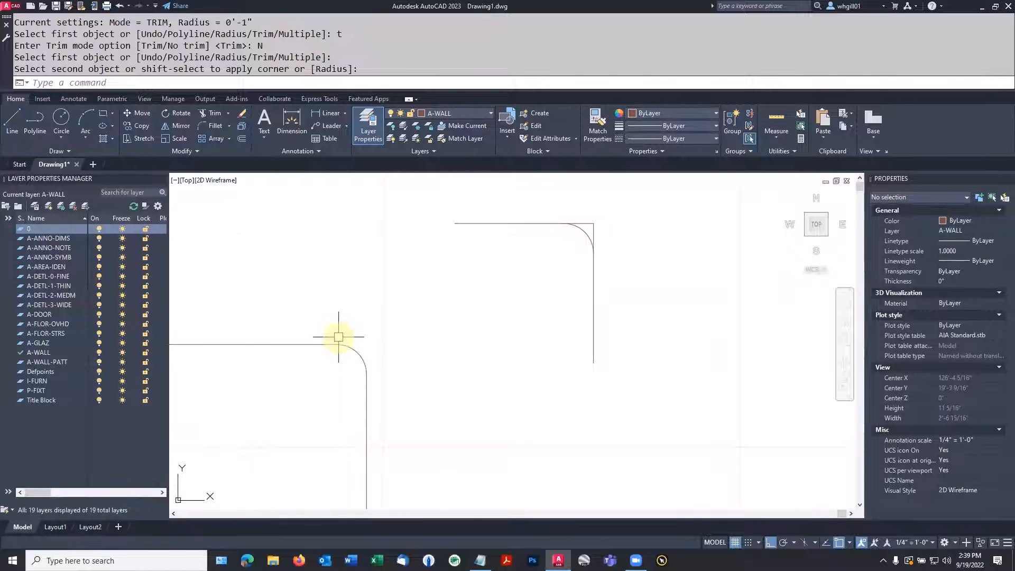
# Draw an open zigzag polyline of three slanted segments, about 1'-8" long in total, beside the small filleted corner with Ortho off
pyautogui.scroll(-4, 324, 365)
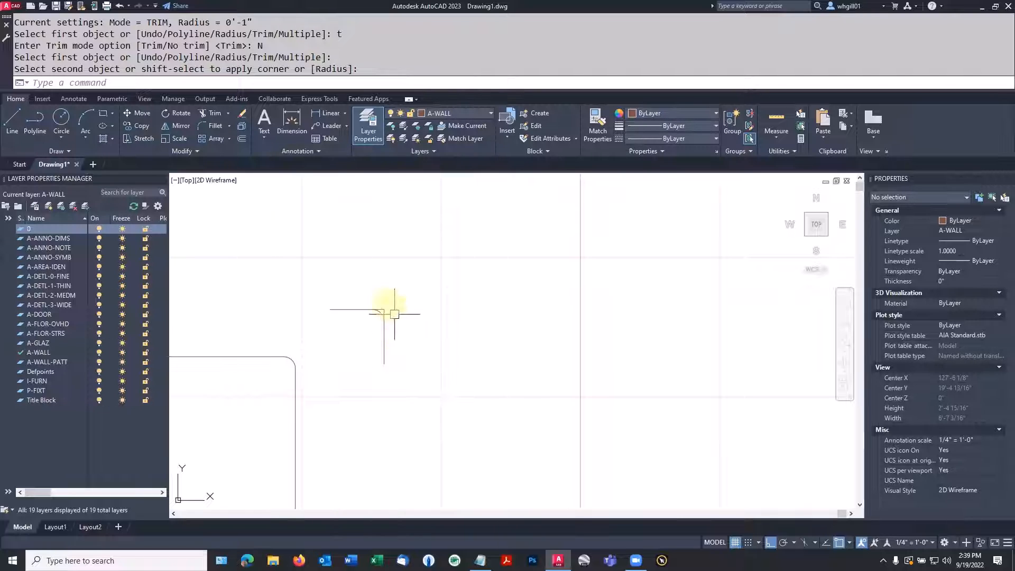
pyautogui.click(39, 117)
pyautogui.click(475, 396)
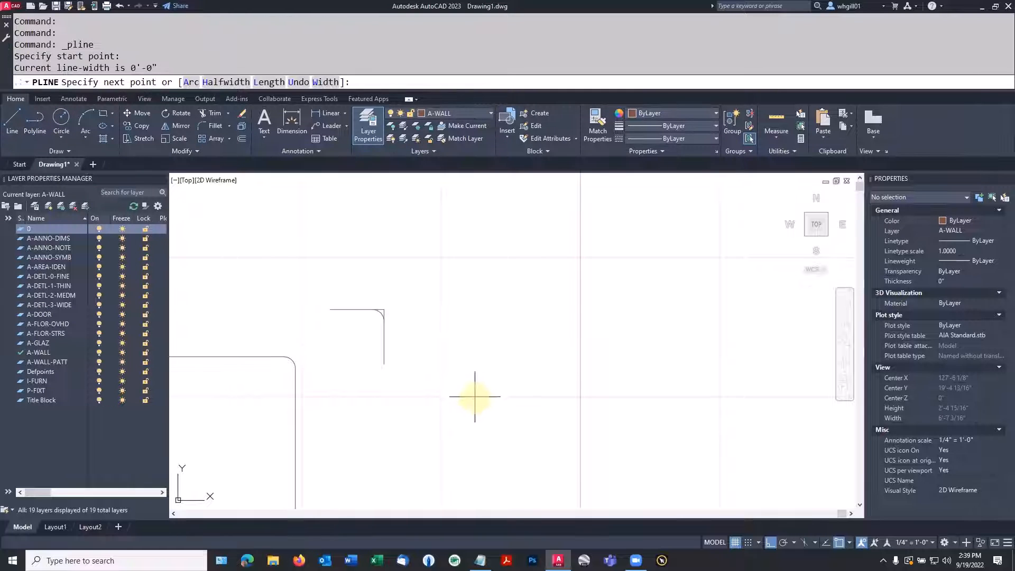
pyautogui.press('F8')
pyautogui.click(526, 315)
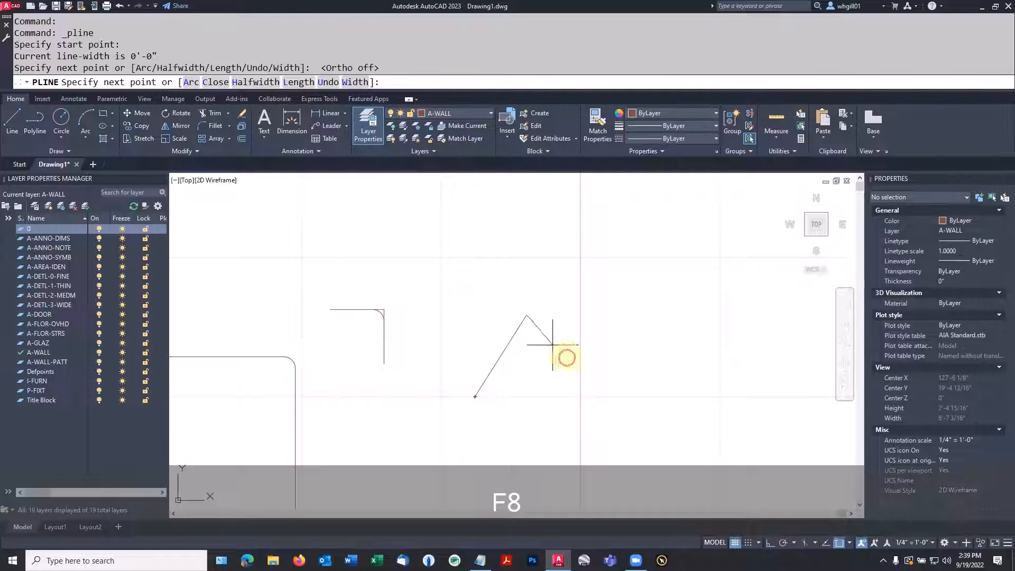
pyautogui.click(575, 362)
pyautogui.click(622, 314)
pyautogui.press('Escape')
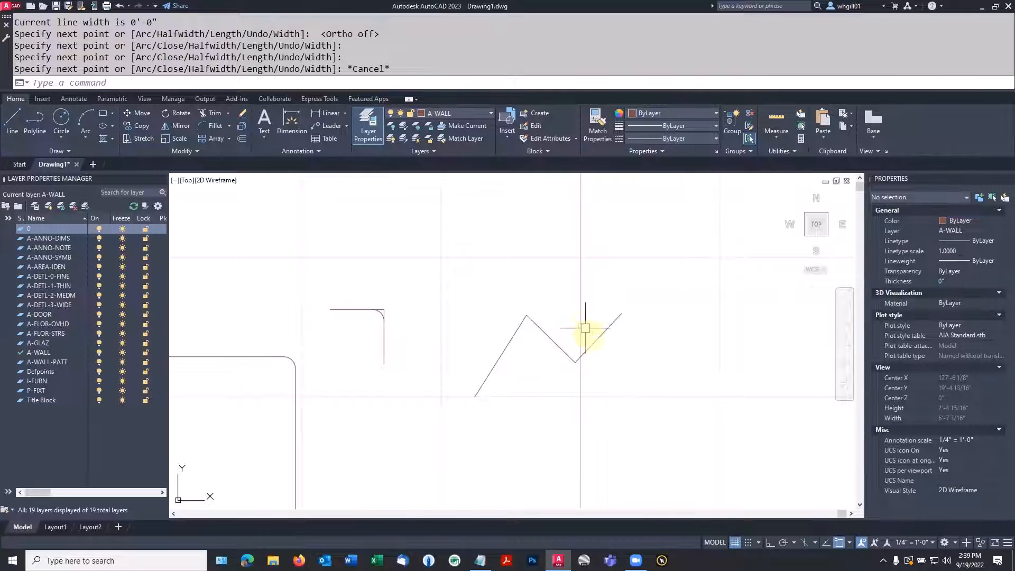
pyautogui.click(592, 346)
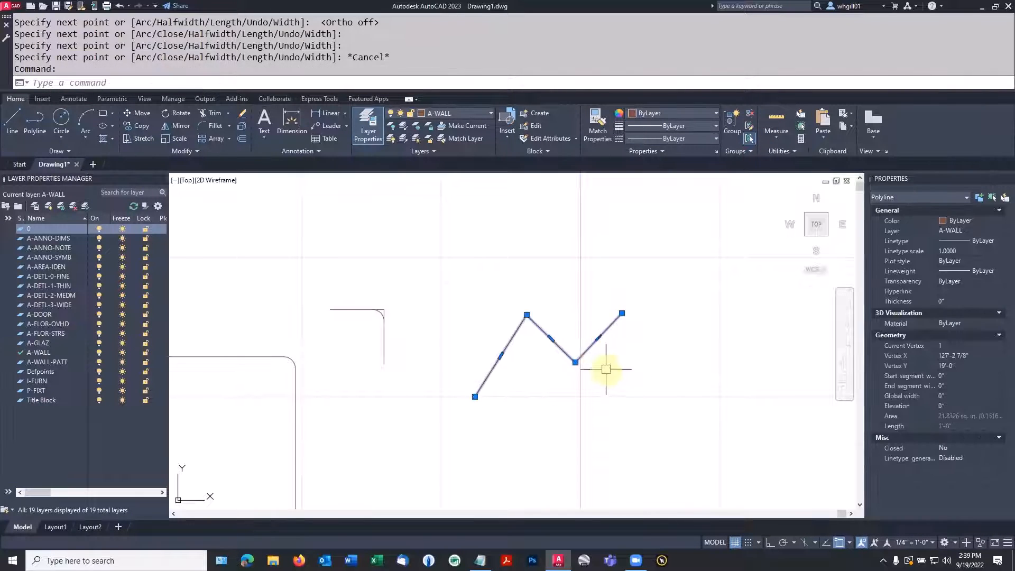
pyautogui.press('Escape')
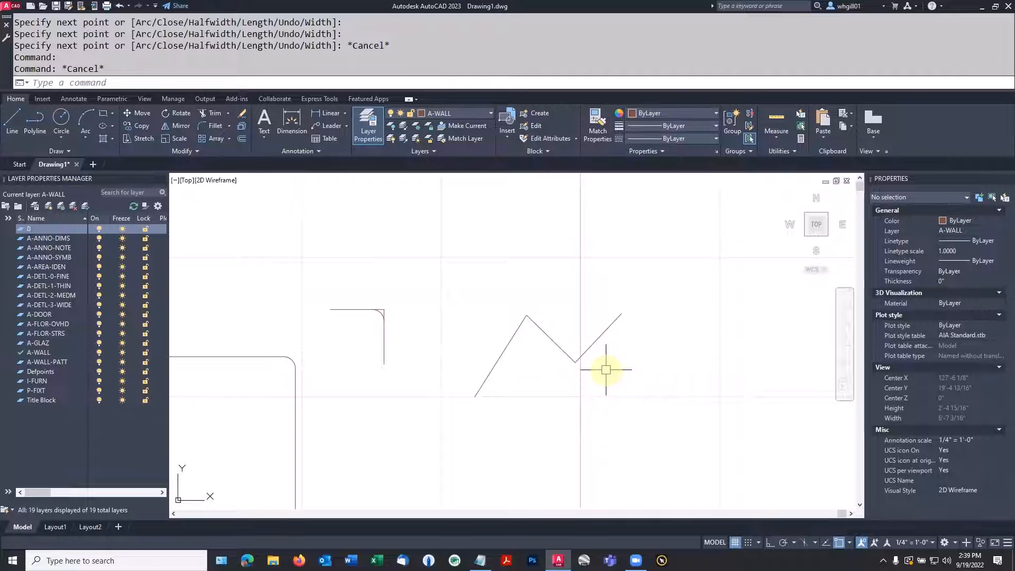
# Try filleting all corners of the zigzag polyline at once in No trim mode, and undo that fillet
pyautogui.click(214, 126)
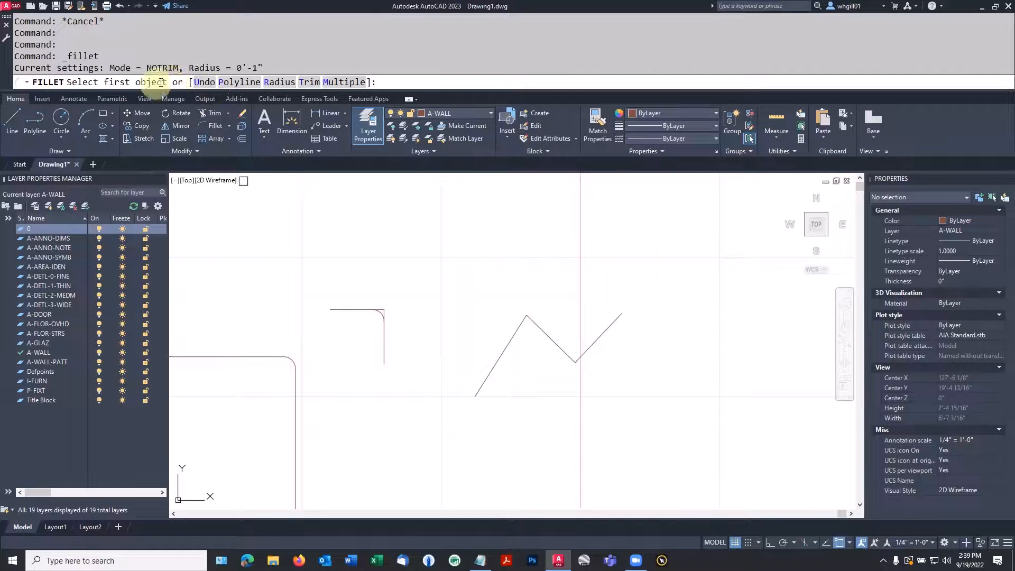
pyautogui.click(235, 83)
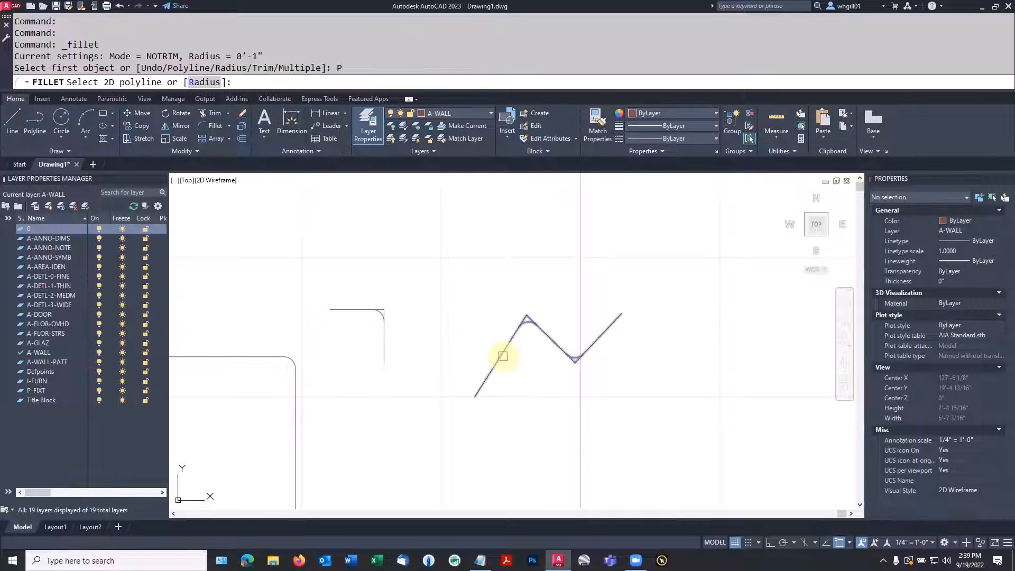
pyautogui.click(501, 354)
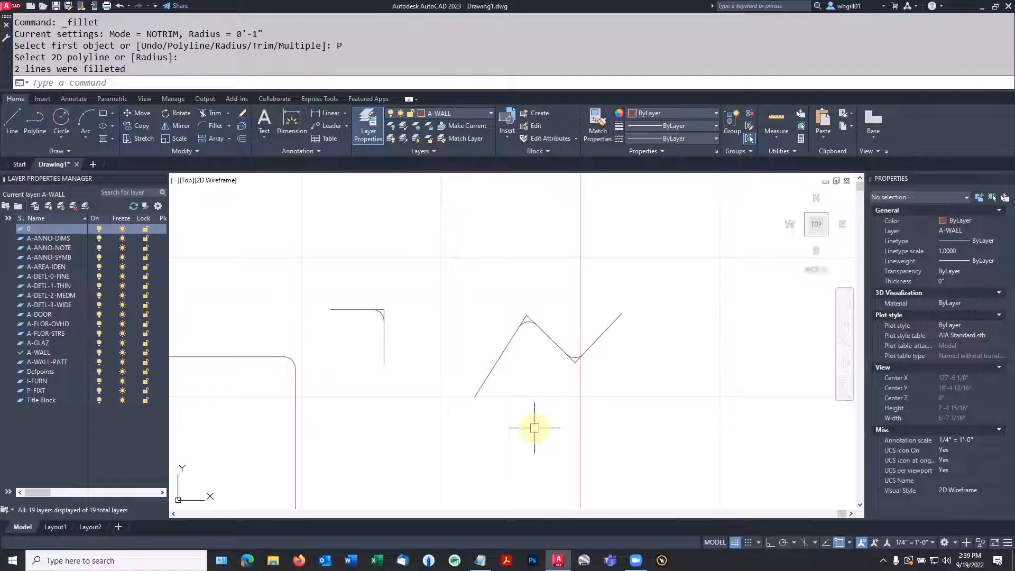
pyautogui.hotkey('ctrl', 'z')
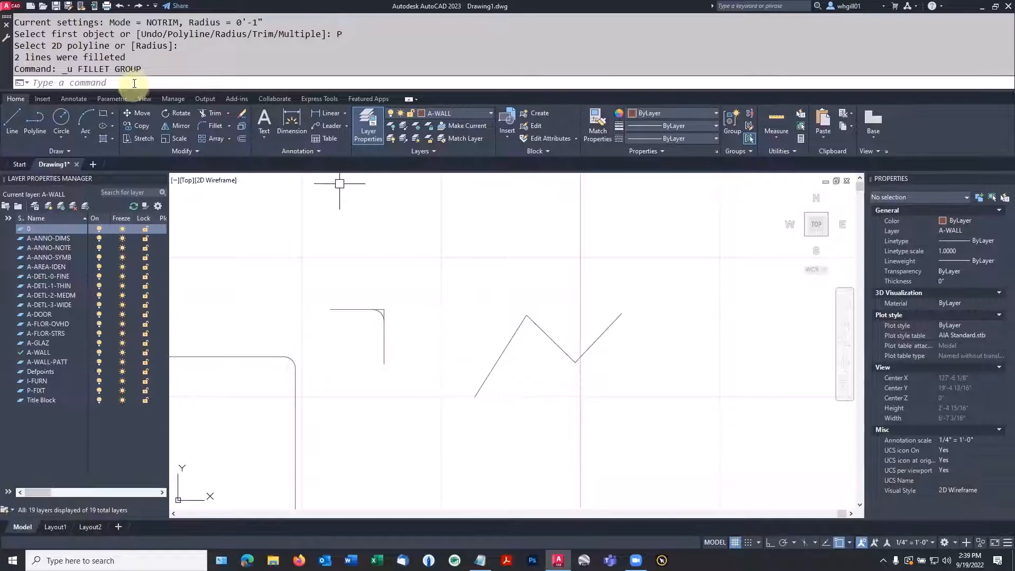
# Set the Fillet command's trim mode to Trim
pyautogui.press('Escape')
pyautogui.write('fil')
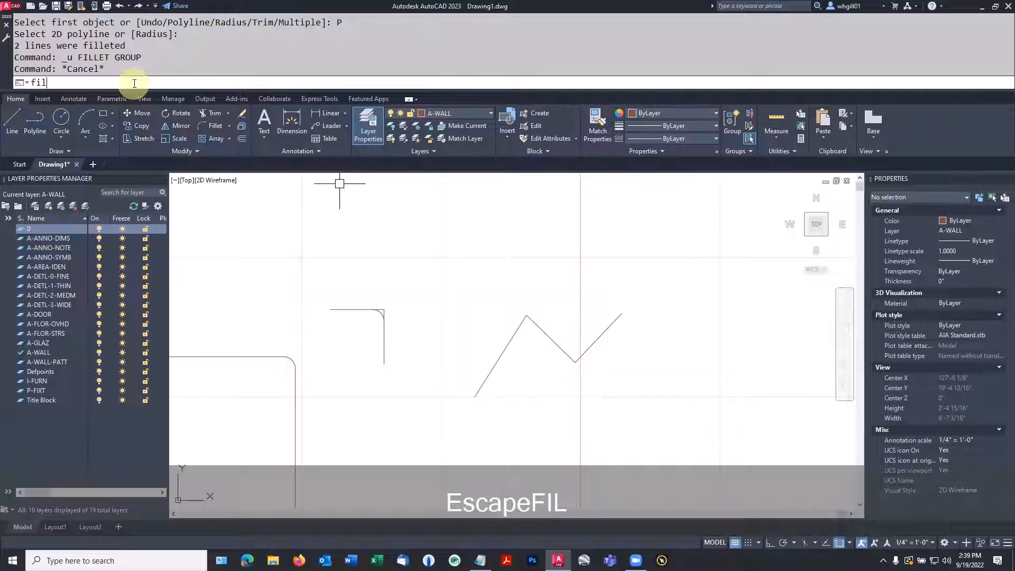
pyautogui.write('let')
pyautogui.press('Return')
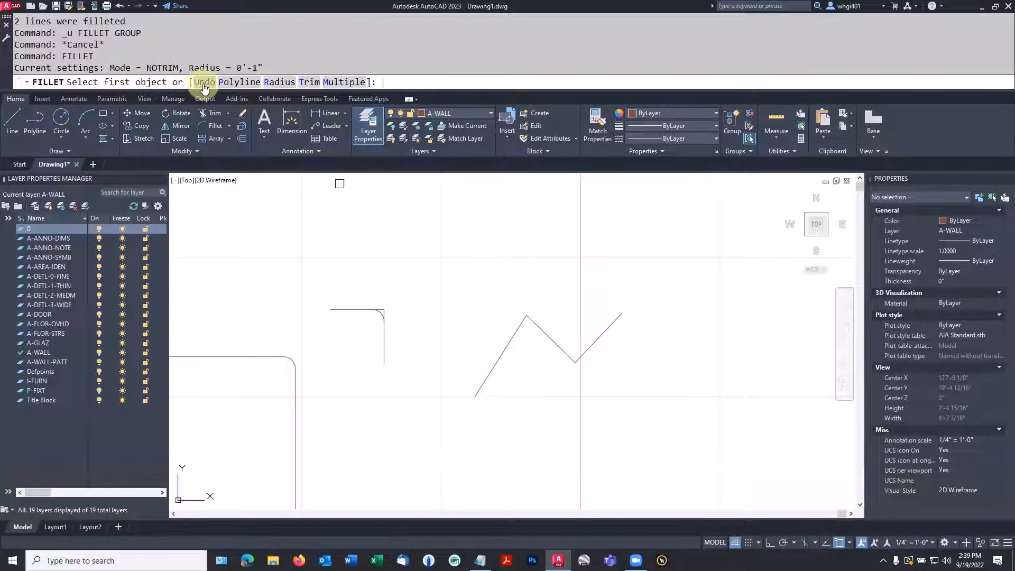
pyautogui.write('t')
pyautogui.press('Return')
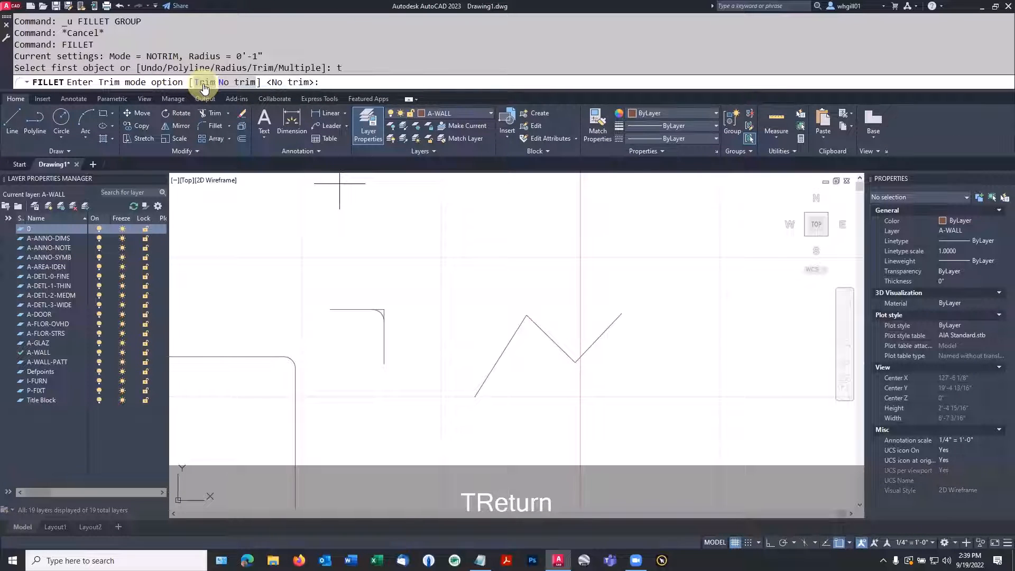
pyautogui.write('t')
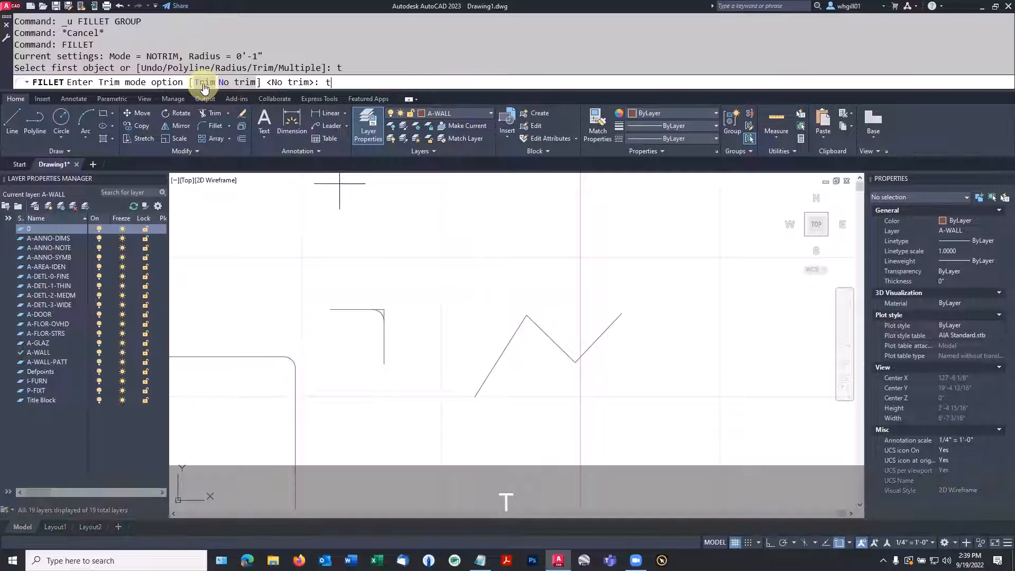
pyautogui.press('Return')
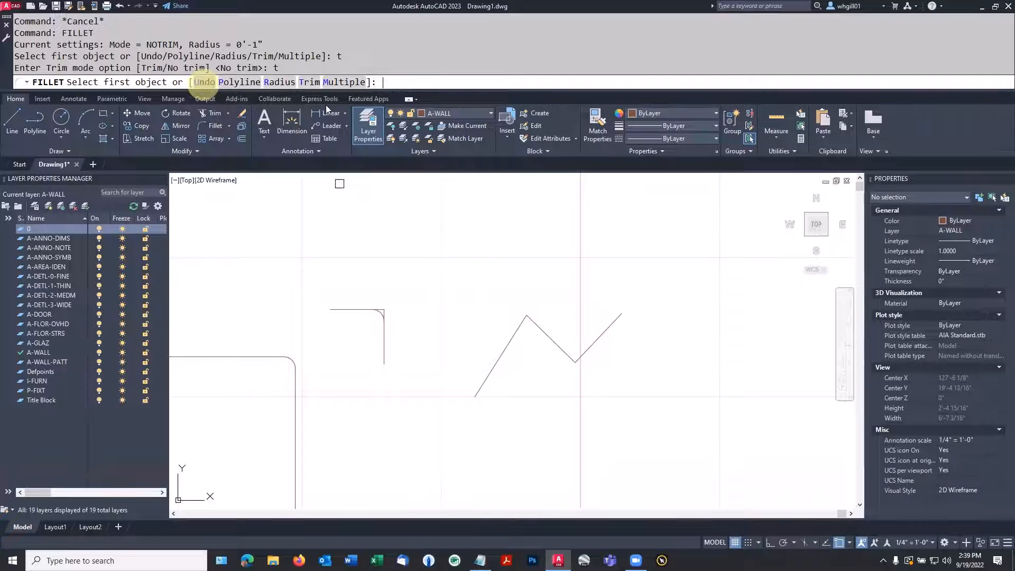
pyautogui.write('o')
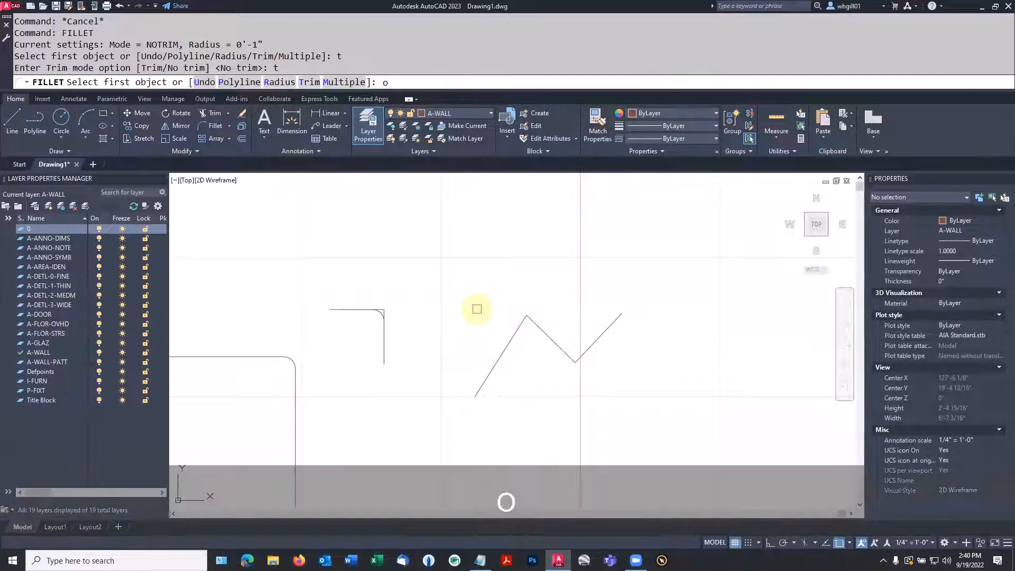
pyautogui.press('Return')
pyautogui.click(514, 342)
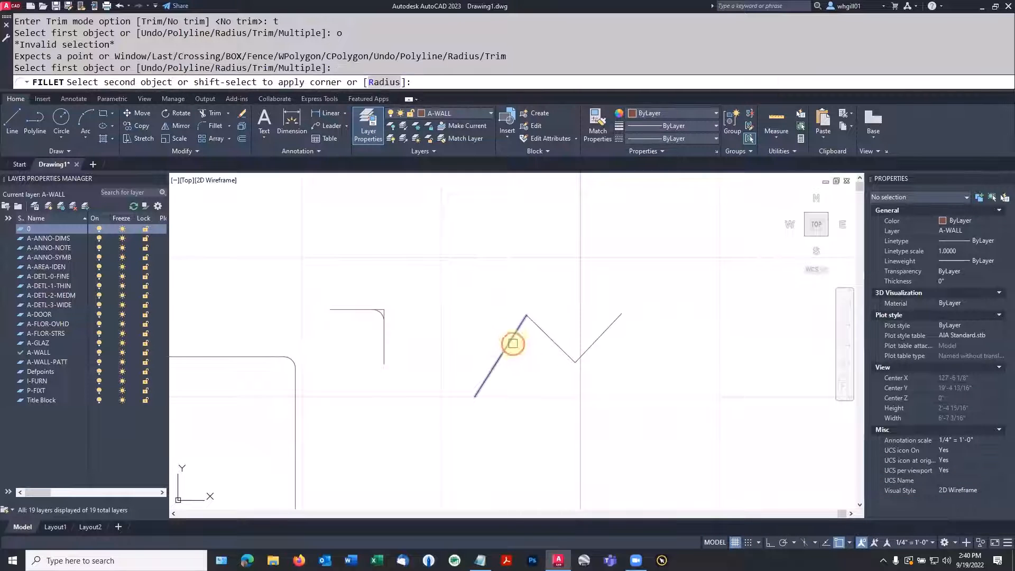
pyautogui.press('Escape')
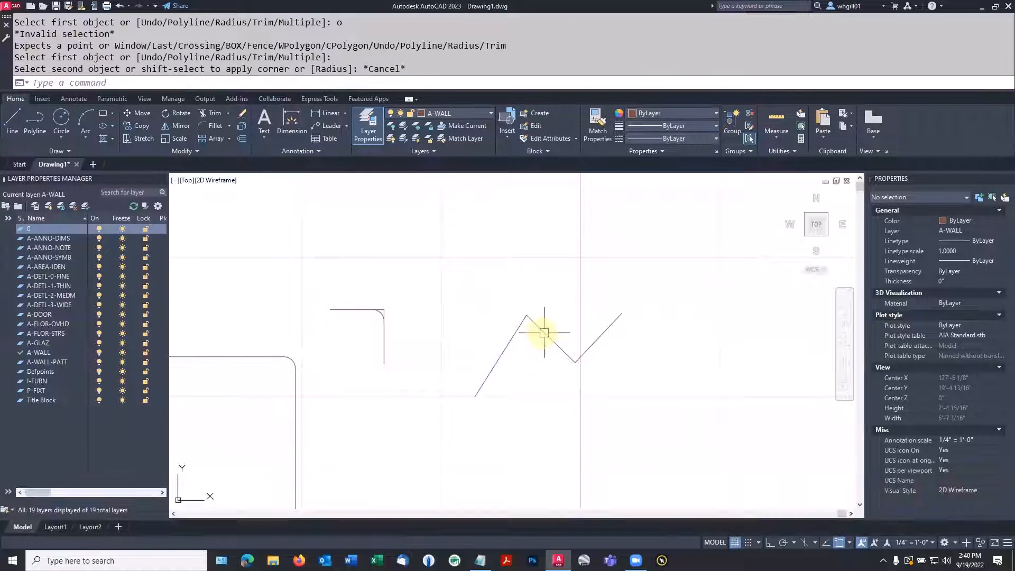
pyautogui.press('Escape')
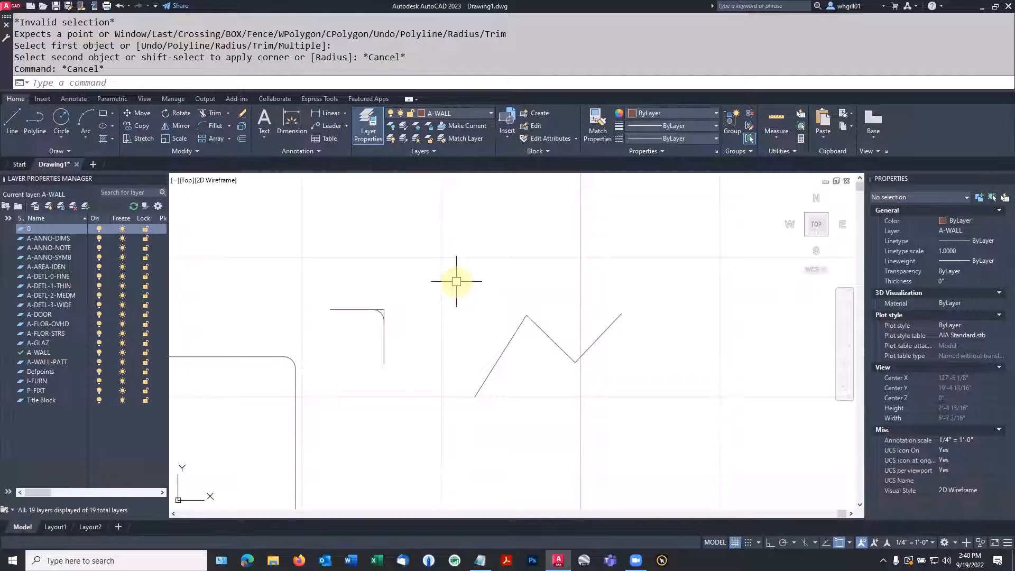
# Fillet all corners of the zigzag polyline at once using the Polyline option with the 1" radius in Trim mode
pyautogui.click(215, 126)
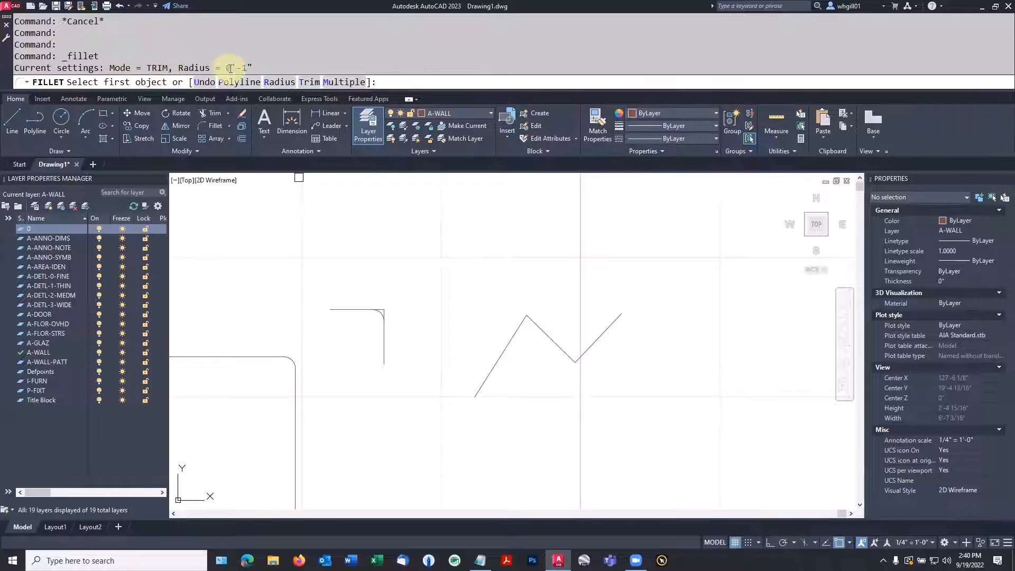
pyautogui.click(239, 83)
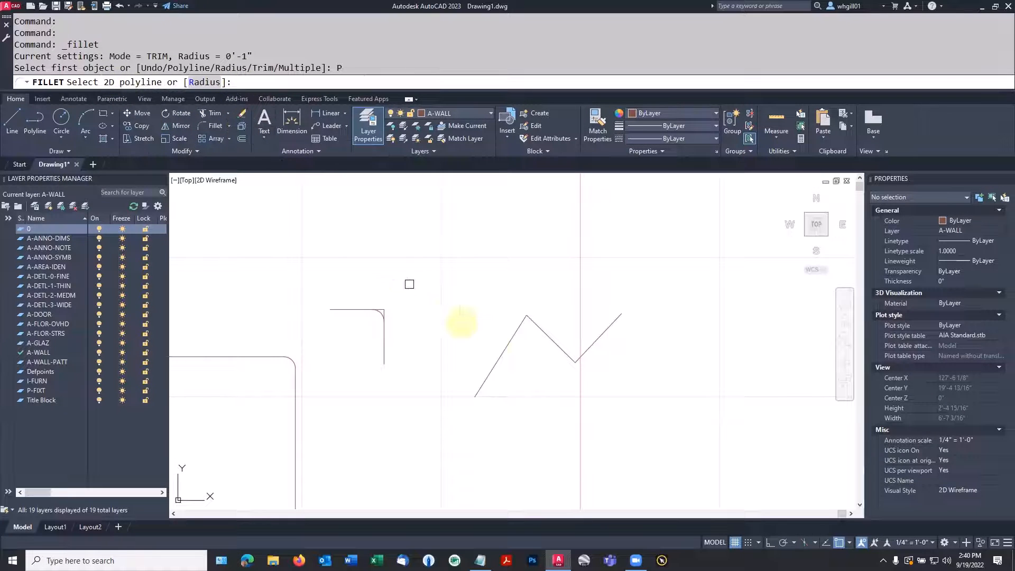
pyautogui.click(499, 355)
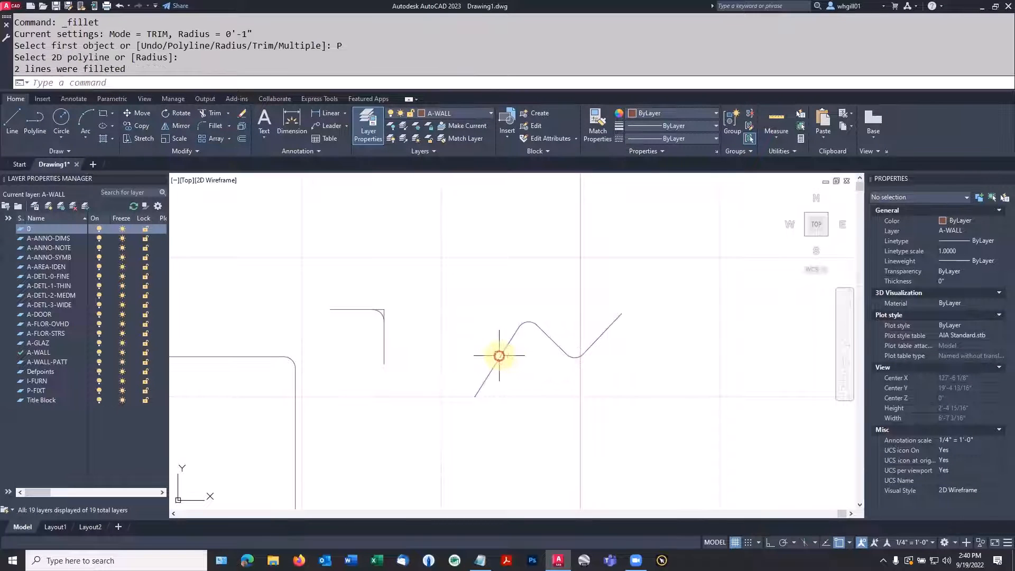
pyautogui.press('Escape')
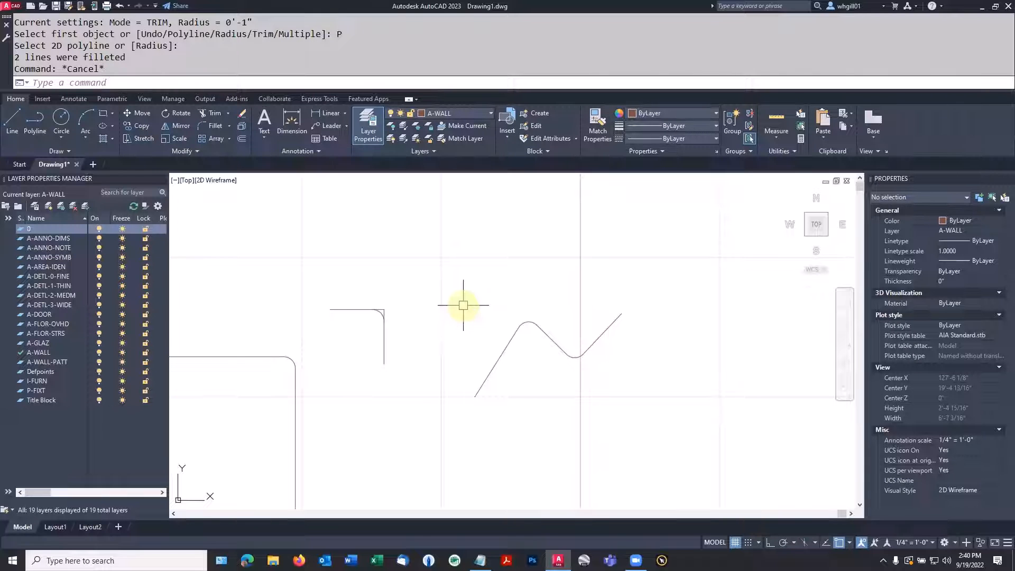
# Begin a large polyline beside the existing shapes with a vertical segment upward, a diagonal up to the right and a horizontal segment to the right
pyautogui.scroll(-5, 463, 305)
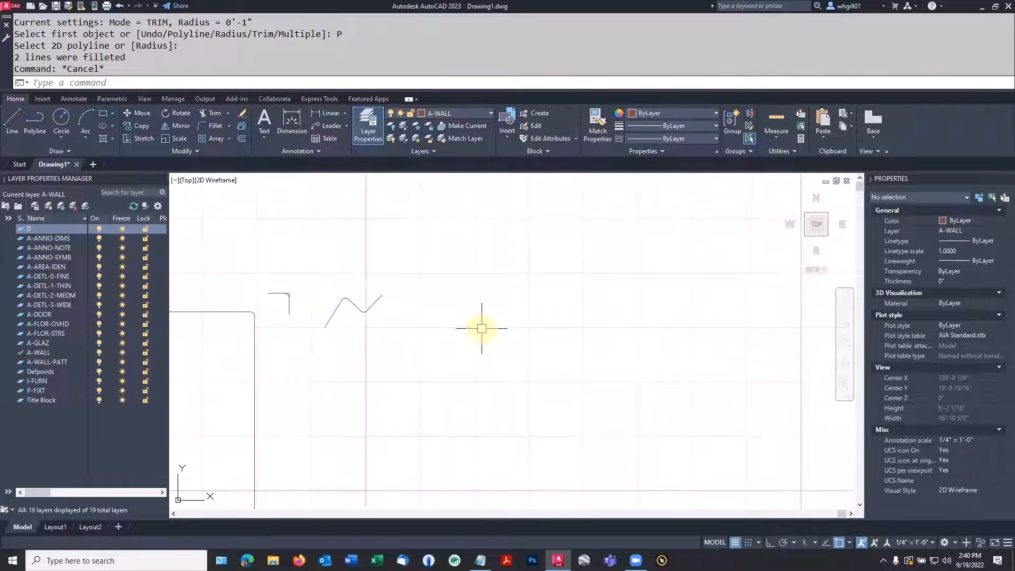
pyautogui.write('PL')
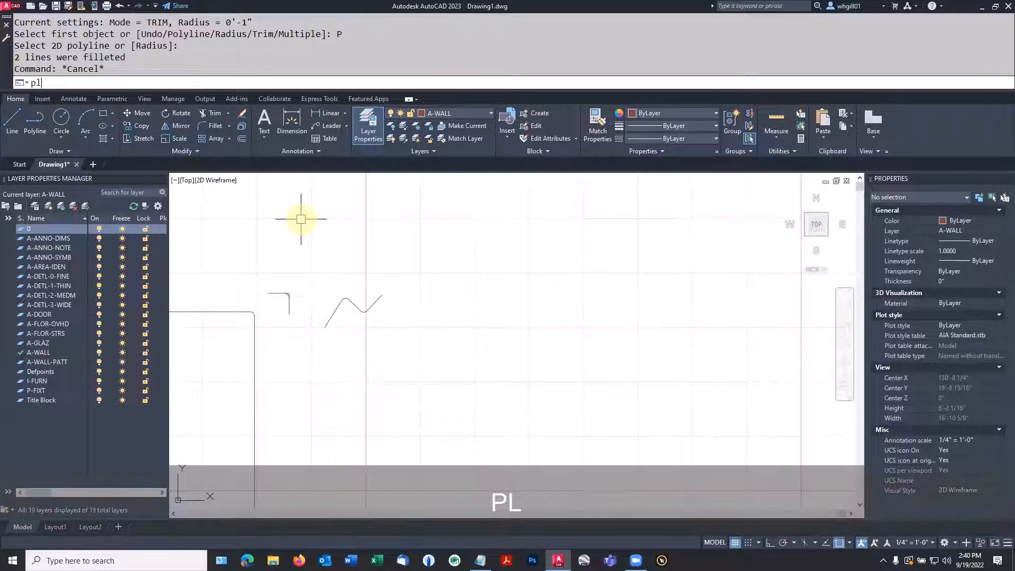
pyautogui.press('space')
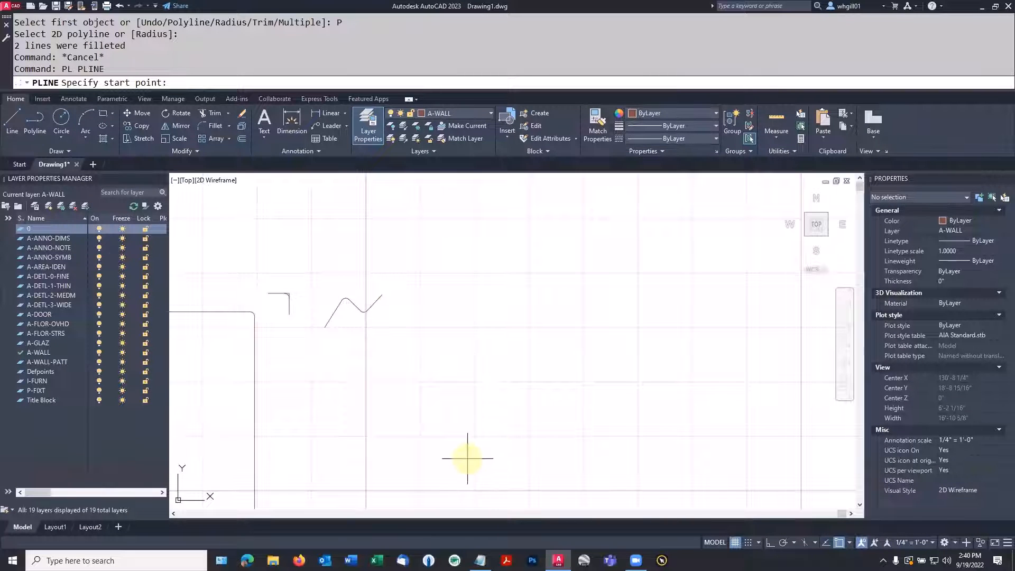
pyautogui.scroll(-8, 467, 458)
pyautogui.click(516, 465)
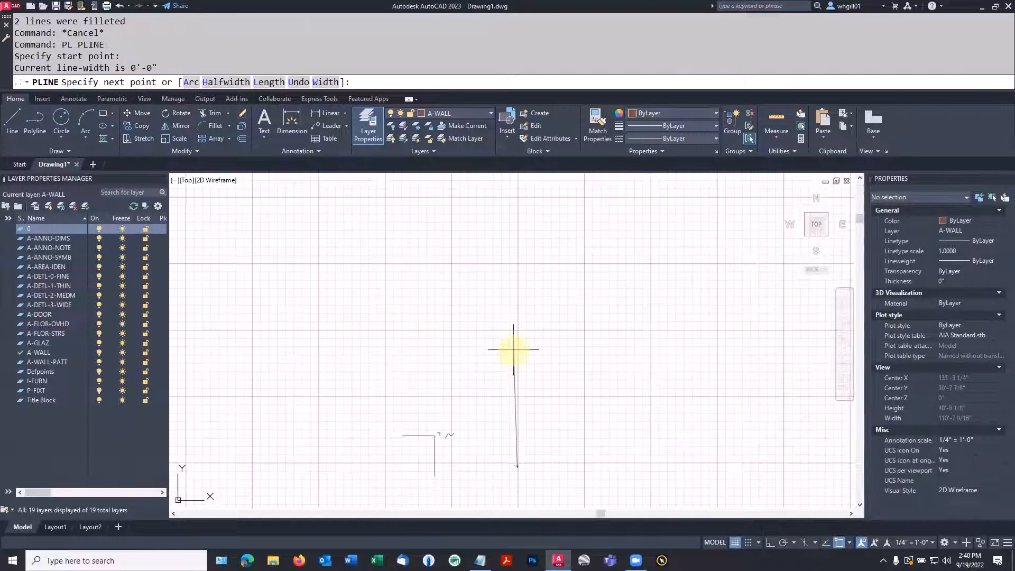
pyautogui.press('F8')
pyautogui.click(517, 319)
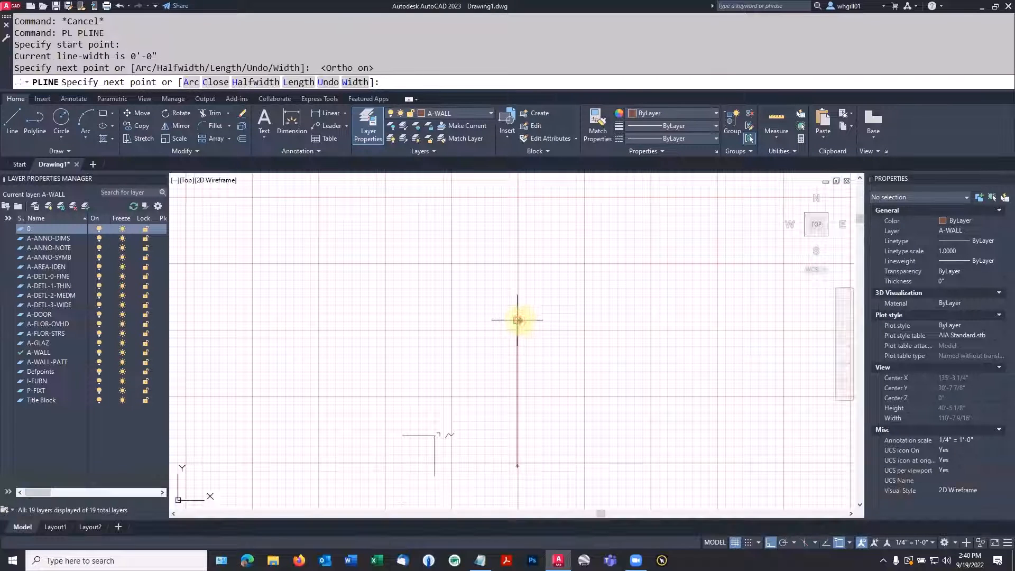
pyautogui.press('F8')
pyautogui.click(608, 250)
pyautogui.press('F8')
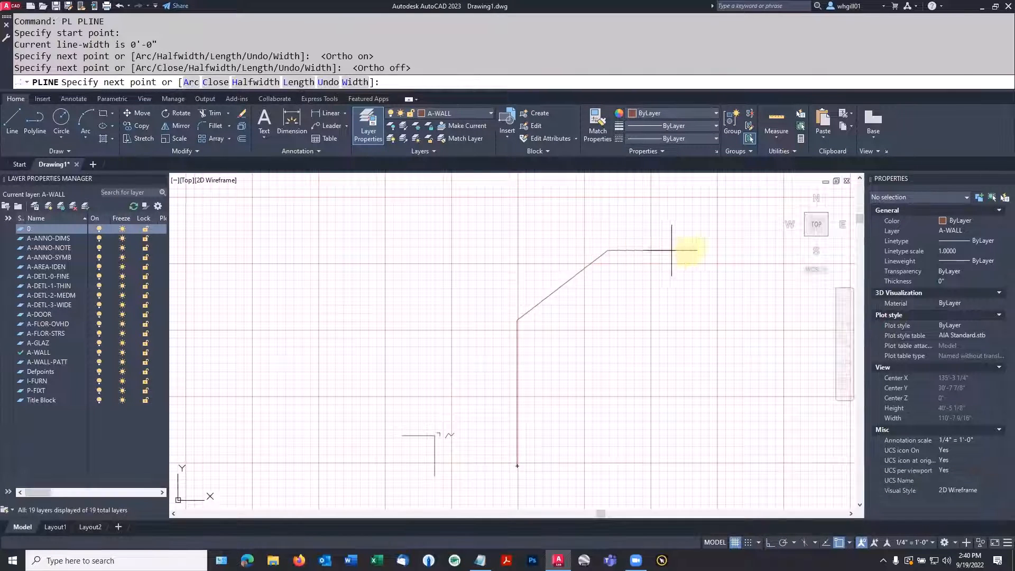
pyautogui.click(696, 251)
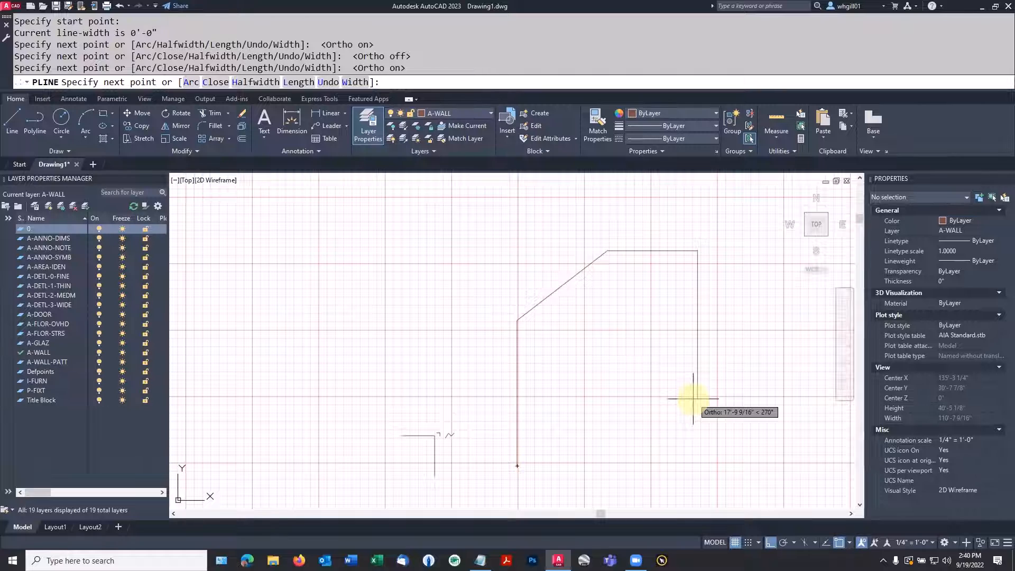
# Continue the large polyline with a long vertical side down and a shorter horizontal base to the left, and close it with the Close option
pyautogui.scroll(-2, 693, 398)
pyautogui.scroll(-2, 692, 398)
pyautogui.click(693, 440)
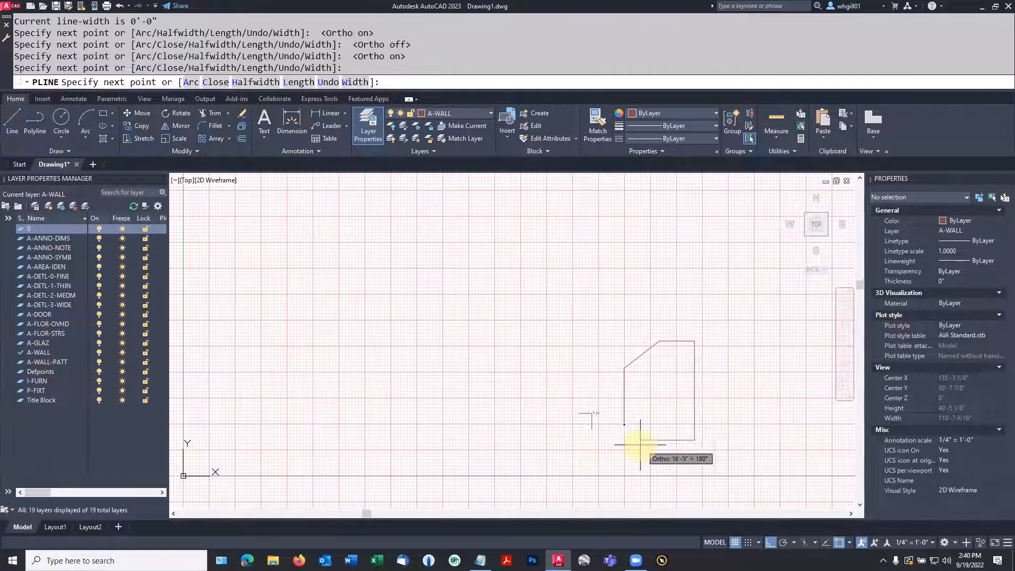
pyautogui.click(641, 440)
pyautogui.scroll(2, 653, 430)
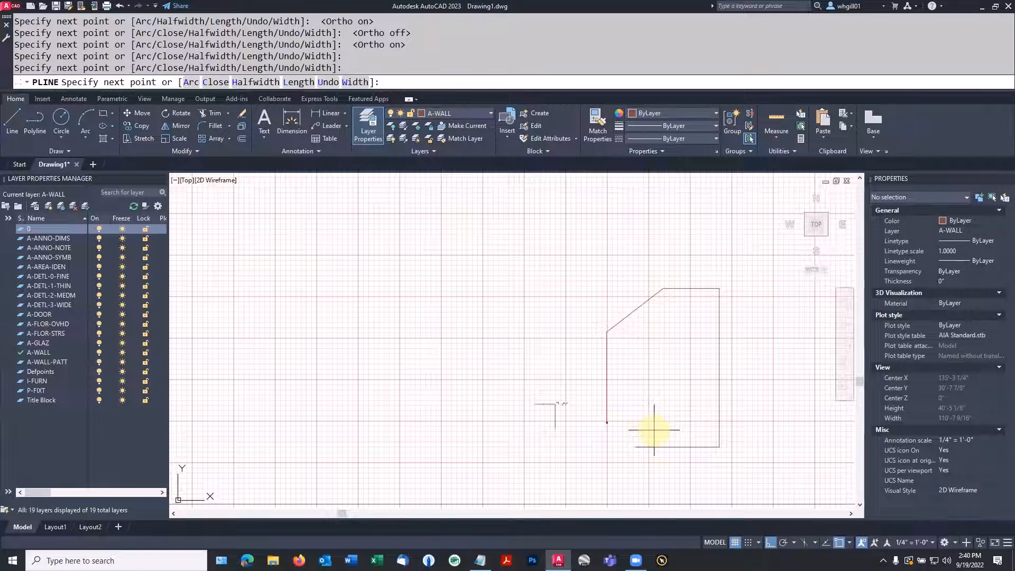
pyautogui.scroll(2, 654, 430)
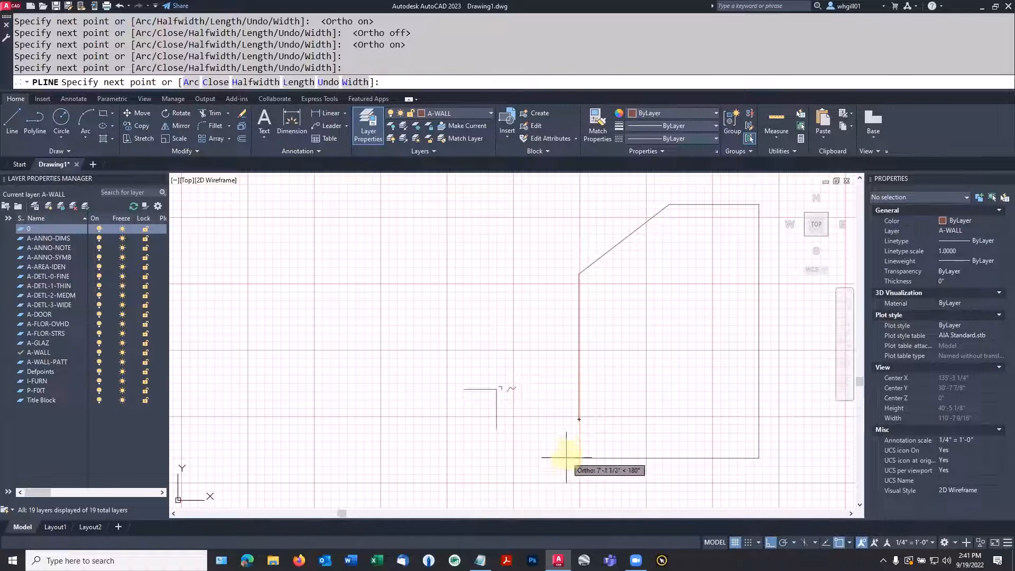
pyautogui.press('F8')
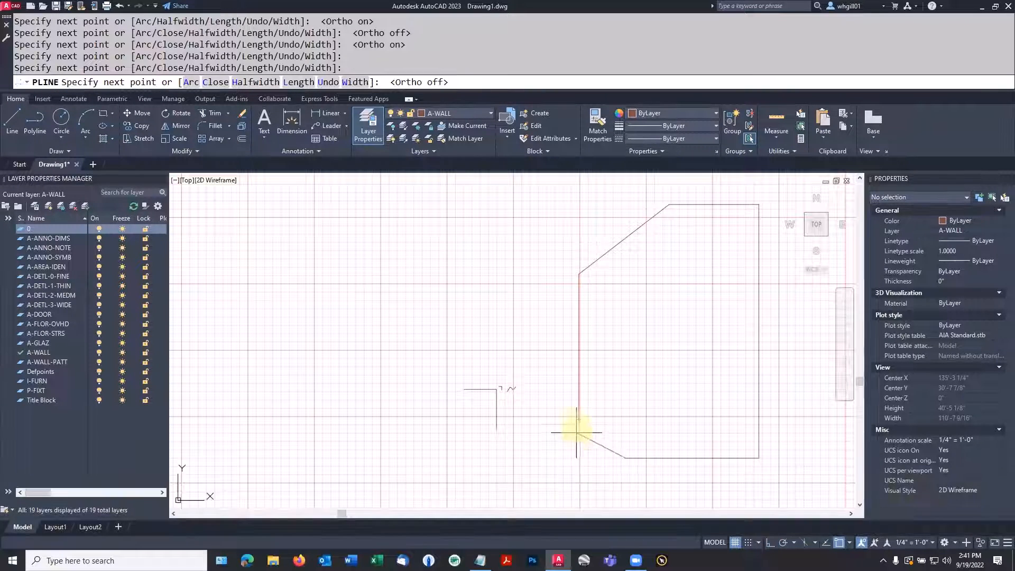
pyautogui.click(214, 81)
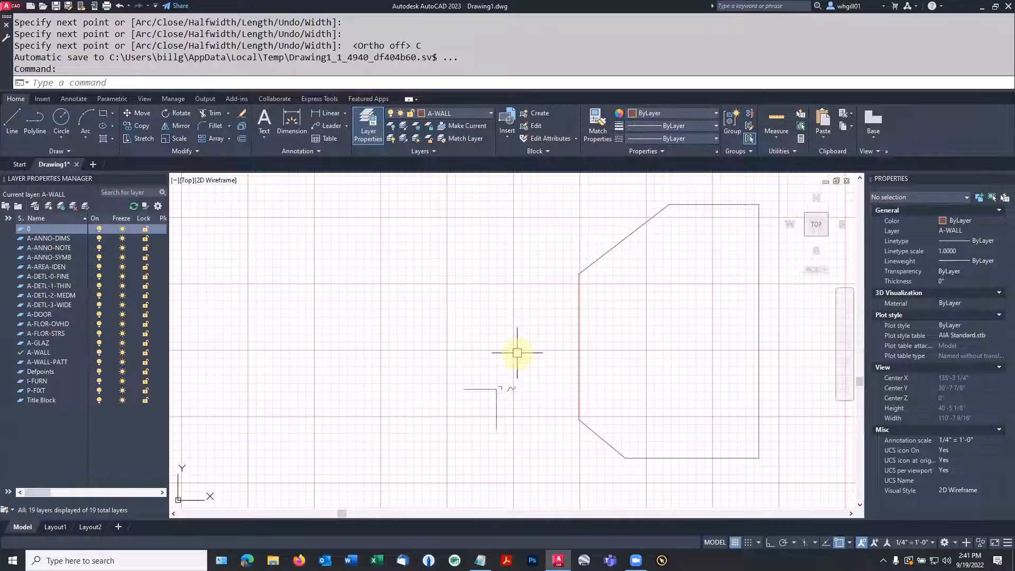
# Fillet all corners of the large closed polyline at once with a 3' radius using the Fillet command's Polyline option
pyautogui.scroll(-3, 517, 352)
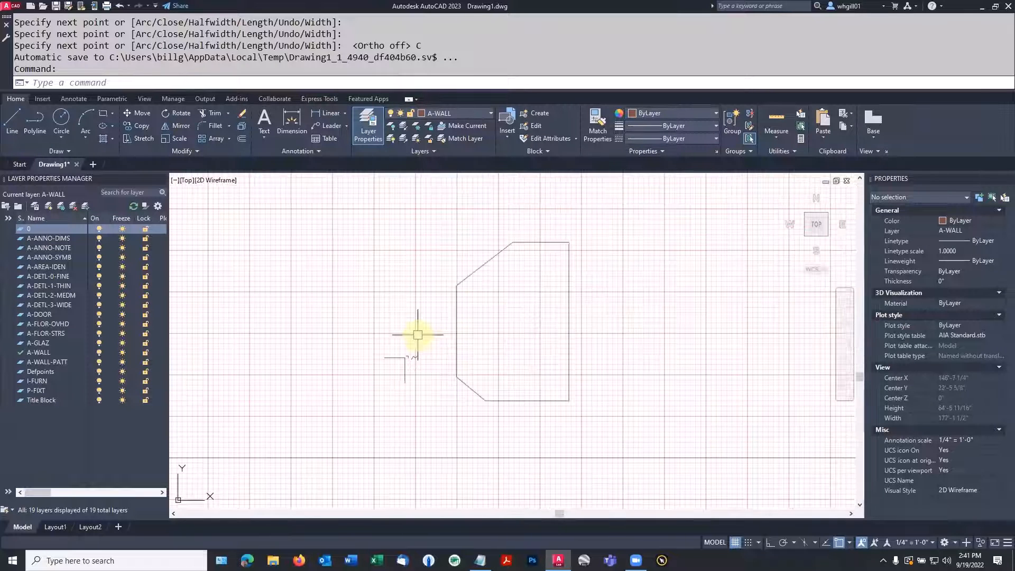
pyautogui.write('FILLET')
pyautogui.press('Return')
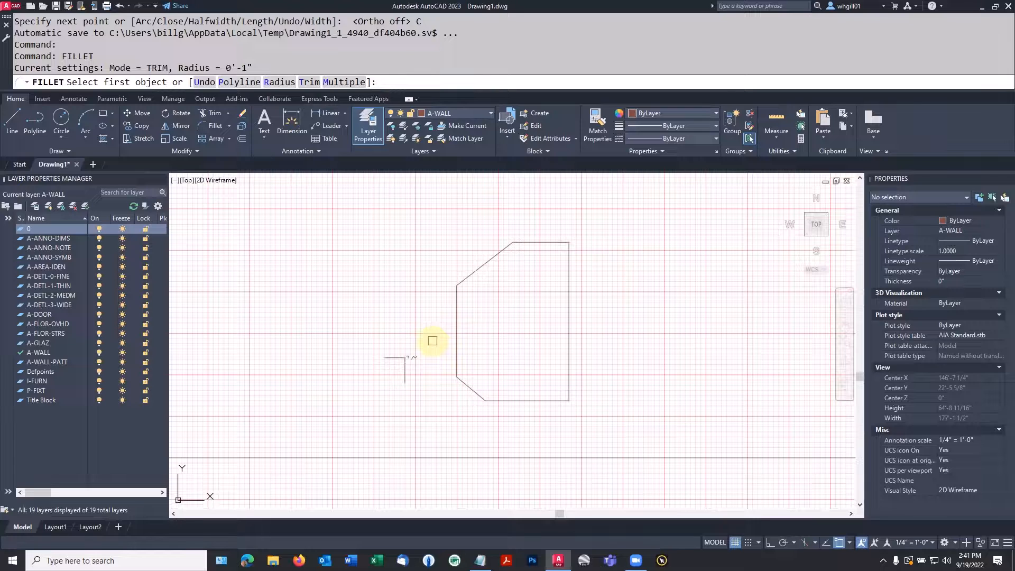
pyautogui.write('r')
pyautogui.press('Return')
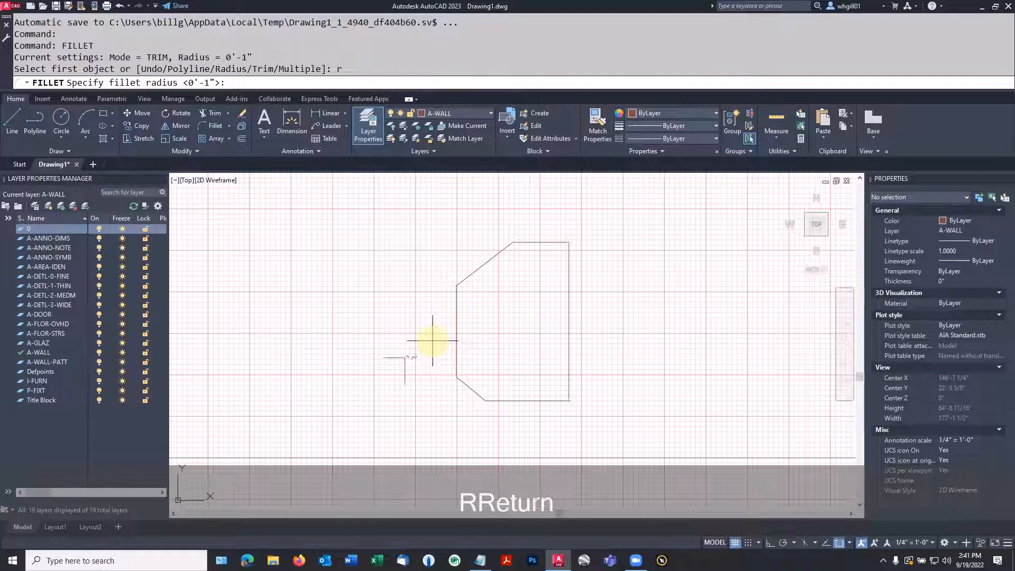
pyautogui.write("3'")
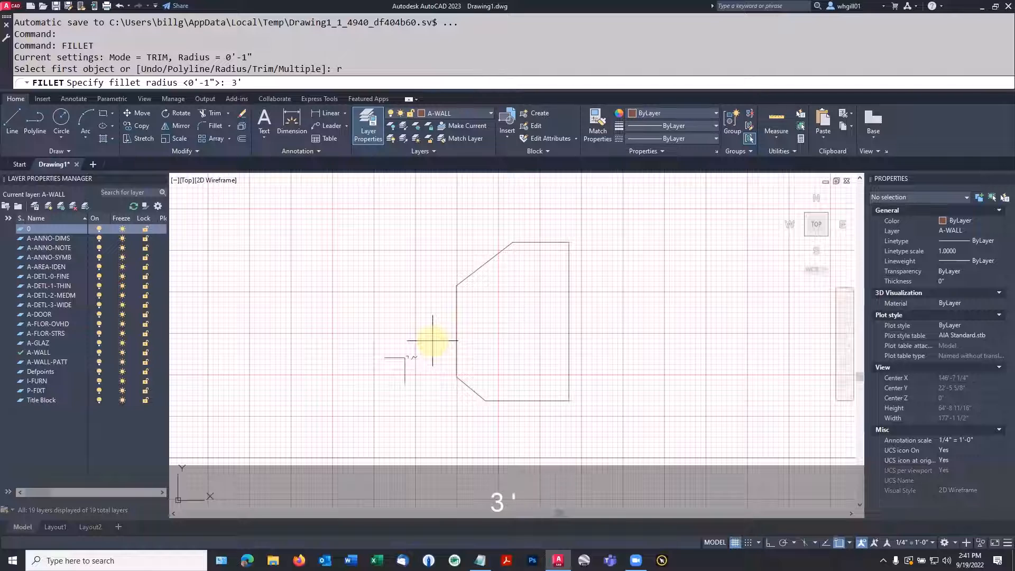
pyautogui.press('Return')
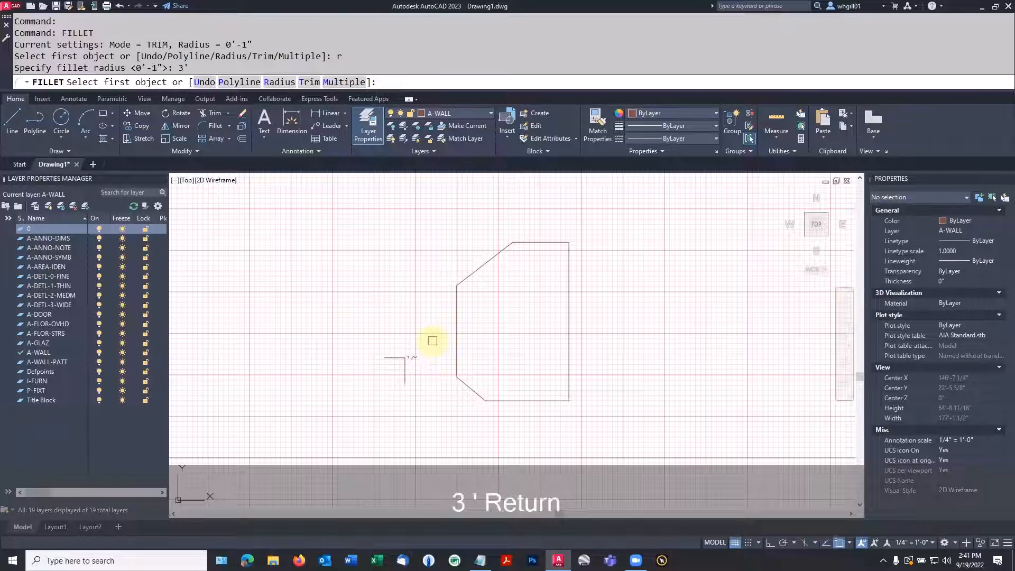
pyautogui.write('p')
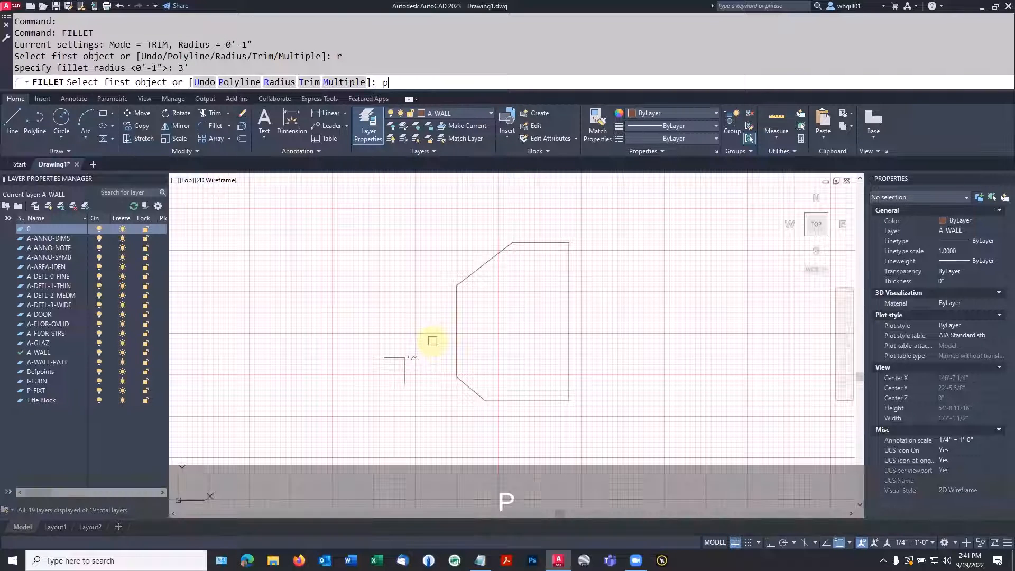
pyautogui.press('Return')
pyautogui.click(453, 334)
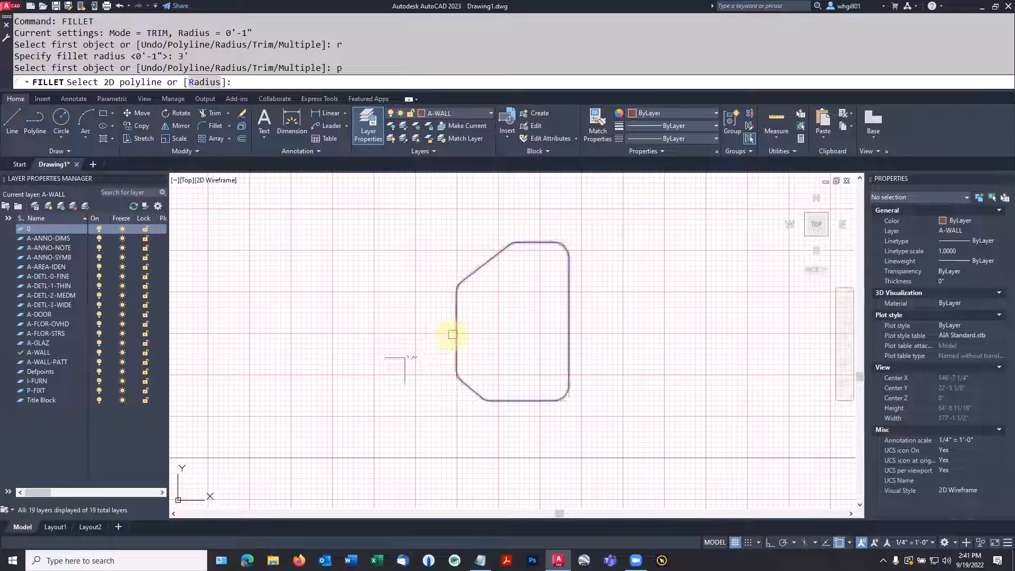
pyautogui.click(453, 334)
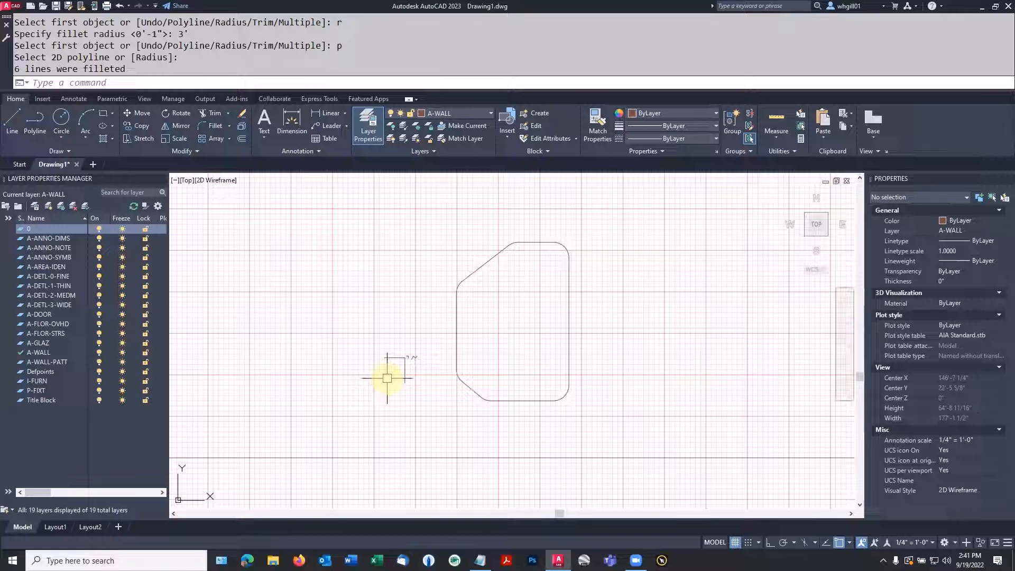
# Offset the large filleted polyline outward by 12" and end the Offset command
pyautogui.click(242, 138)
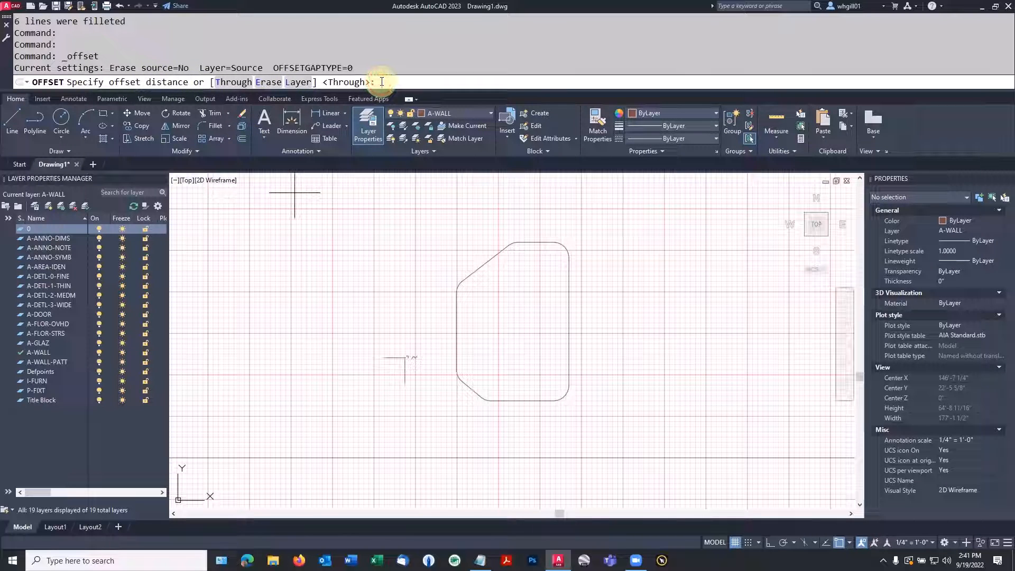
pyautogui.write('12')
pyautogui.press('Return')
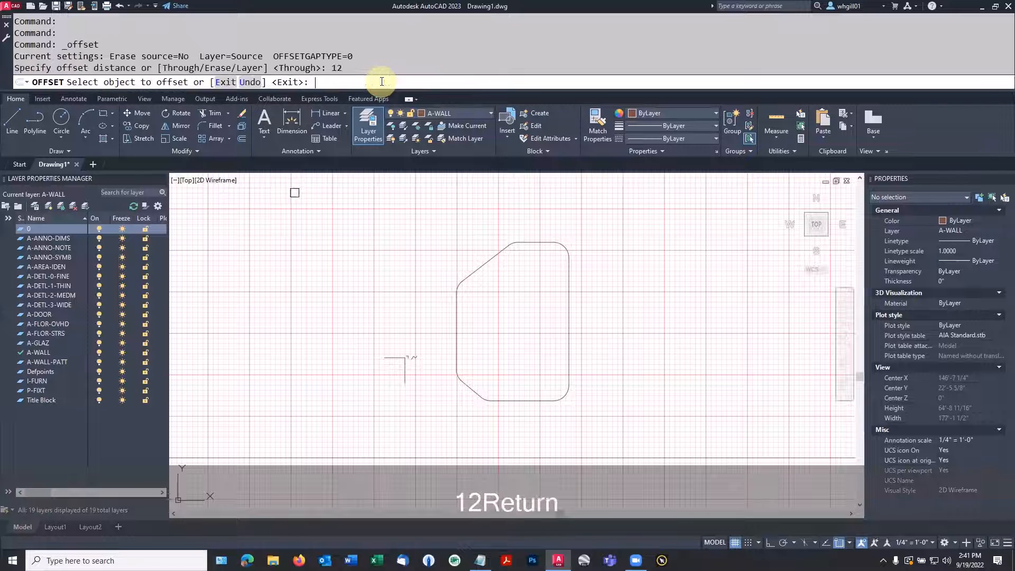
pyautogui.click(565, 293)
pyautogui.click(568, 295)
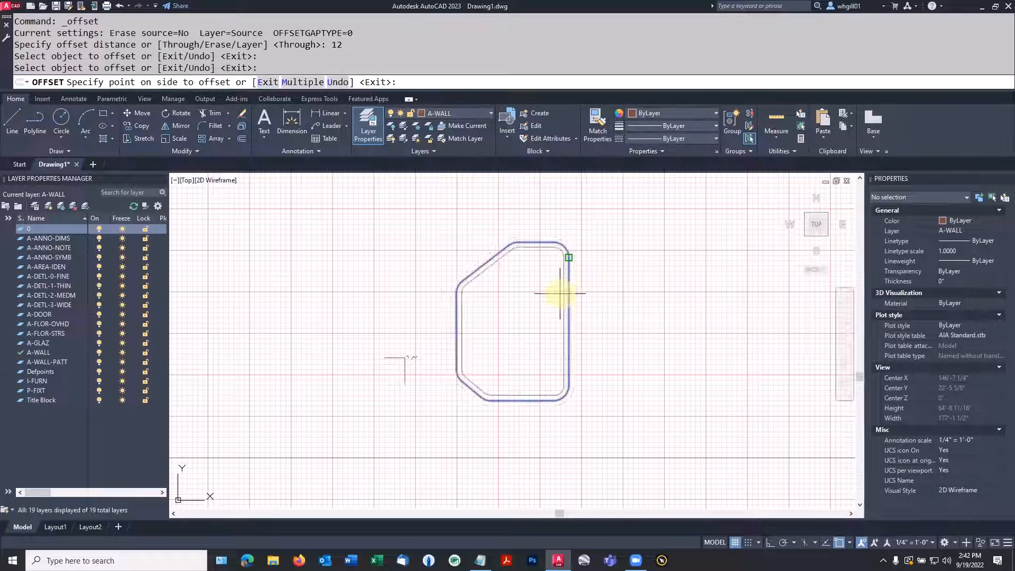
pyautogui.scroll(5, 557, 295)
pyautogui.scroll(-5, 556, 294)
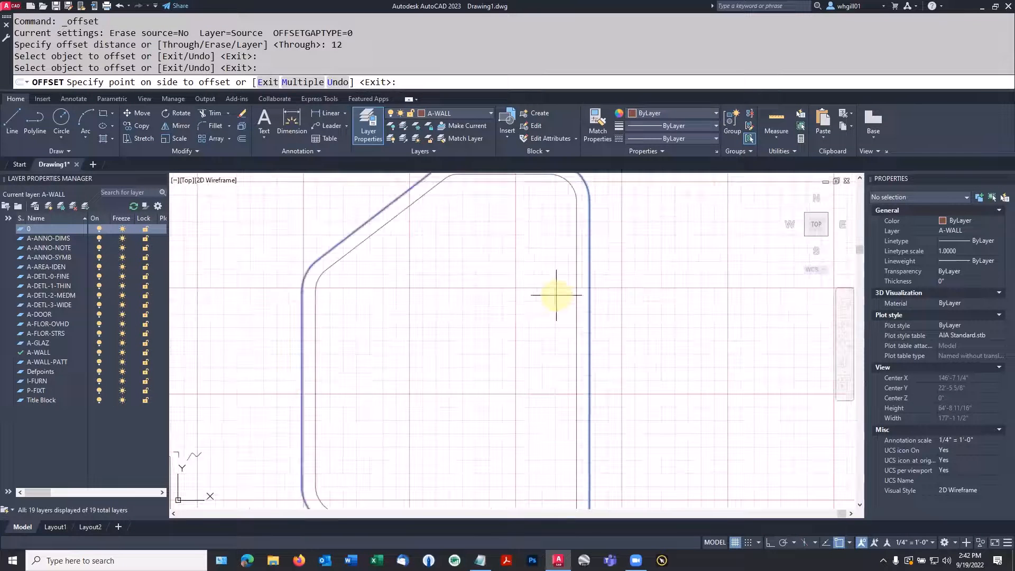
pyautogui.click(663, 286)
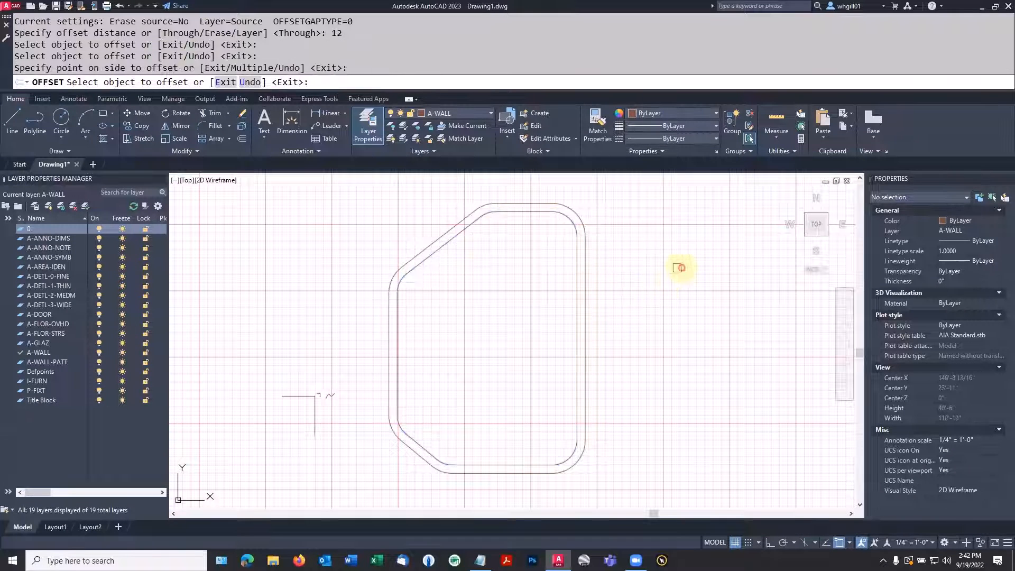
pyautogui.press('Escape')
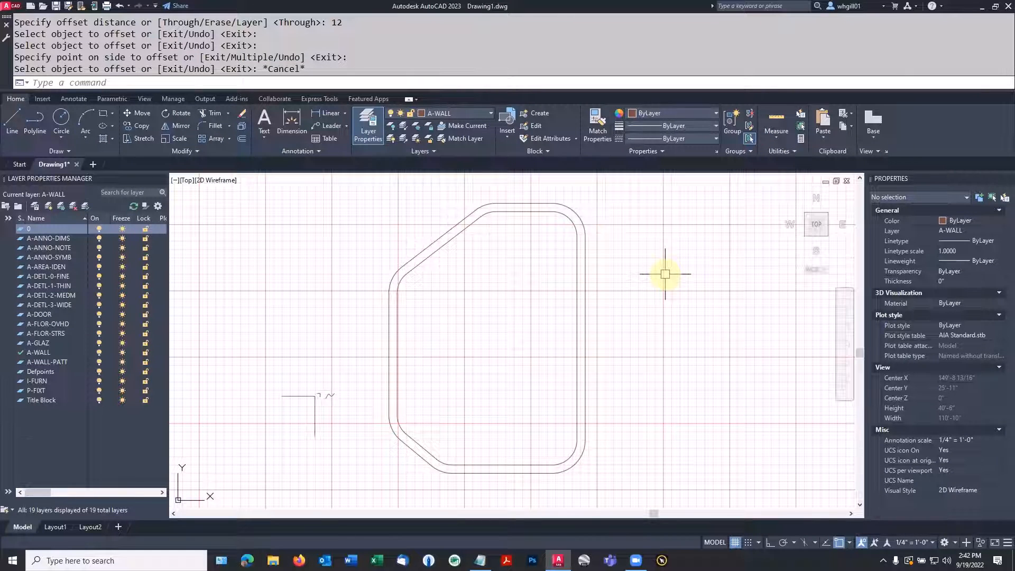
pyautogui.scroll(-4, 665, 274)
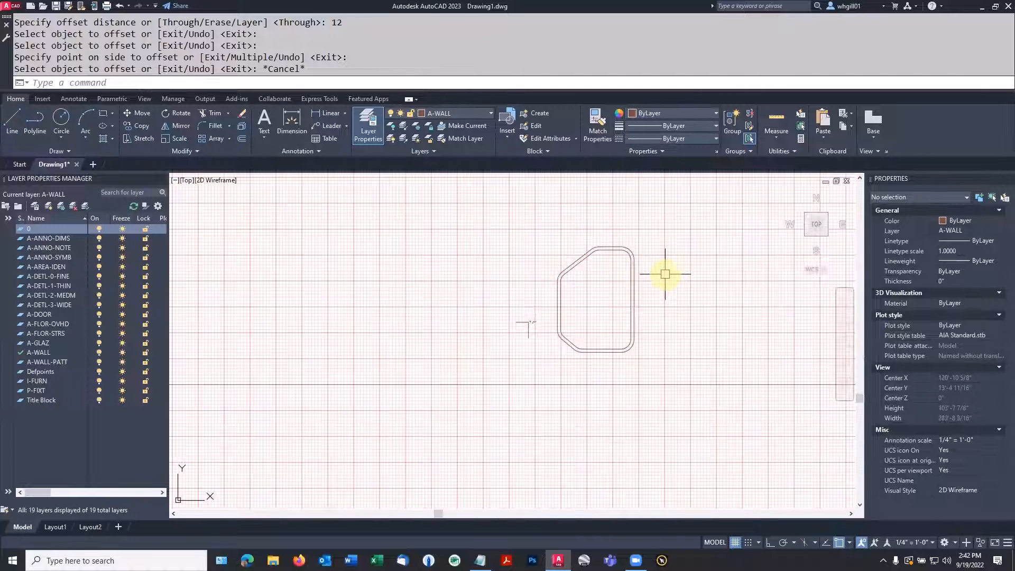
pyautogui.scroll(4, 505, 323)
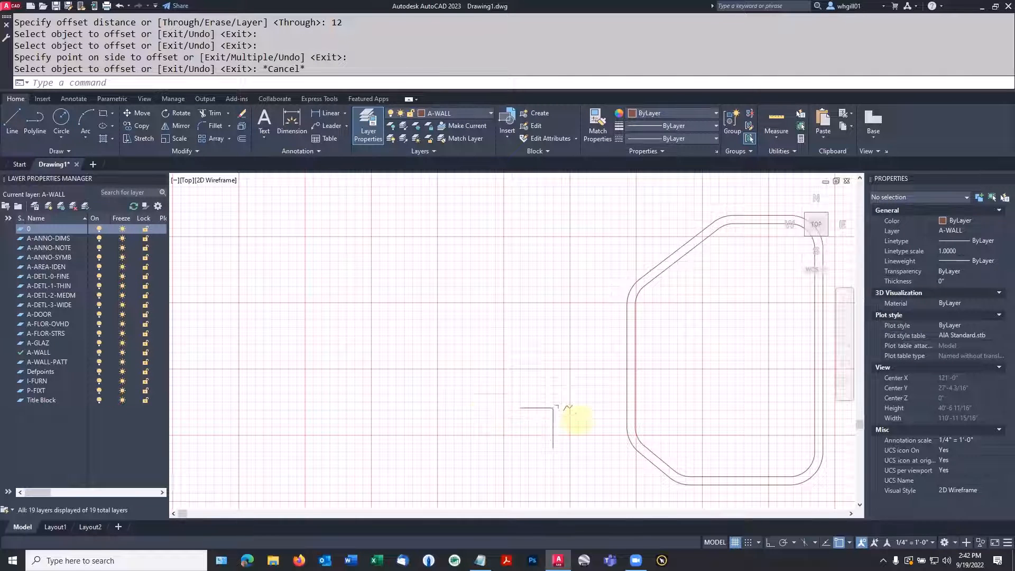
pyautogui.scroll(10, 568, 414)
pyautogui.scroll(-14, 381, 351)
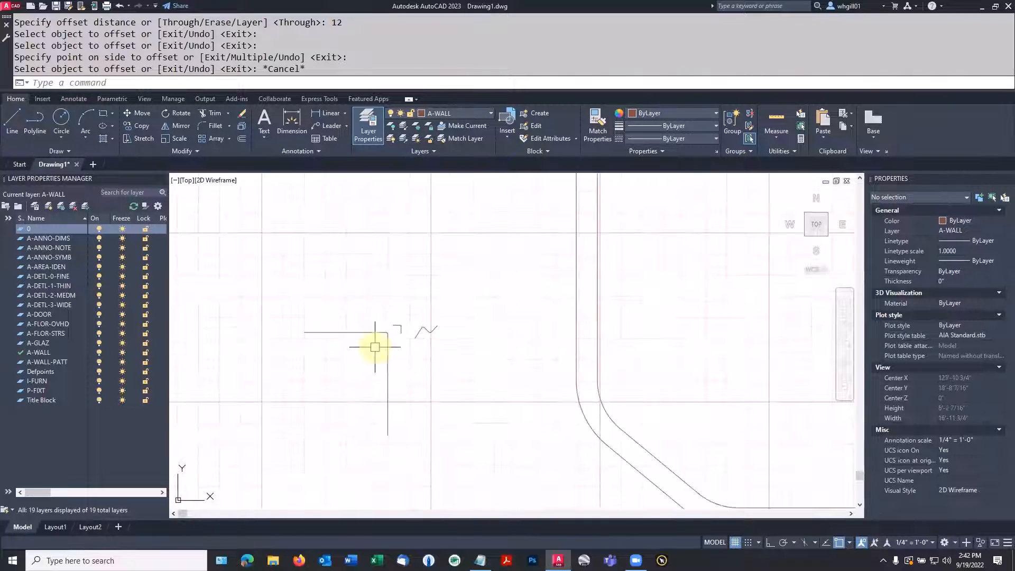
pyautogui.moveTo(379, 350); pyautogui.dragTo(481, 410, button='middle')
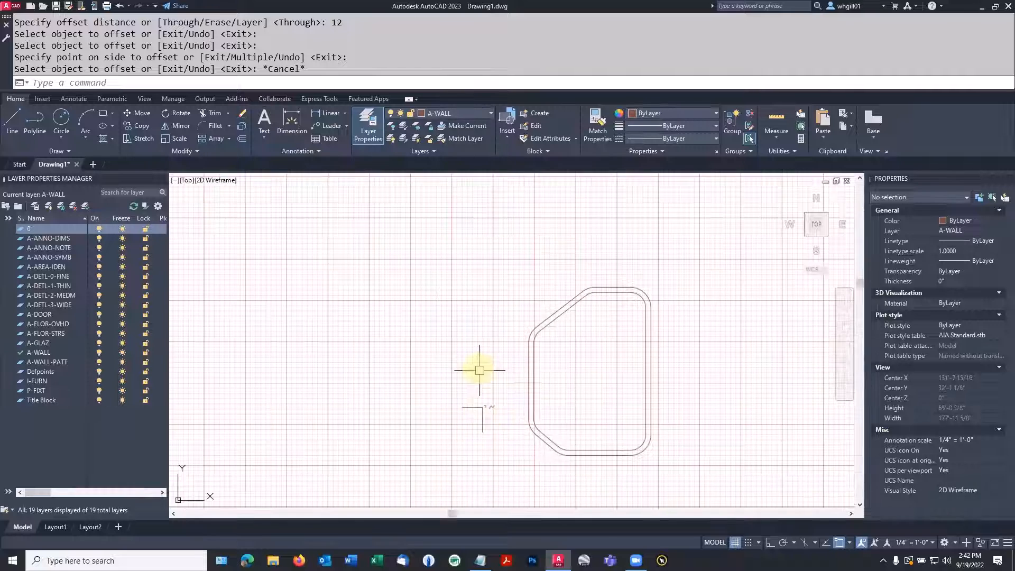
pyautogui.scroll(4, 467, 355)
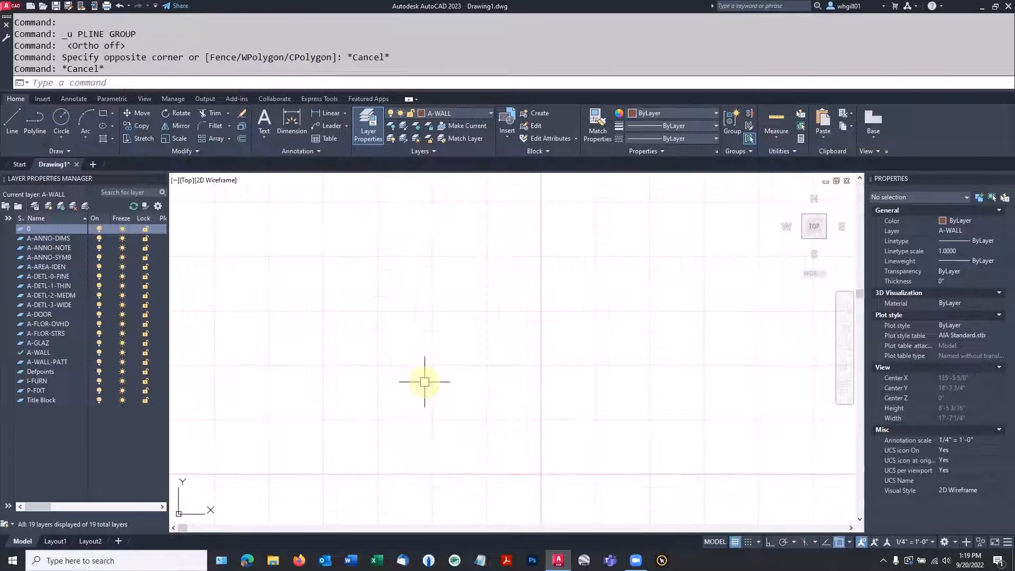
# Draw an open zigzag polyline of three diagonal segments in the empty area with starting and ending widths of 12"
pyautogui.click(37, 118)
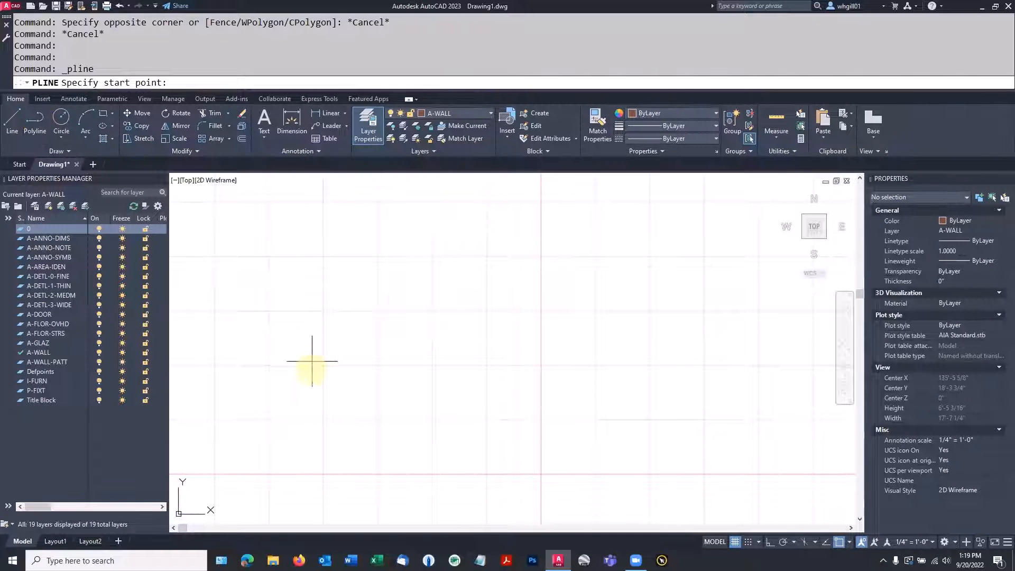
pyautogui.click(311, 371)
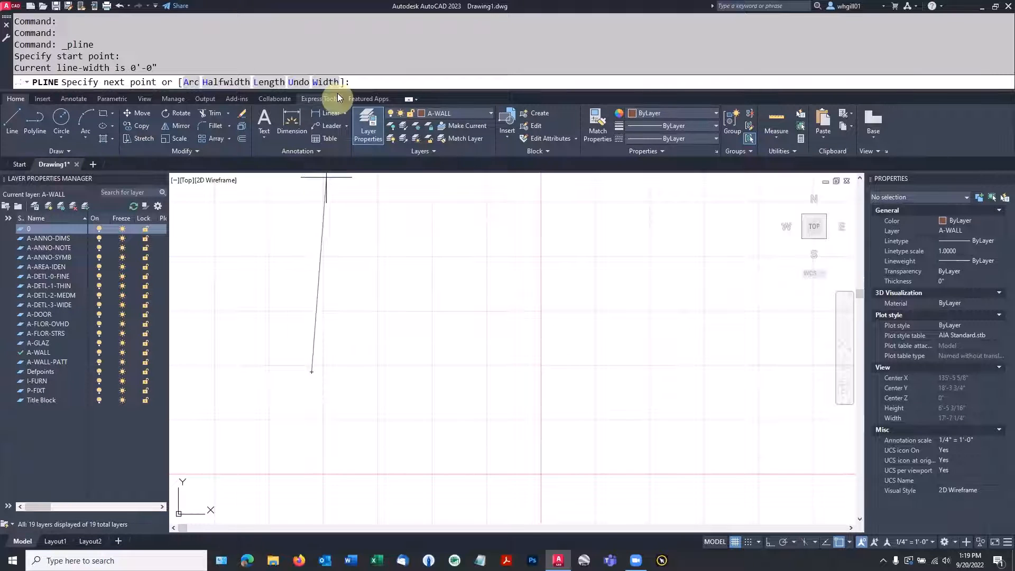
pyautogui.click(326, 82)
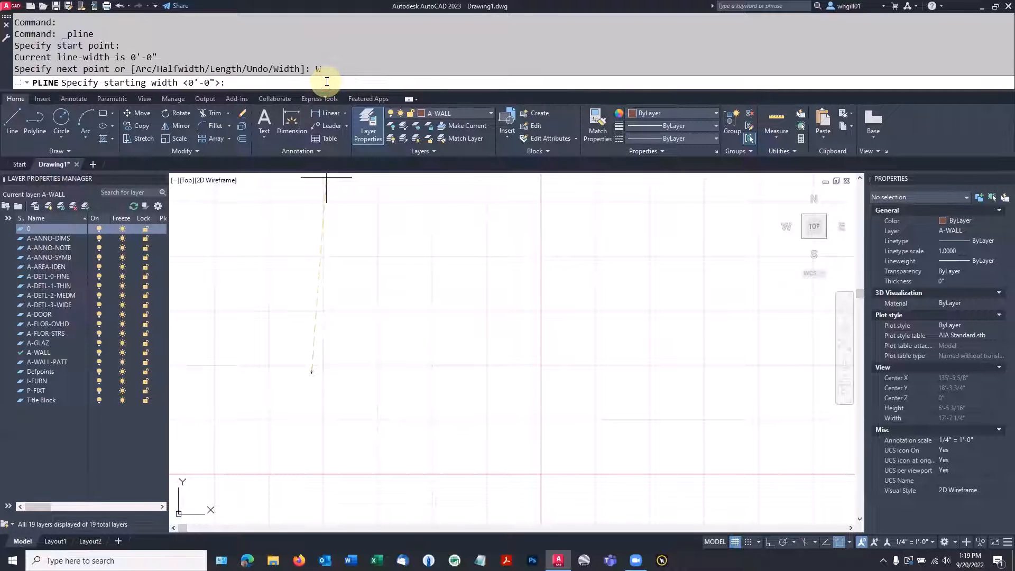
pyautogui.write('12')
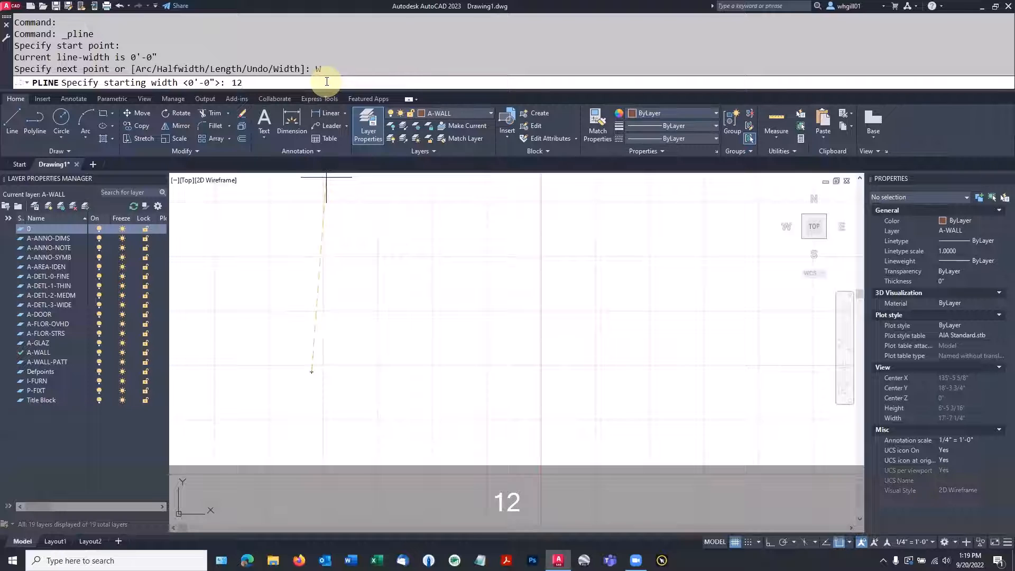
pyautogui.press('Return')
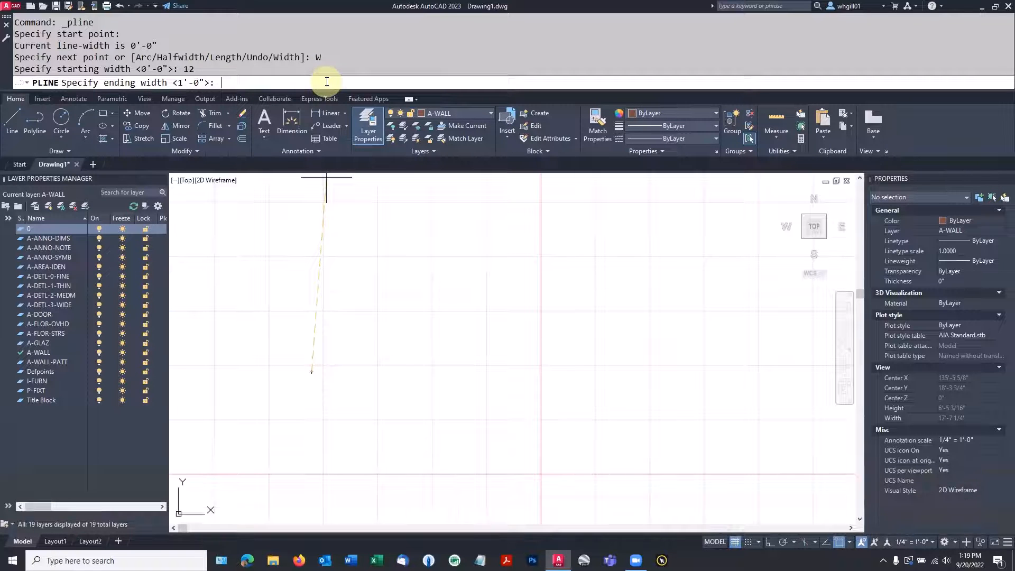
pyautogui.write('12')
pyautogui.press('Return')
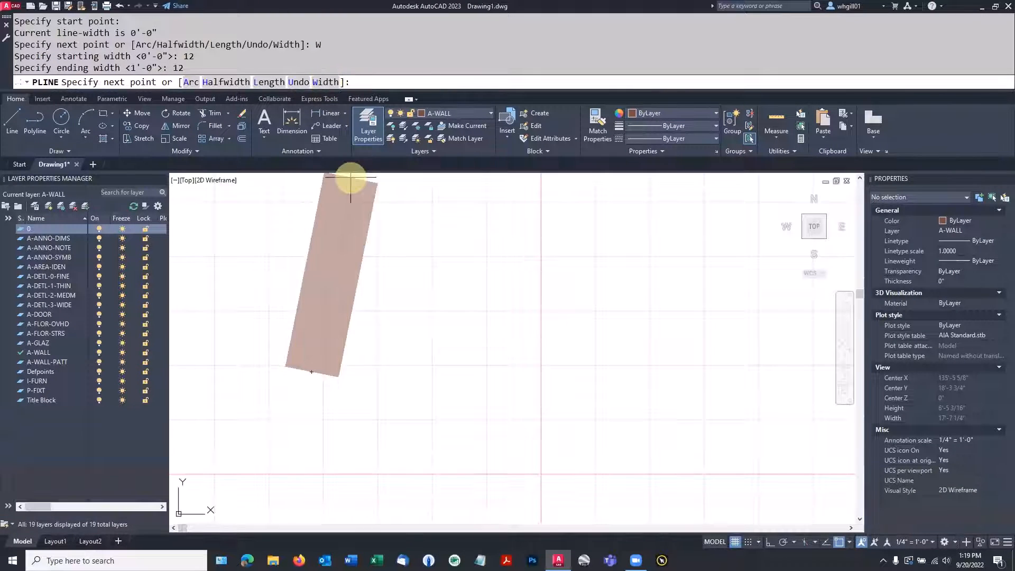
pyautogui.click(460, 229)
pyautogui.click(600, 421)
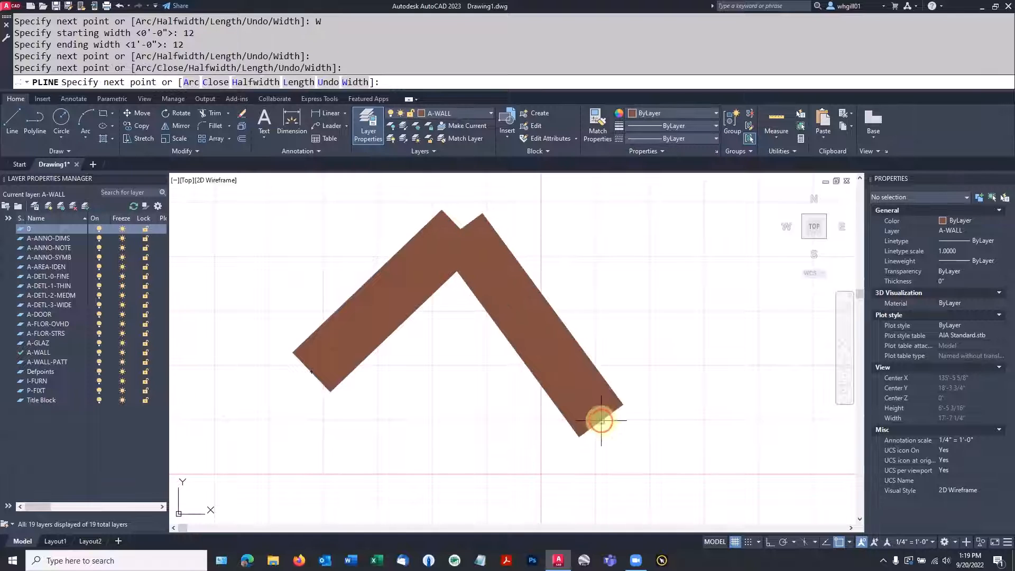
pyautogui.click(727, 291)
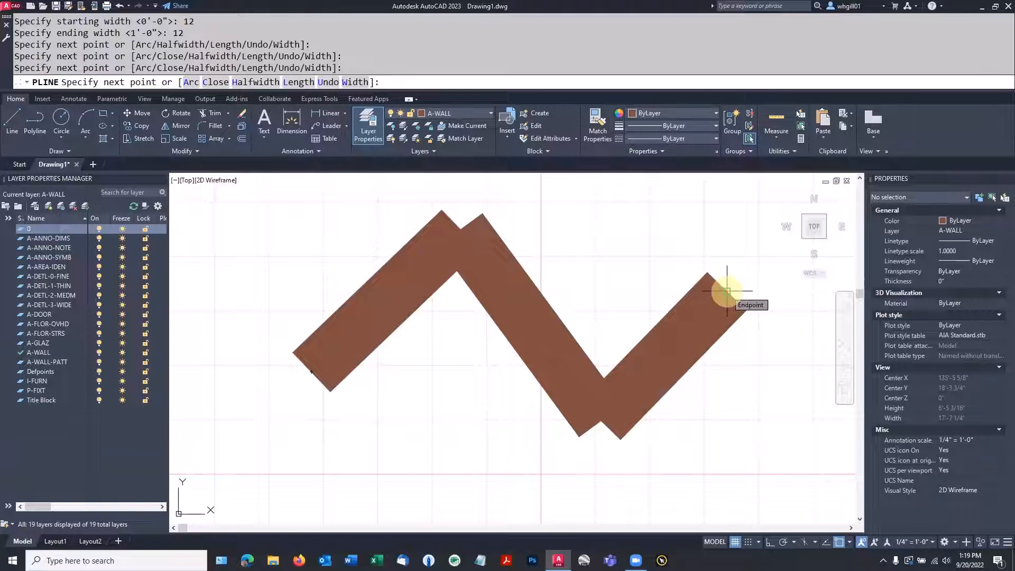
pyautogui.press('Return')
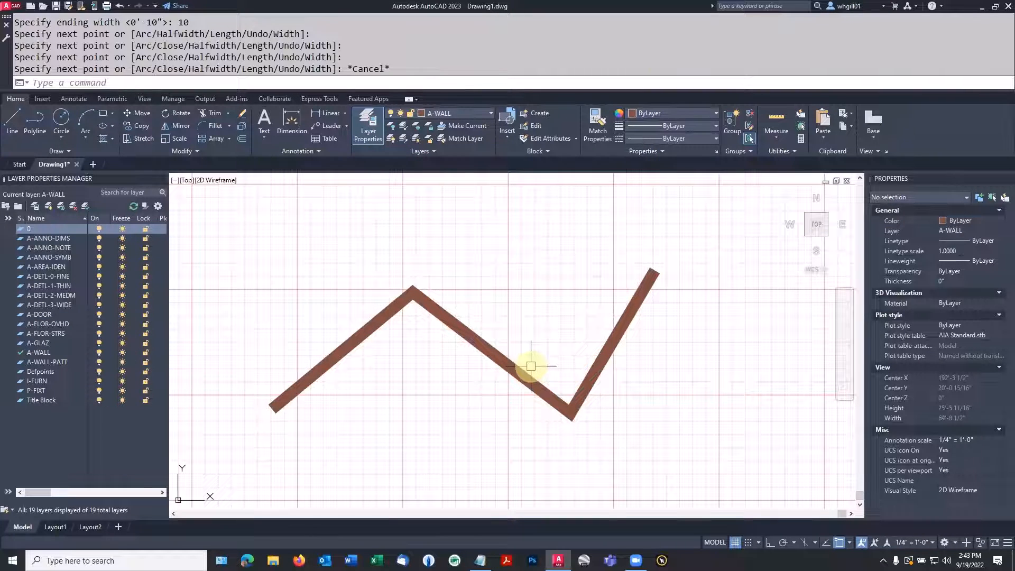
# Start a polyline in the empty area above the zigzag with a first segment tapering from a 20" starting width to a 5" ending width
pyautogui.scroll(-2, 531, 365)
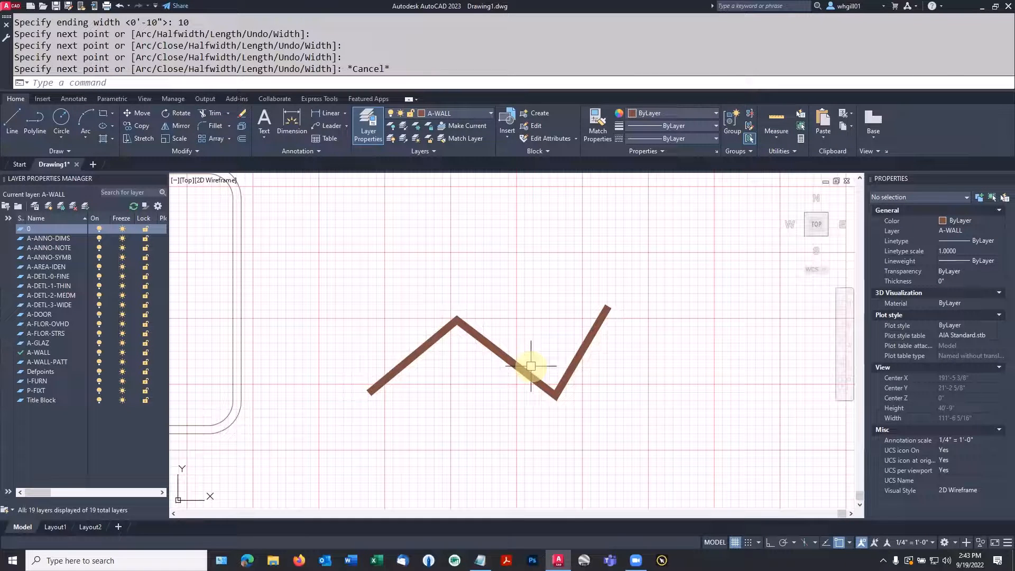
pyautogui.write('PL')
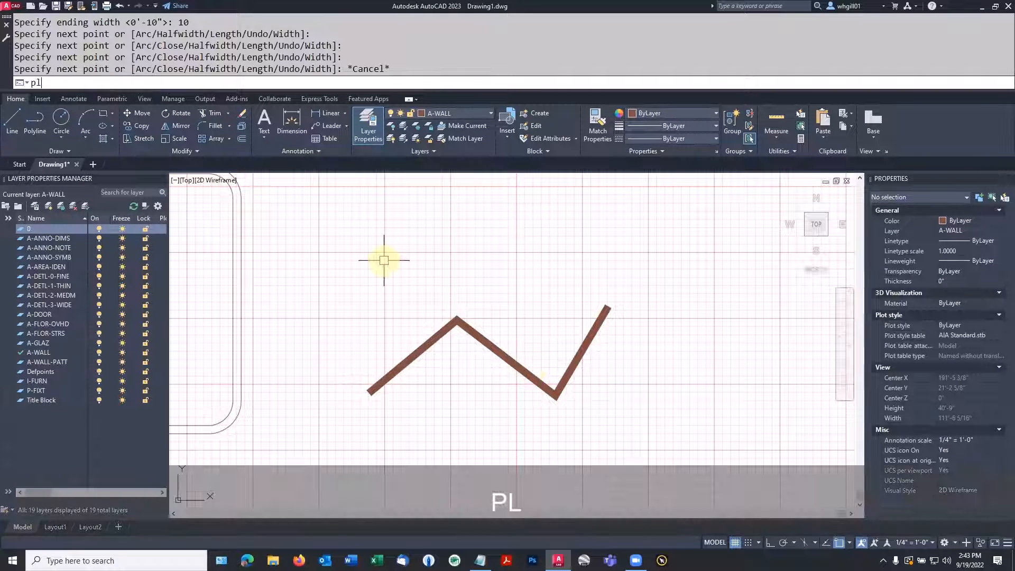
pyautogui.press('Return')
pyautogui.click(305, 282)
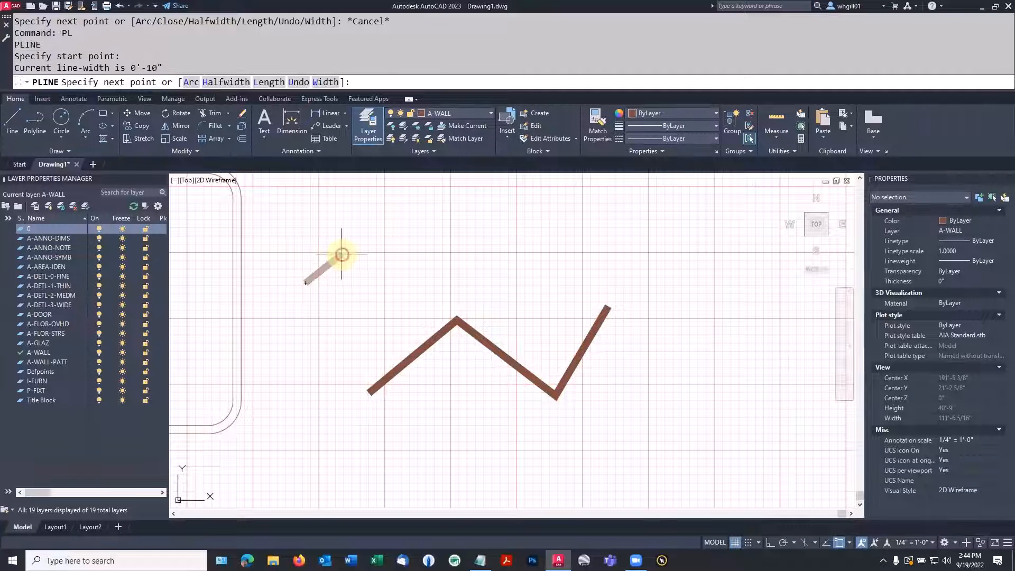
pyautogui.write('w')
pyautogui.press('Return')
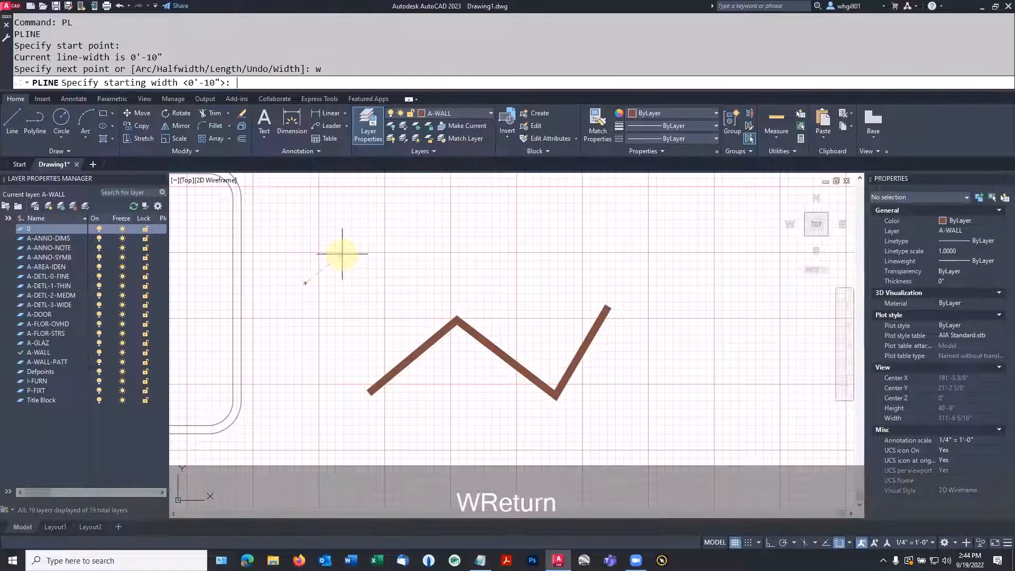
pyautogui.write('20')
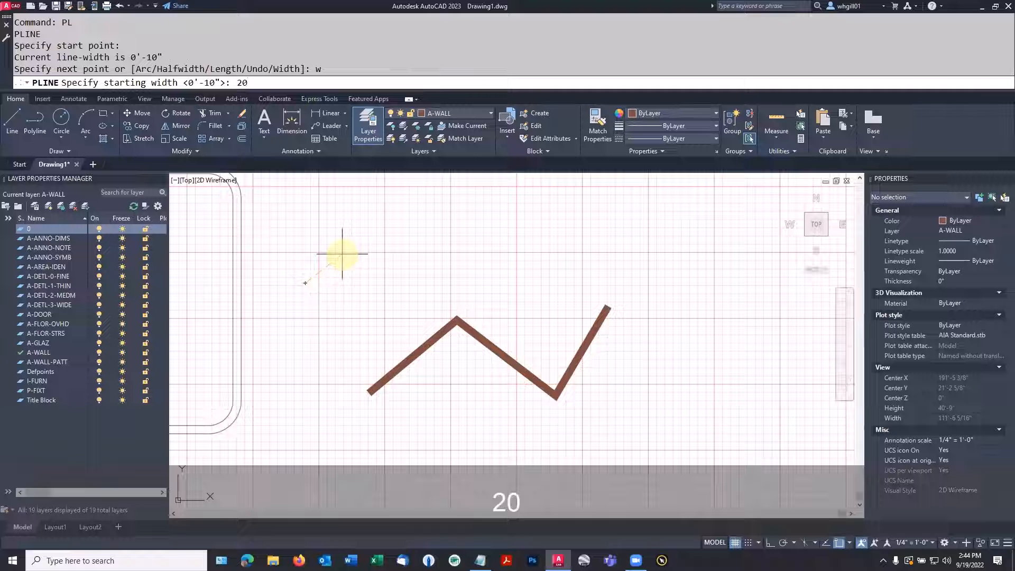
pyautogui.press('Return')
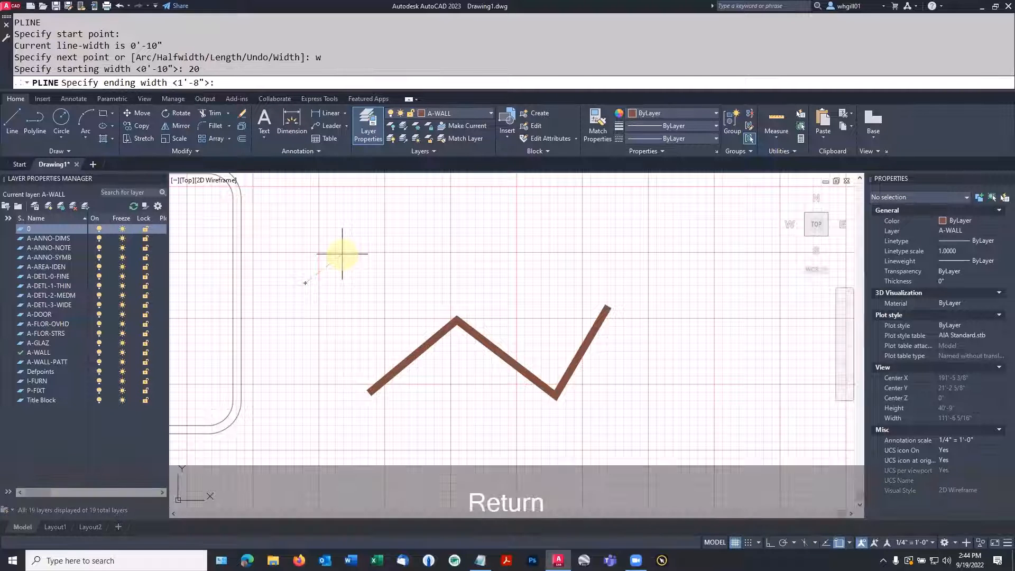
pyautogui.write('5')
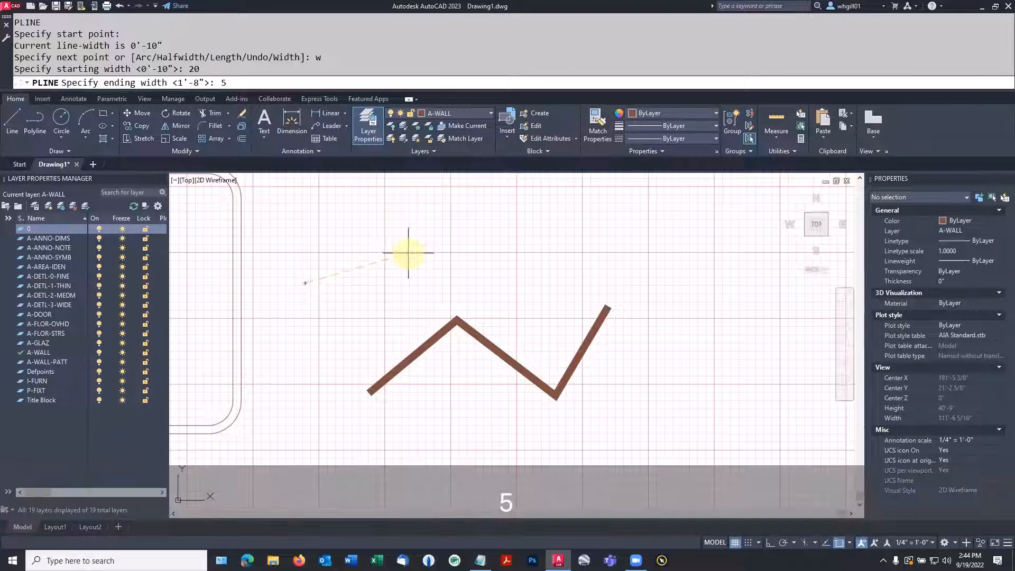
pyautogui.press('Return')
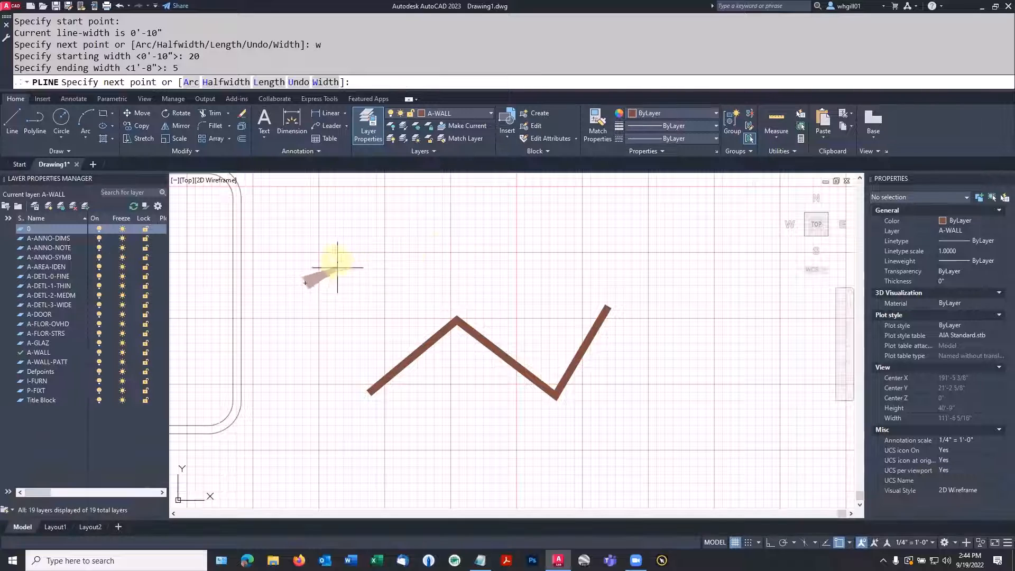
pyautogui.click(425, 233)
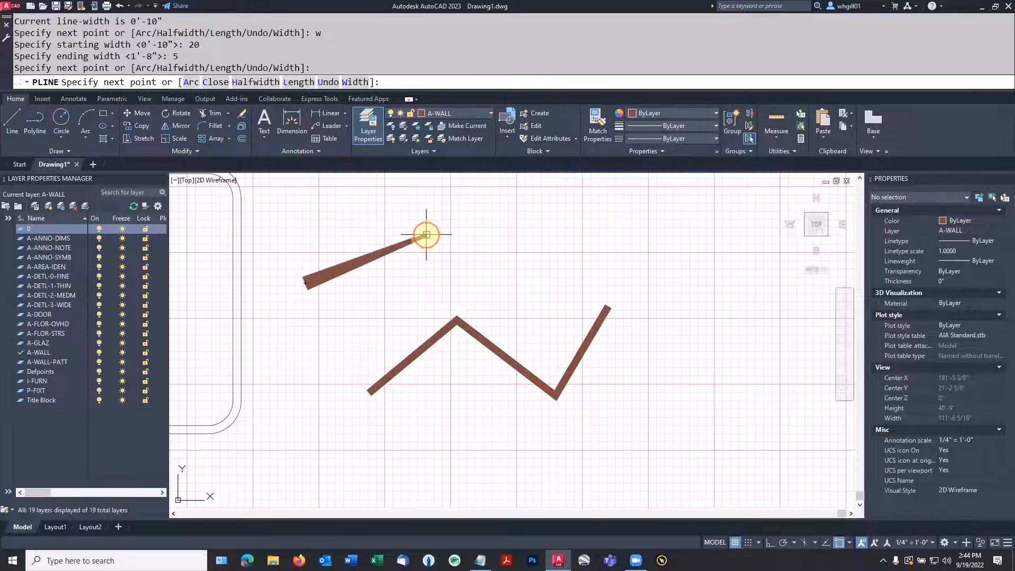
# Continue the tapered polyline with three short zigzag segments at the 5" width and end the Polyline command
pyautogui.click(455, 255)
pyautogui.click(485, 261)
pyautogui.click(512, 246)
pyautogui.press('Escape')
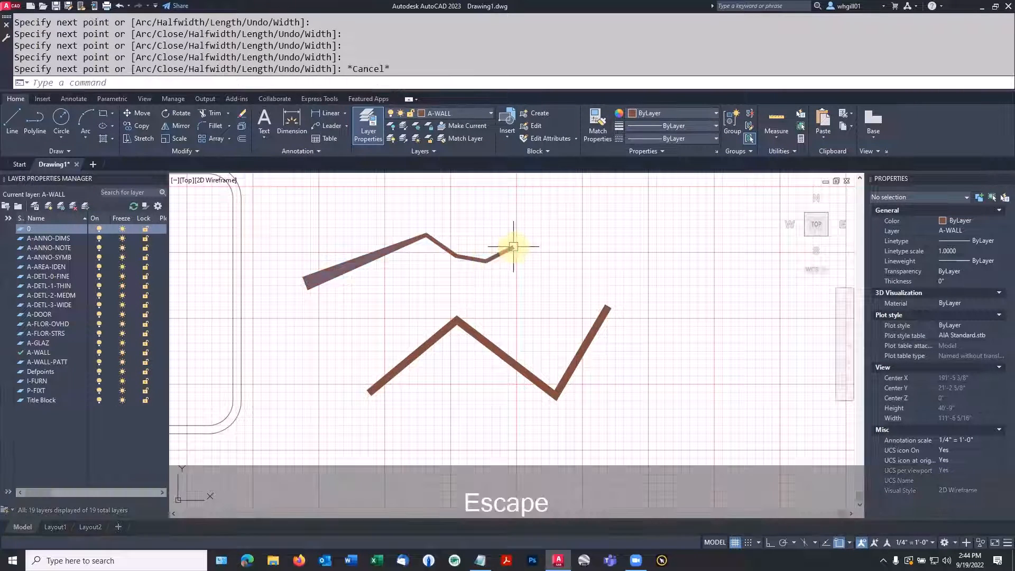
# Start a new polyline beside the zigzag with an arc segment curving down to the right, tapering from 24" to 12" wide
pyautogui.moveTo(539, 278); pyautogui.dragTo(385, 281, button='middle')
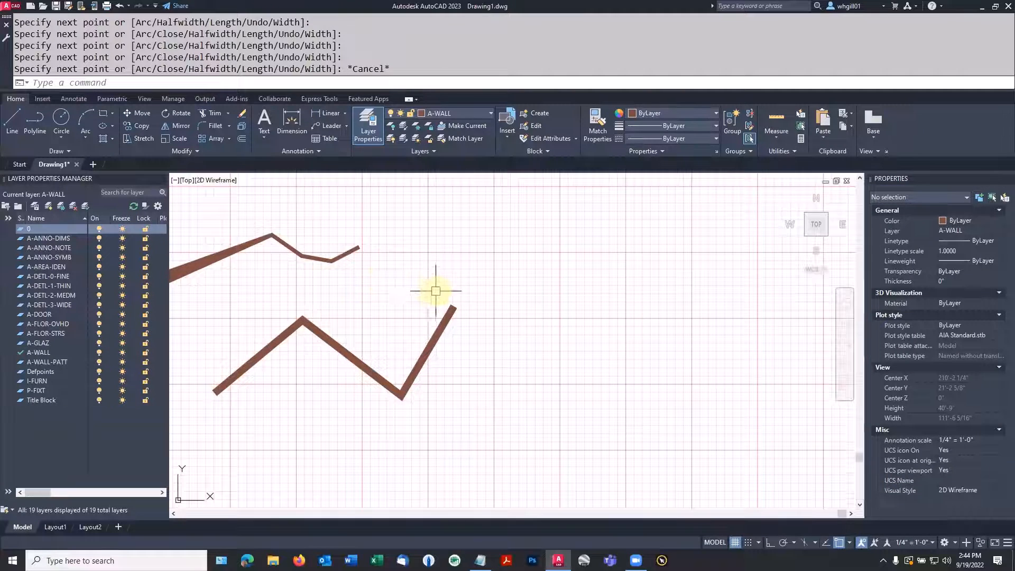
pyautogui.scroll(-2, 435, 290)
pyautogui.scroll(-2, 435, 290)
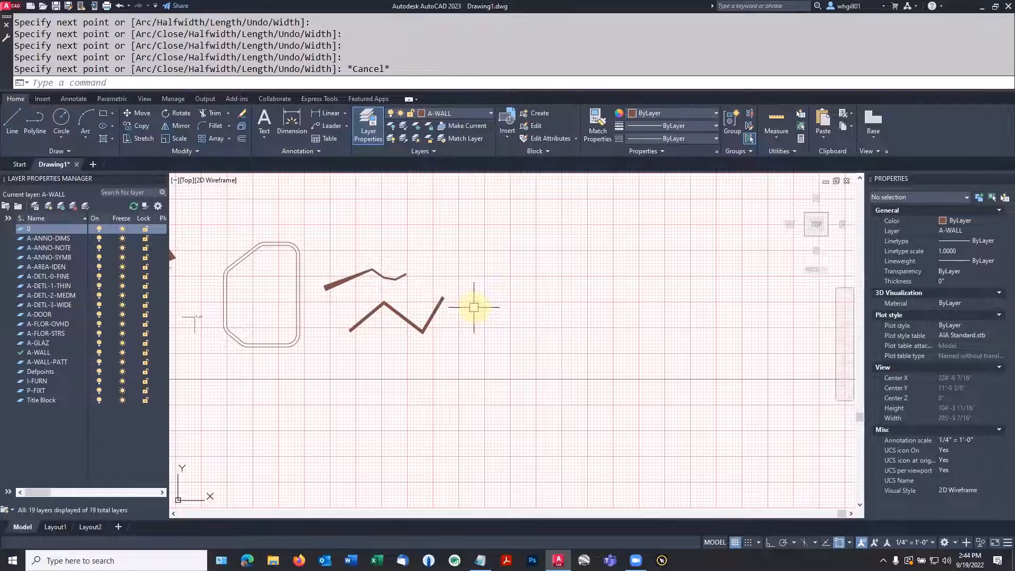
pyautogui.scroll(5, 478, 309)
pyautogui.write('pl')
pyautogui.press('space')
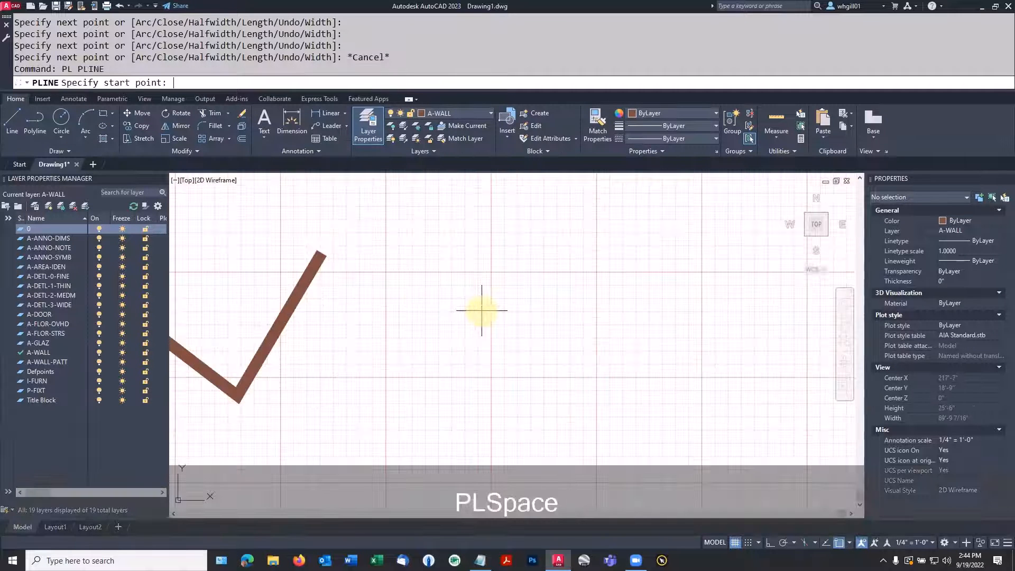
pyautogui.click(346, 380)
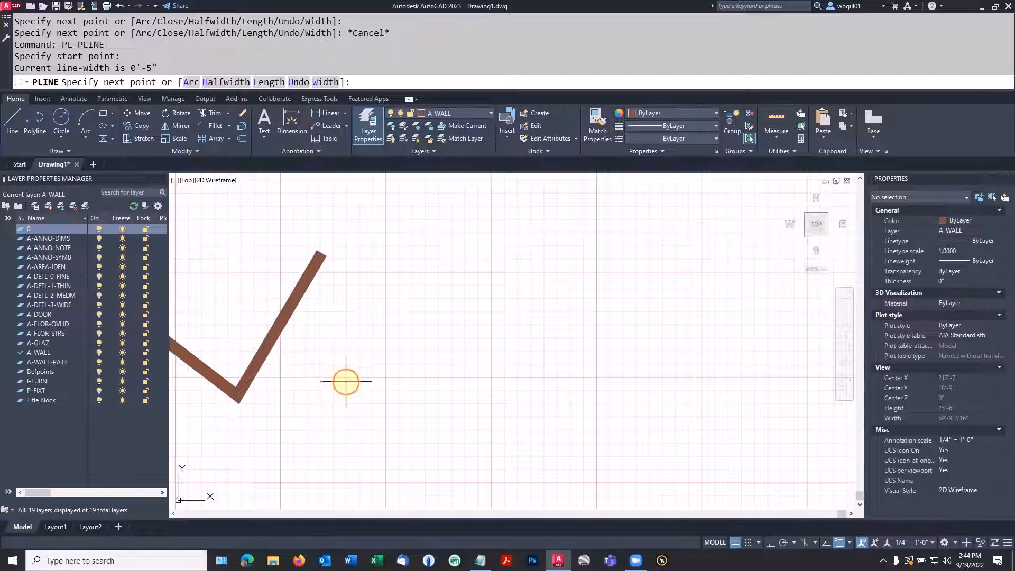
pyautogui.write('w')
pyautogui.press('Return')
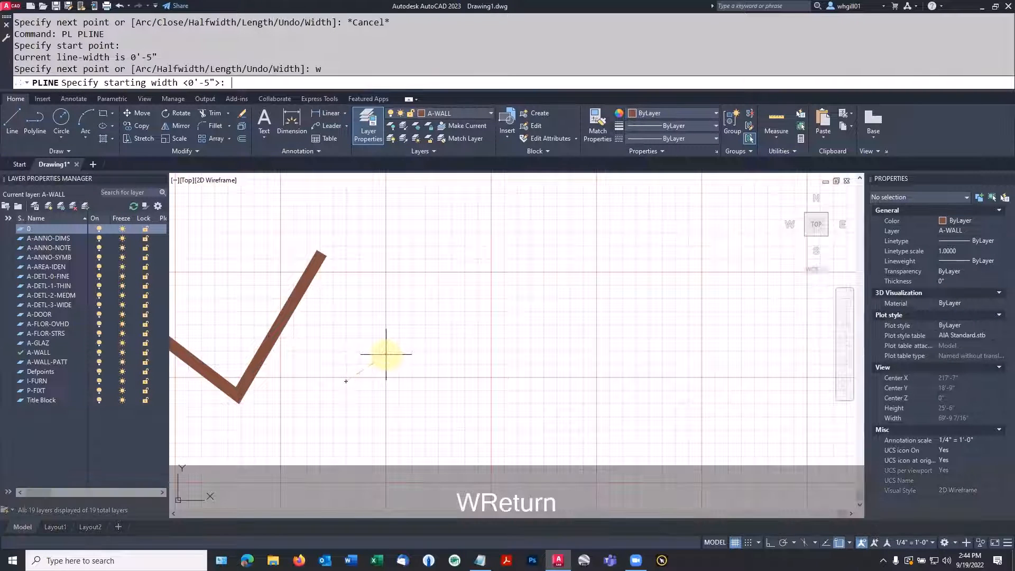
pyautogui.write('24')
pyautogui.press('Return')
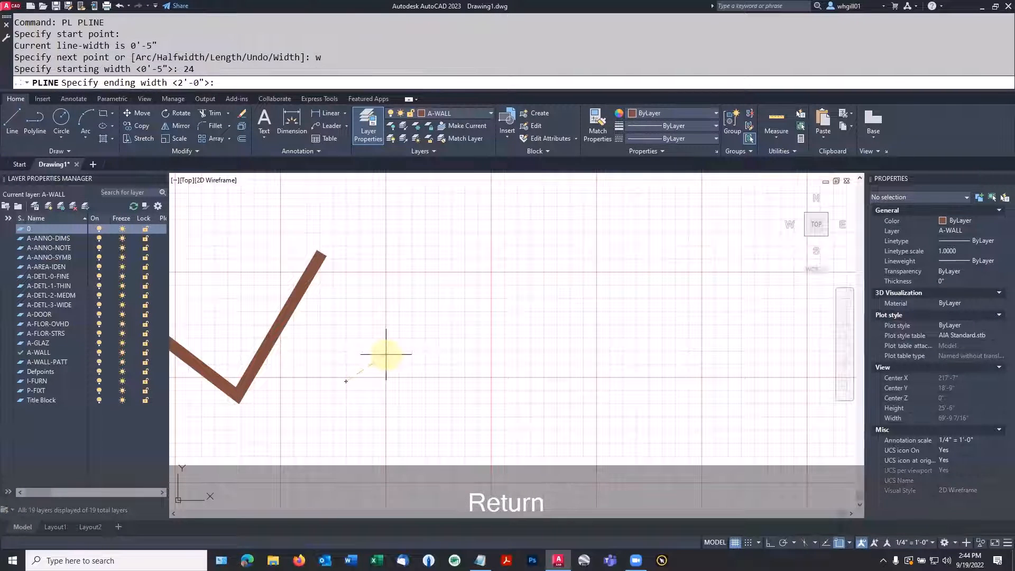
pyautogui.write('12')
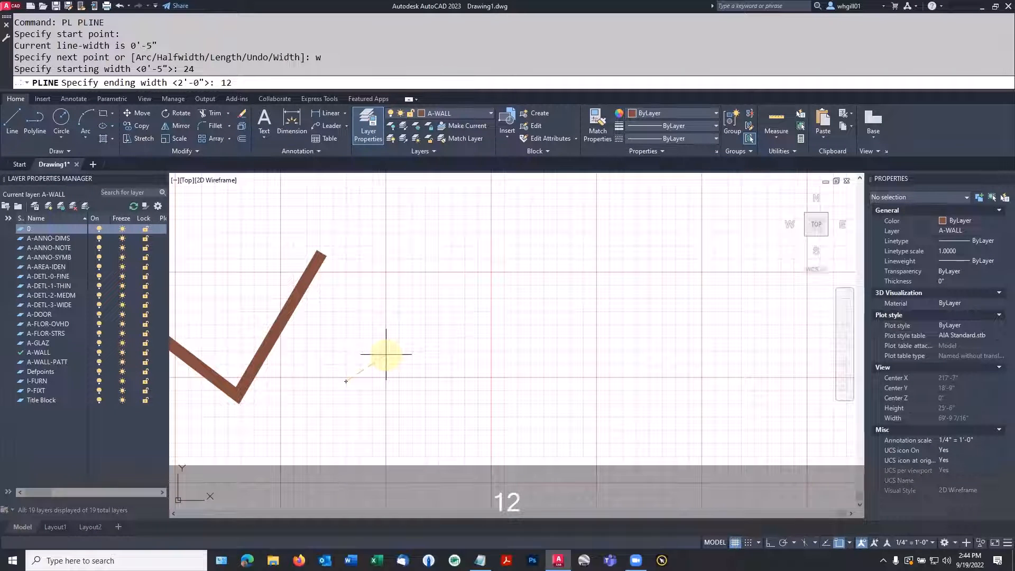
pyautogui.press('Return')
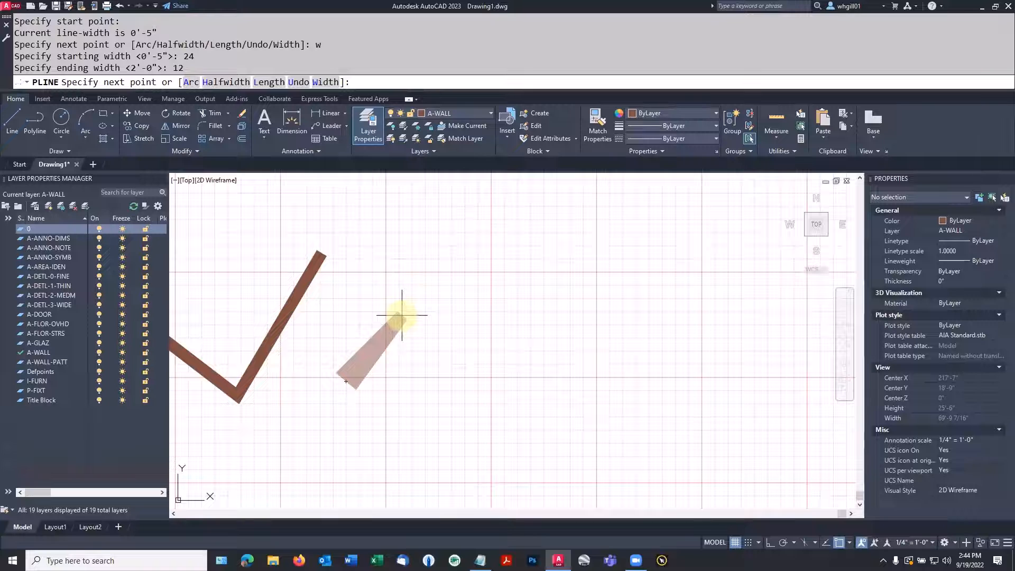
pyautogui.write('a')
pyautogui.press('space')
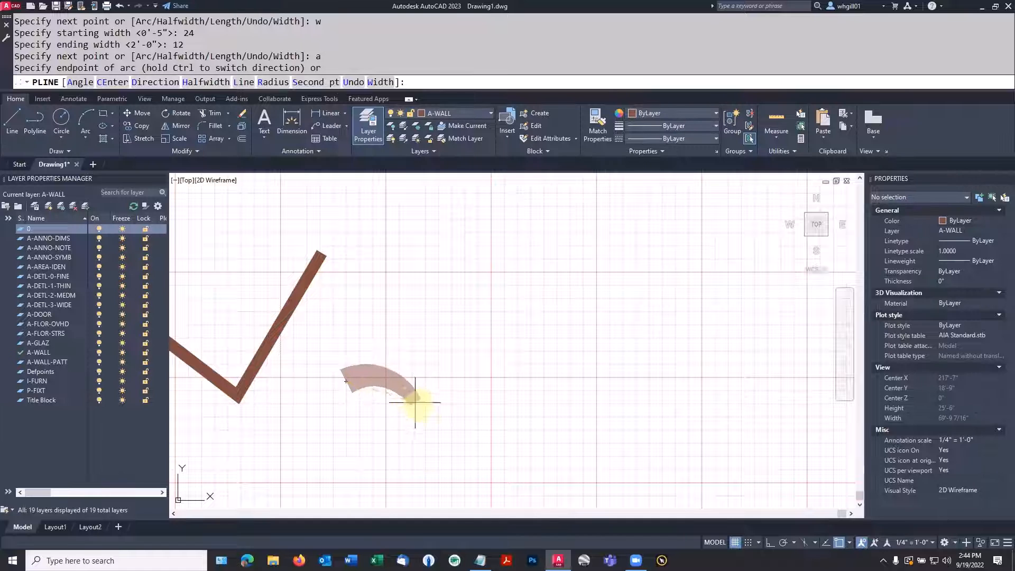
pyautogui.click(477, 436)
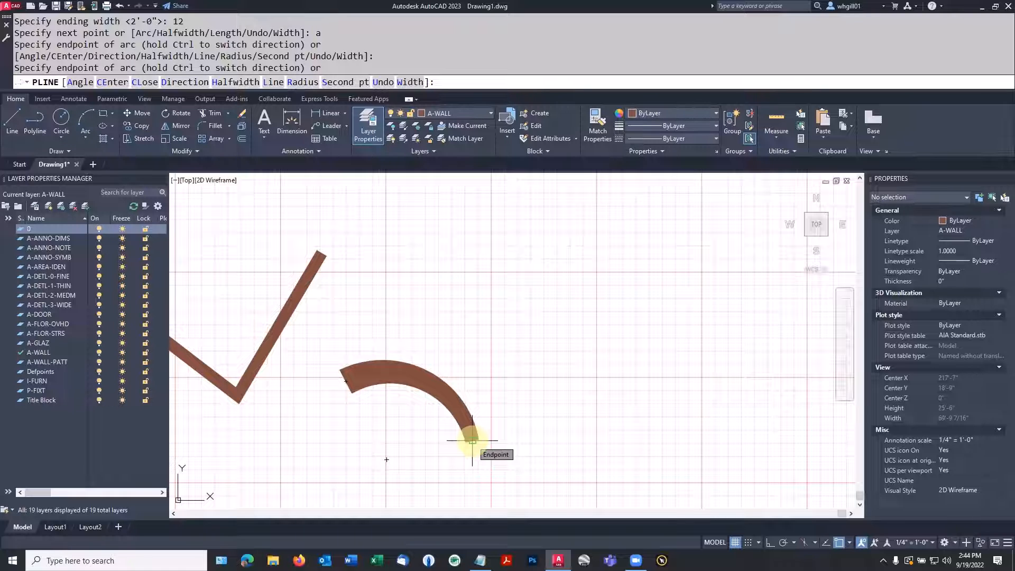
# Continue the arc polyline with a small inward-curling arc, keeping the starting width and tapering to an ending width of 0, and end the command
pyautogui.write('w')
pyautogui.press('Return')
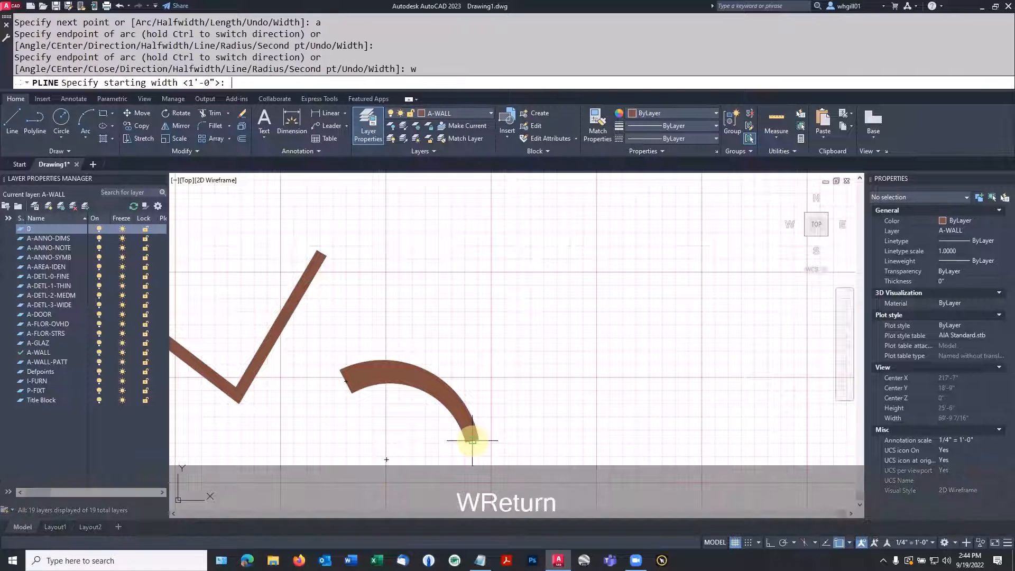
pyautogui.press('Return')
pyautogui.write('0')
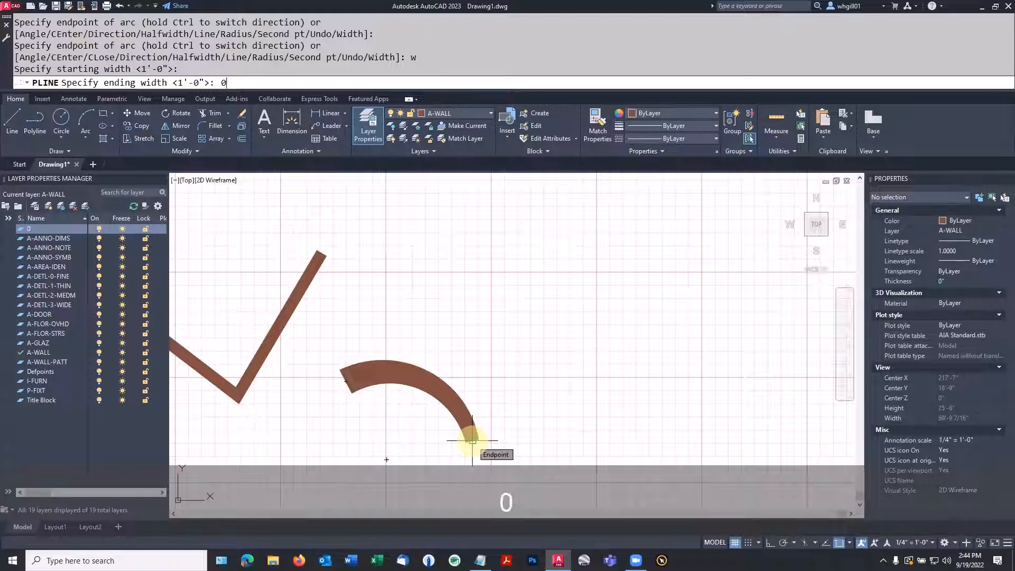
pyautogui.press('Return')
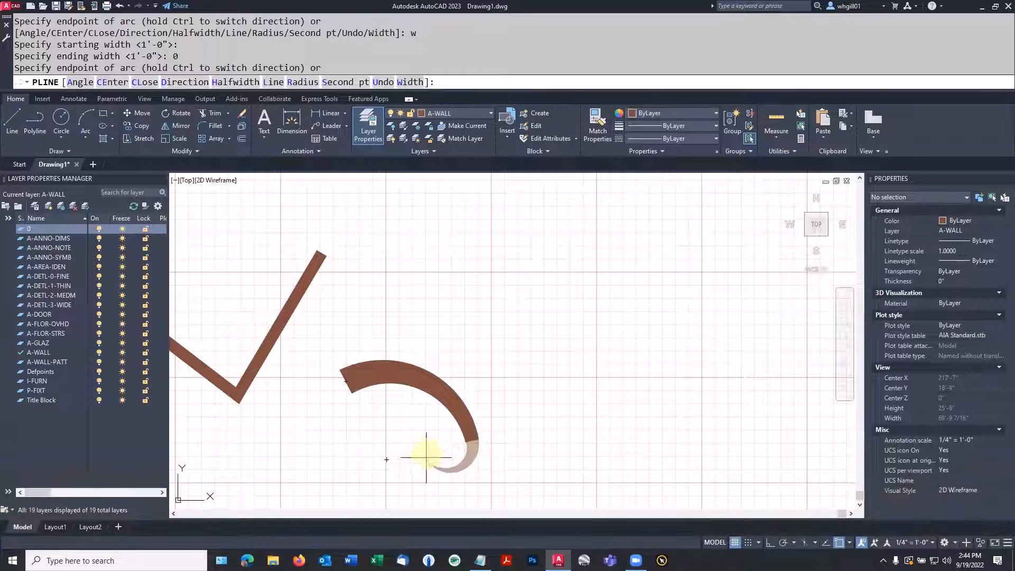
pyautogui.click(431, 440)
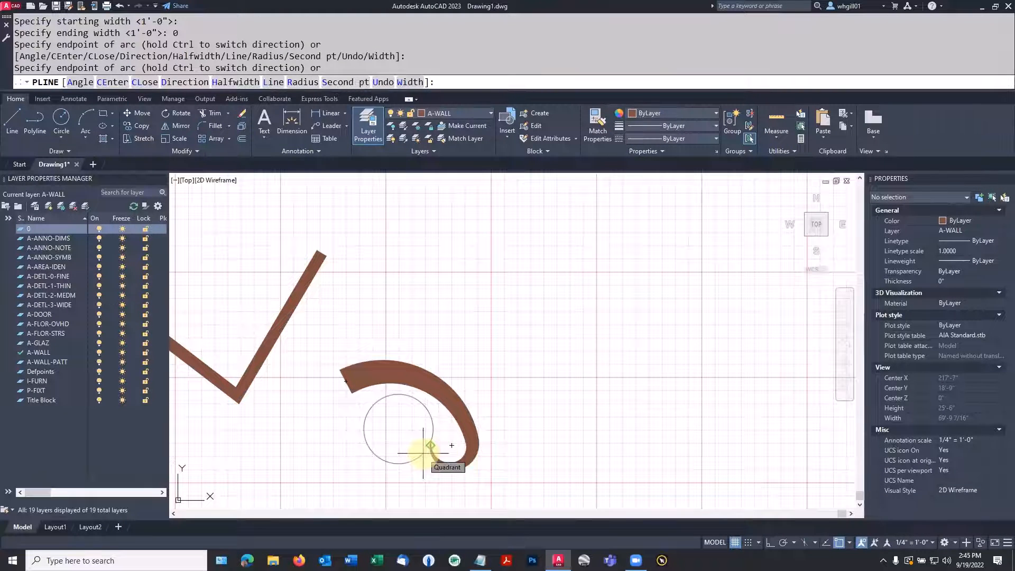
pyautogui.press('Escape')
# Draw a circle of about 10' radius in the empty area beside the curl, and a smaller circle overlapping it
pyautogui.scroll(-2, 522, 398)
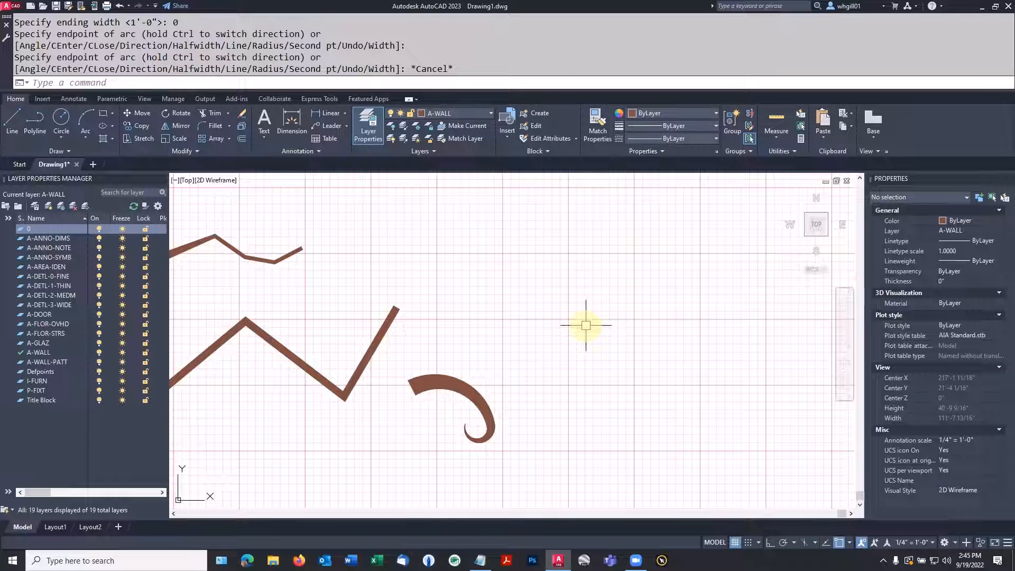
pyautogui.write('c')
pyautogui.press('space')
pyautogui.click(600, 345)
pyautogui.click(660, 288)
pyautogui.press('space')
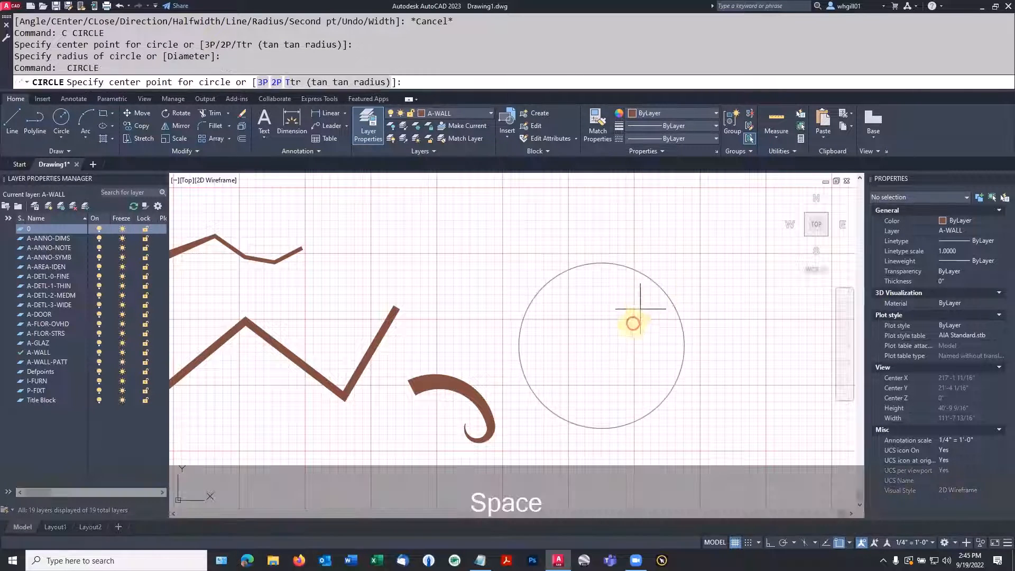
pyautogui.click(632, 327)
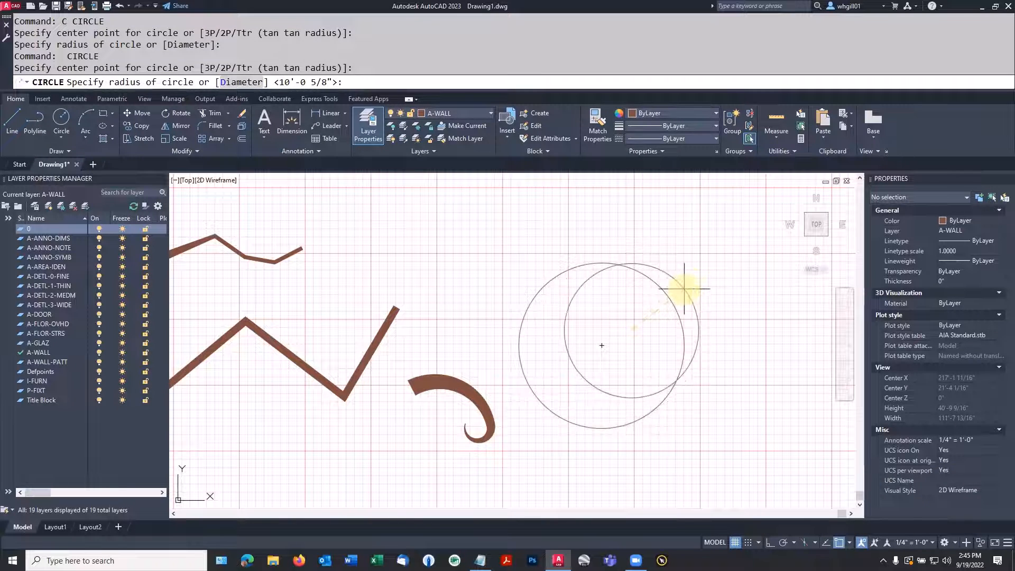
pyautogui.click(684, 288)
# Draw a single diagonal line crossing both overlapping circles, extending past them at both ends
pyautogui.write('l')
pyautogui.press('space')
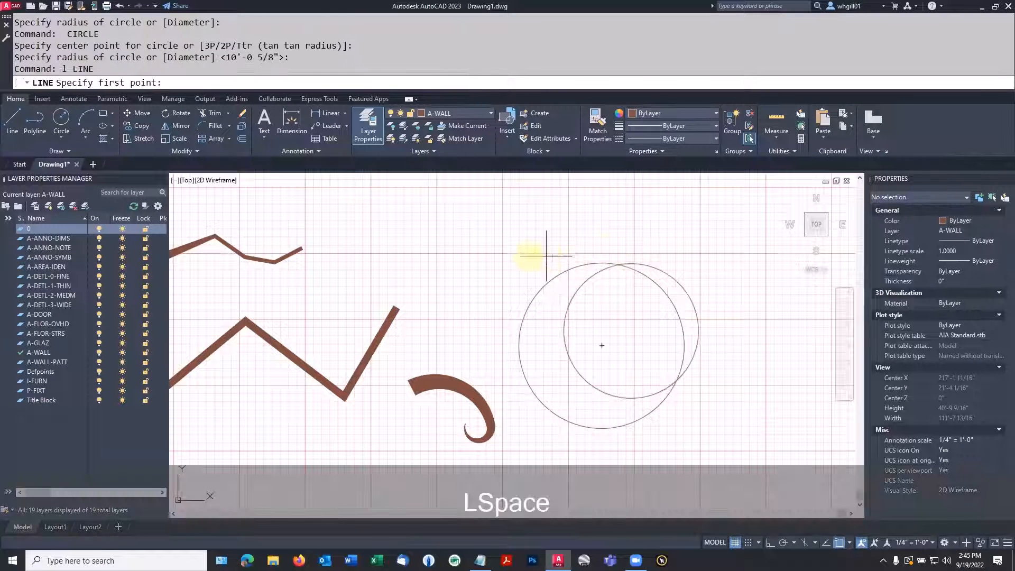
pyautogui.click(522, 257)
pyautogui.click(741, 393)
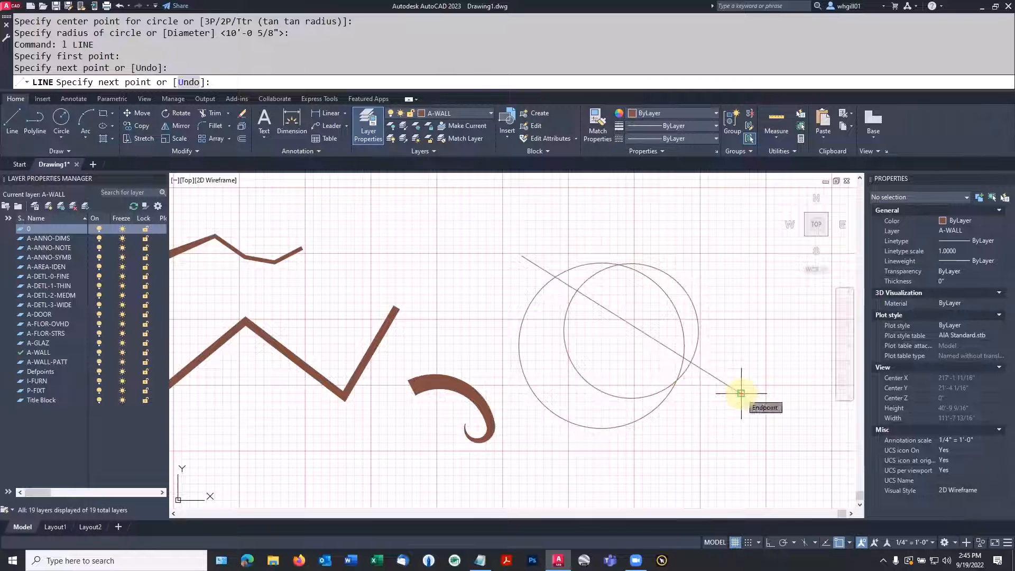
pyautogui.press('Escape')
# Create a polyline boundary of the area above the diagonal line where the two circles overlap, using the Boundary command
pyautogui.moveTo(737, 359); pyautogui.dragTo(554, 297, button='middle')
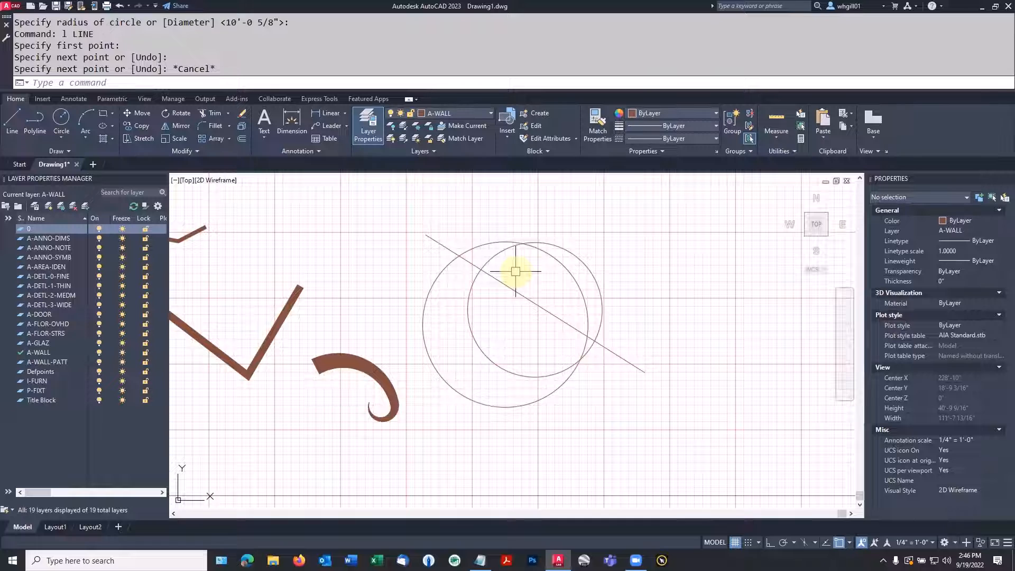
pyautogui.write('BO')
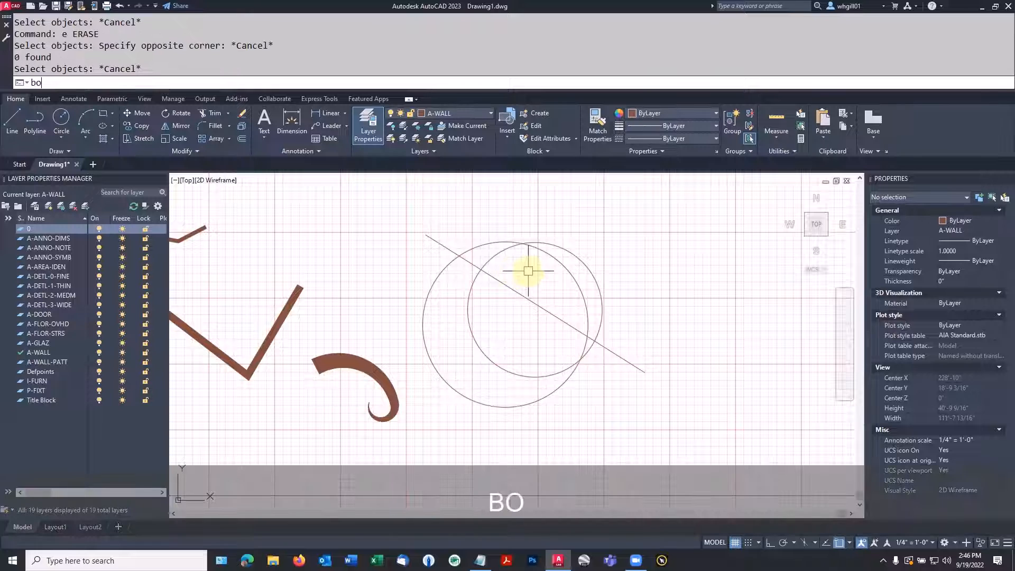
pyautogui.press('Return')
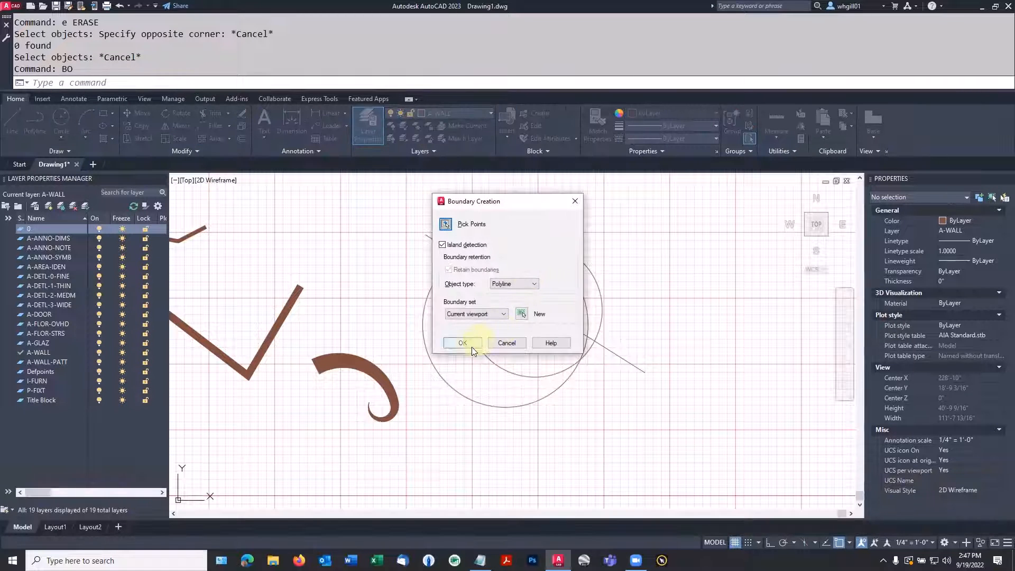
pyautogui.click(461, 342)
pyautogui.click(545, 274)
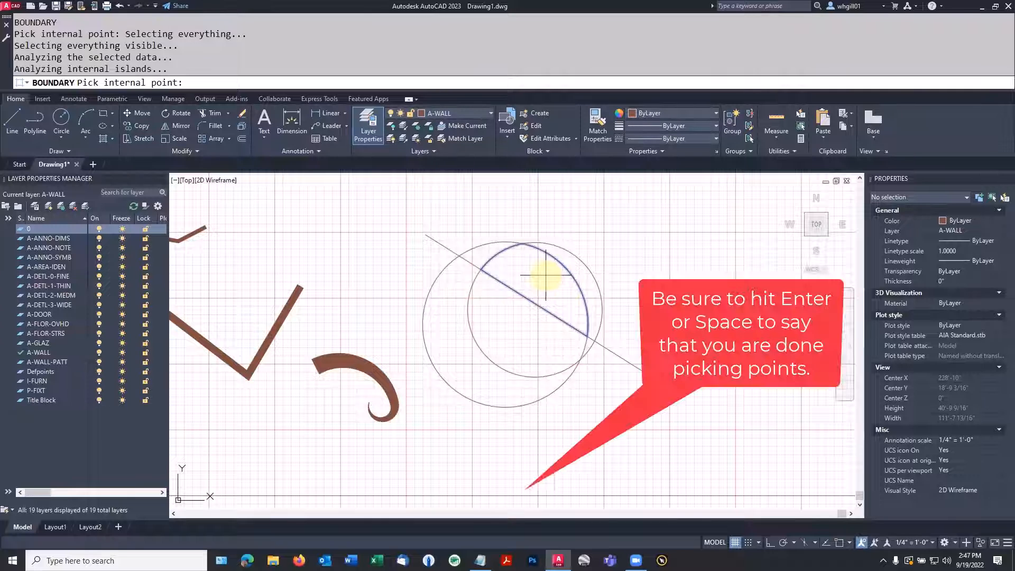
pyautogui.press('space')
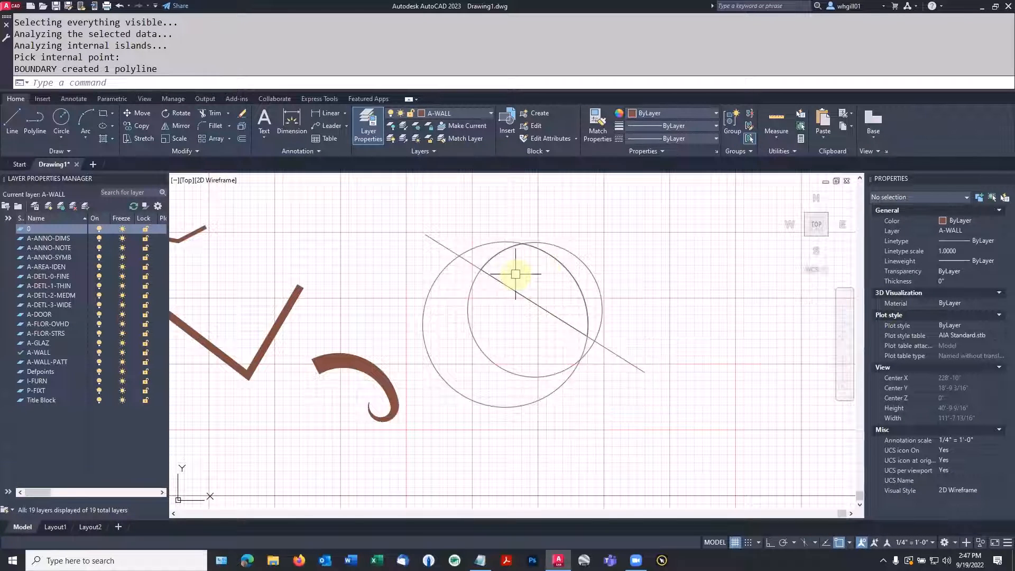
pyautogui.scroll(3, 528, 280)
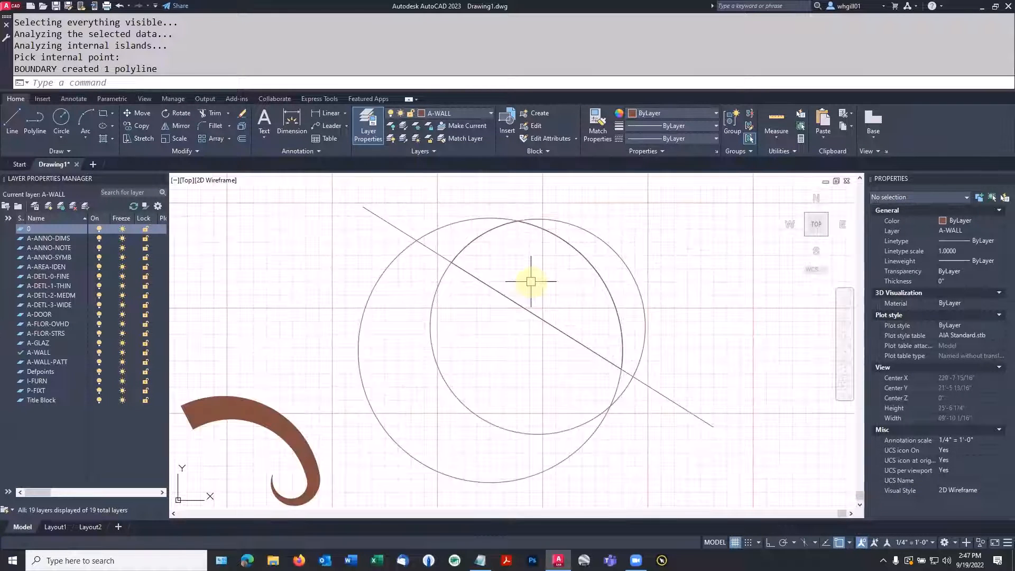
pyautogui.write('m')
pyautogui.press('space')
pyautogui.press('Escape')
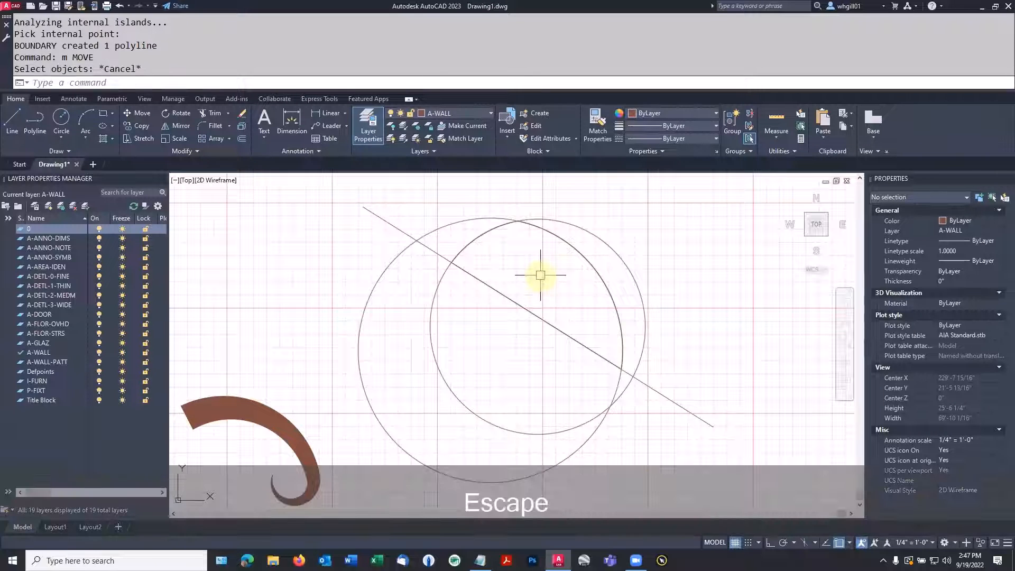
# Move the newly created boundary polyline out of the overlapping circles into the empty area to their right
pyautogui.scroll(-2, 540, 275)
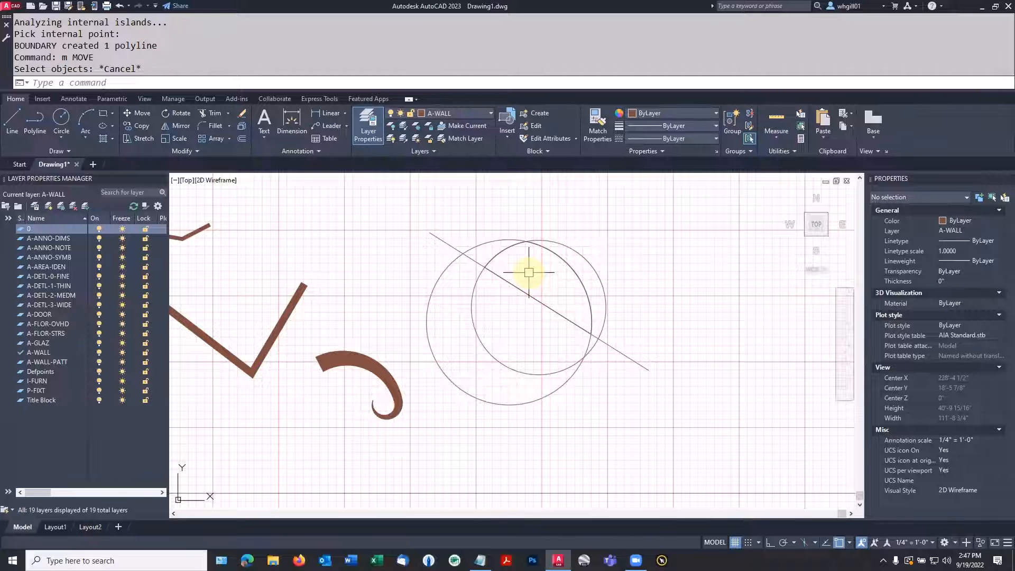
pyautogui.write('MOVE')
pyautogui.press('Return')
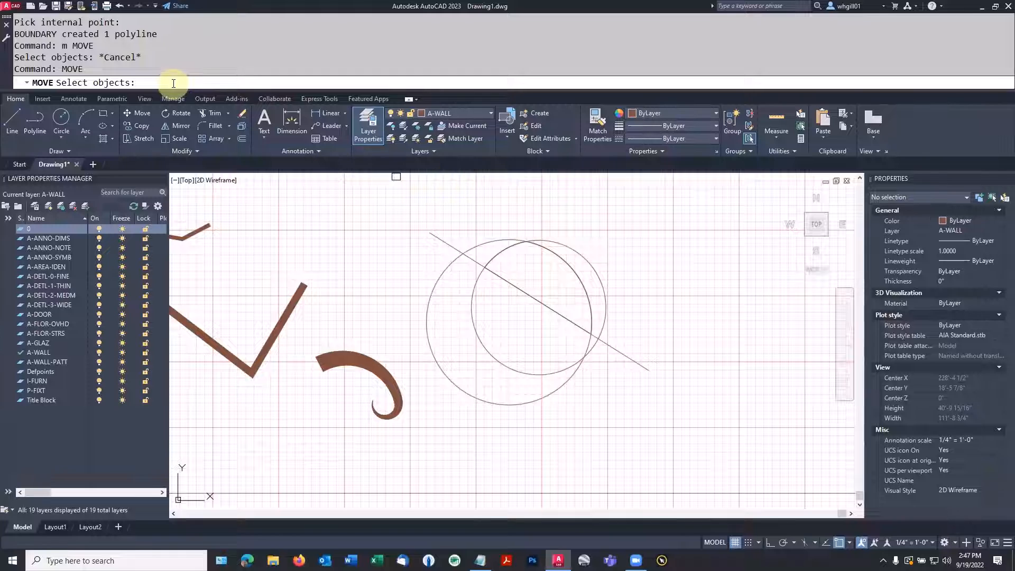
pyautogui.write('l')
pyautogui.press('Return')
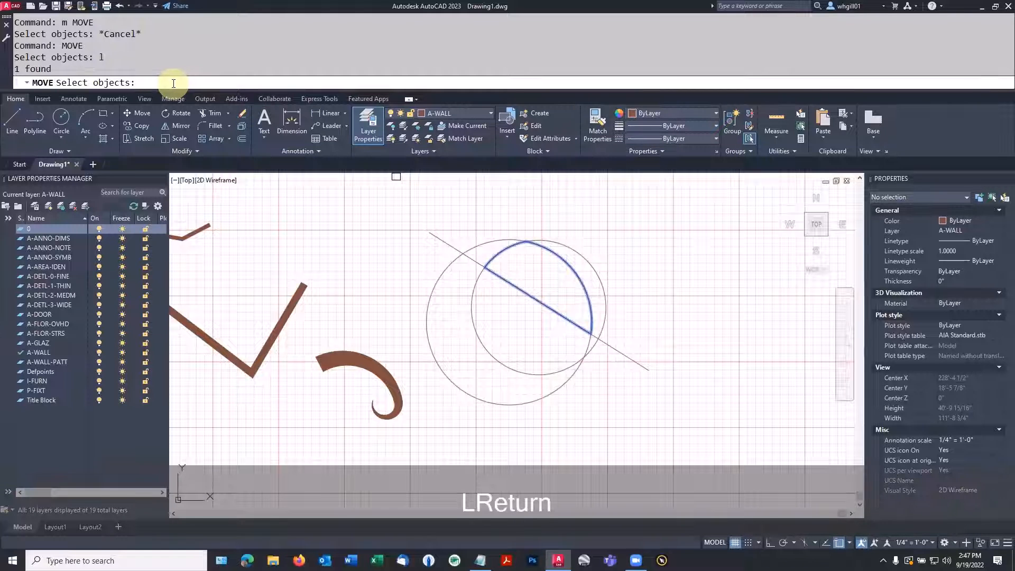
pyautogui.press('Return')
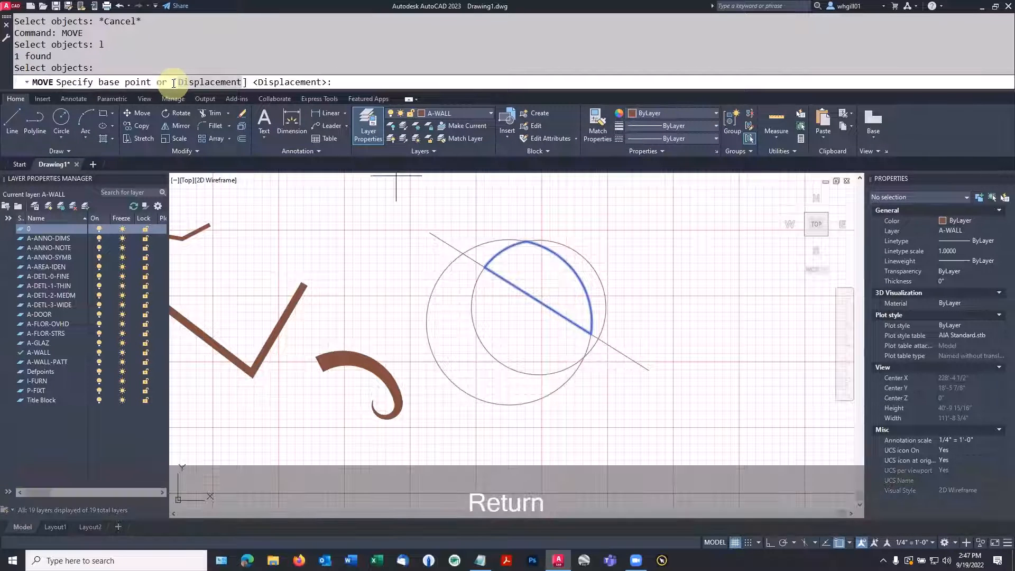
pyautogui.click(539, 279)
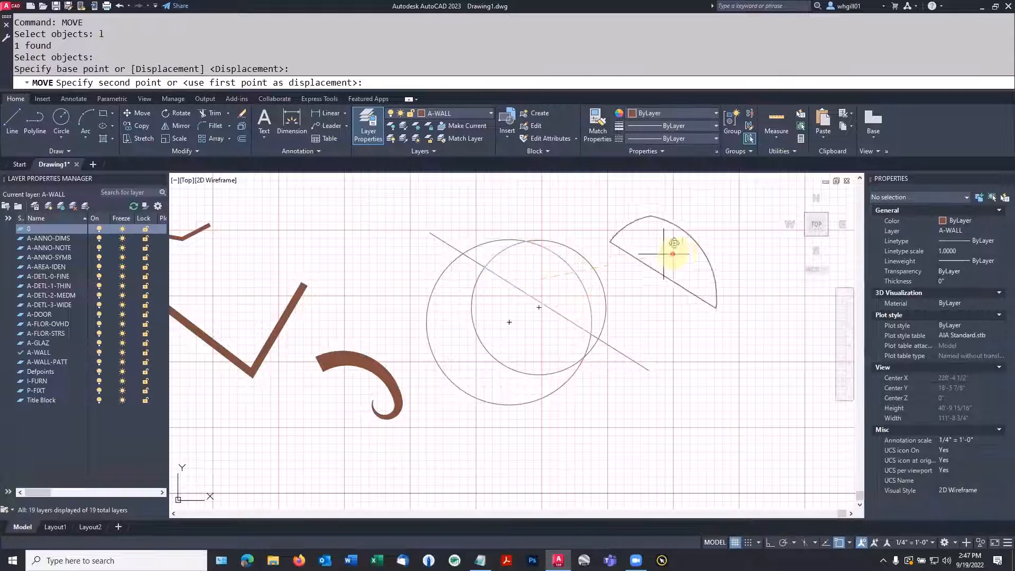
pyautogui.click(715, 251)
pyautogui.press('Escape')
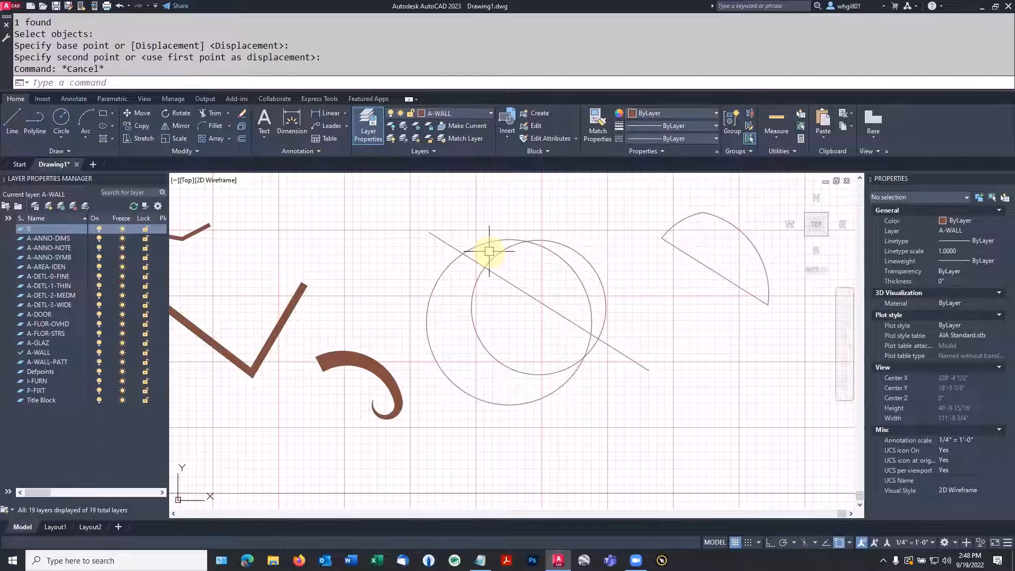
# Group the two overlapping circles and the diagonal line into one unnamed group
pyautogui.scroll(-2, 489, 252)
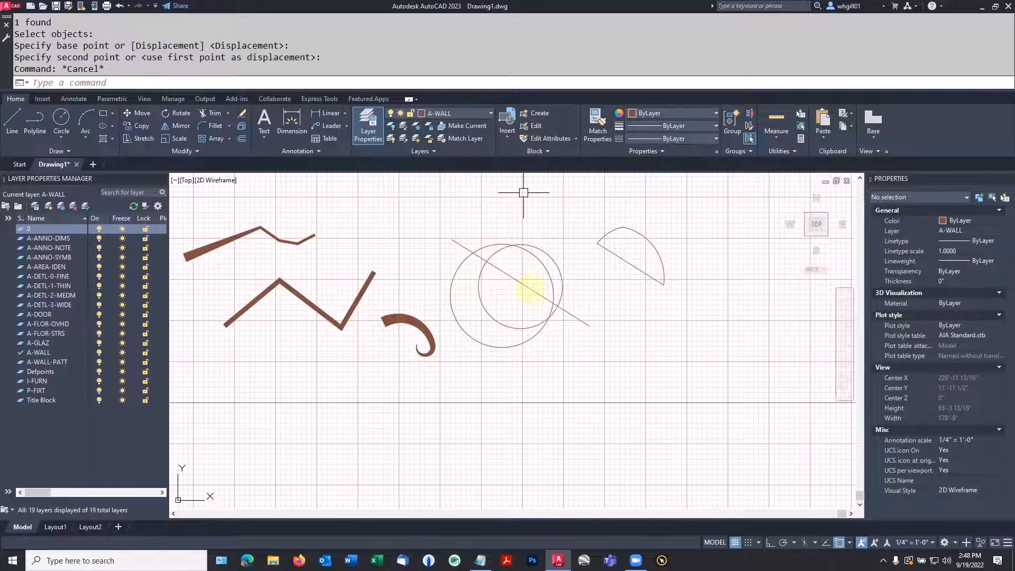
pyautogui.click(547, 376)
pyautogui.click(477, 210)
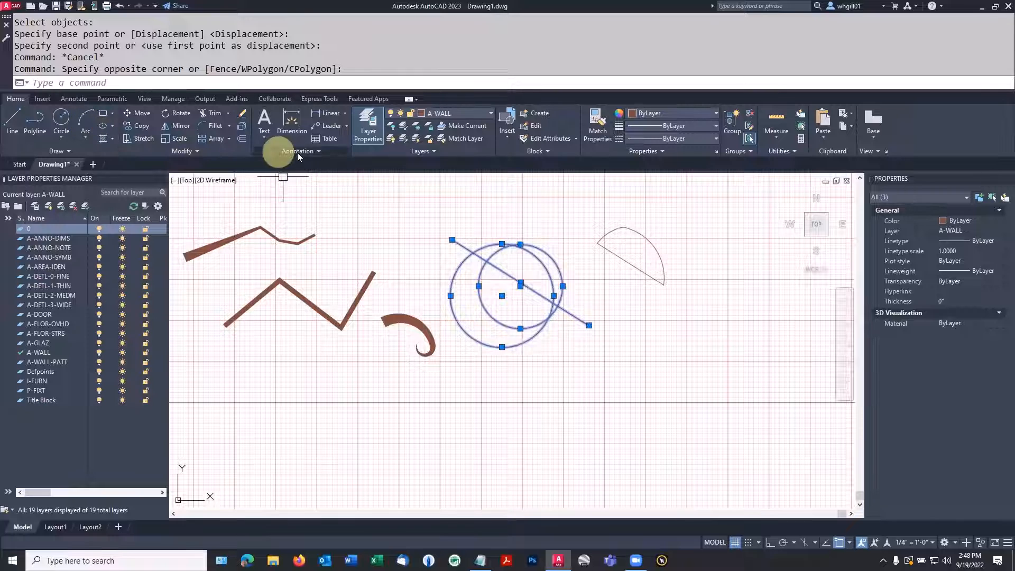
pyautogui.click(731, 123)
pyautogui.press('Escape')
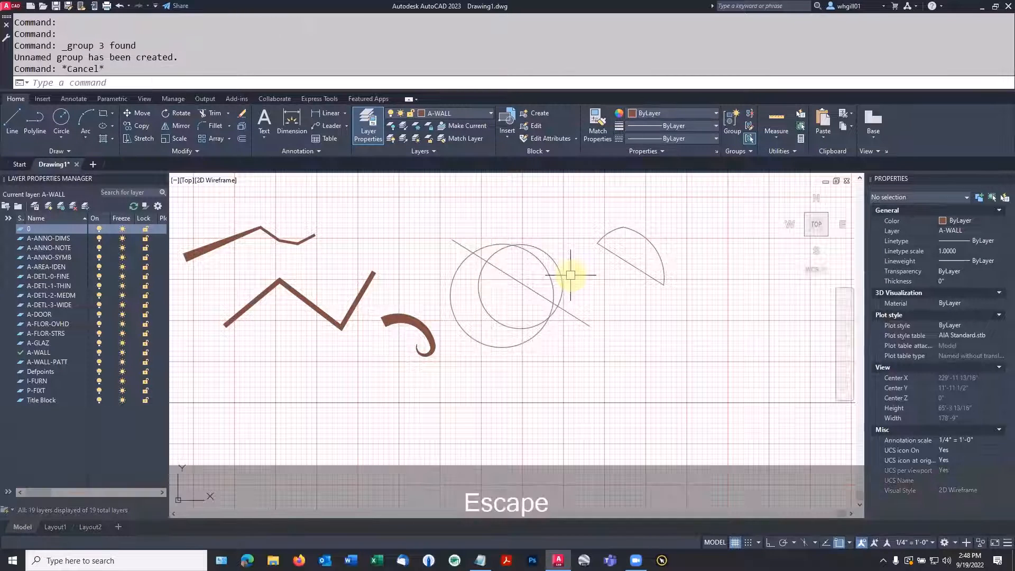
# Move the group of circles and line to the empty area below the boundary polyline
pyautogui.write('m')
pyautogui.press('space')
pyautogui.click(556, 290)
pyautogui.press('space')
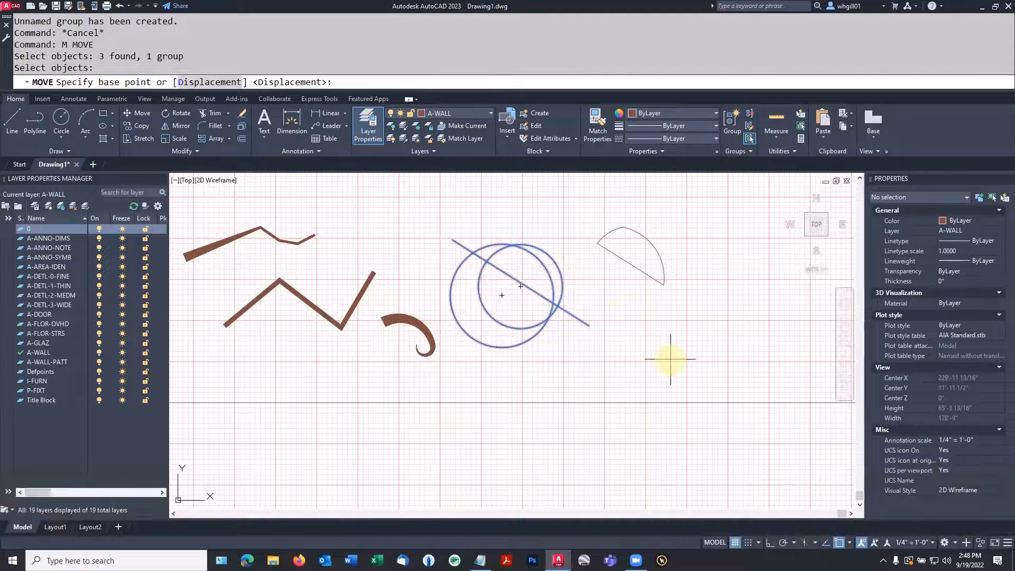
pyautogui.click(588, 326)
pyautogui.click(761, 412)
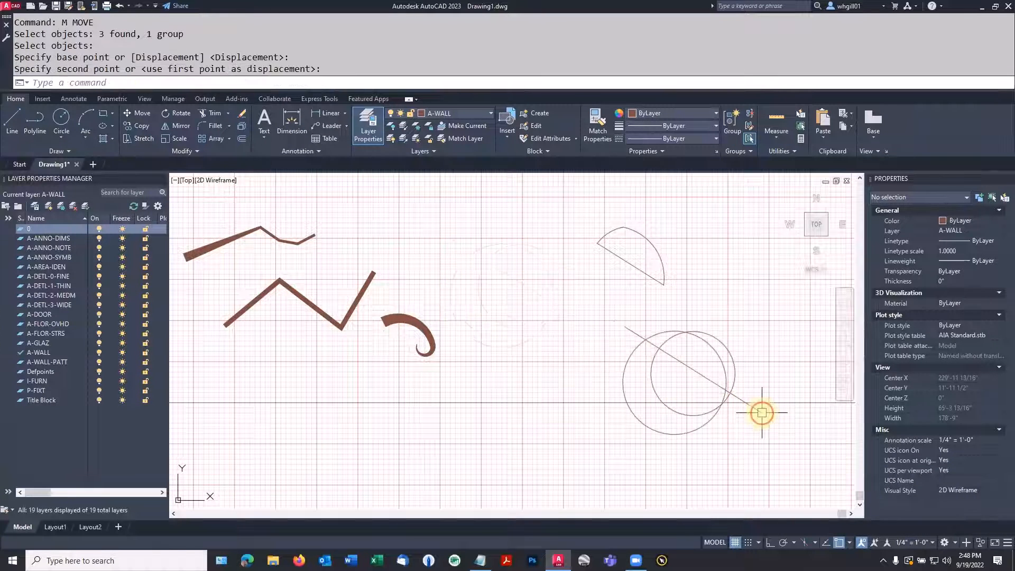
pyautogui.press('Escape')
# Copy the group twice, placing one copy to its left and another above that, near the tapered curl
pyautogui.write('o')
pyautogui.press('space')
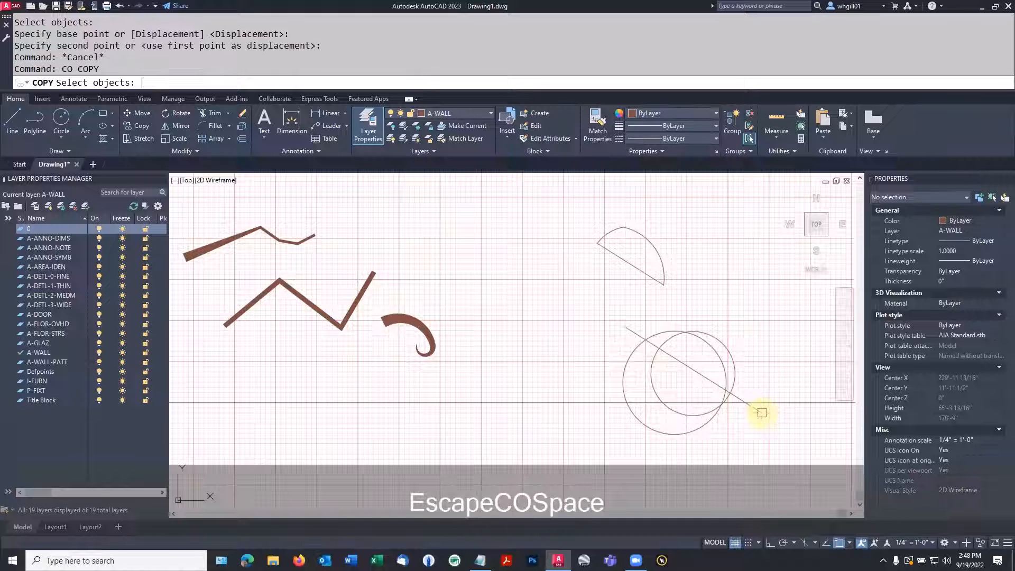
pyautogui.click(715, 409)
pyautogui.press('space')
pyautogui.click(713, 410)
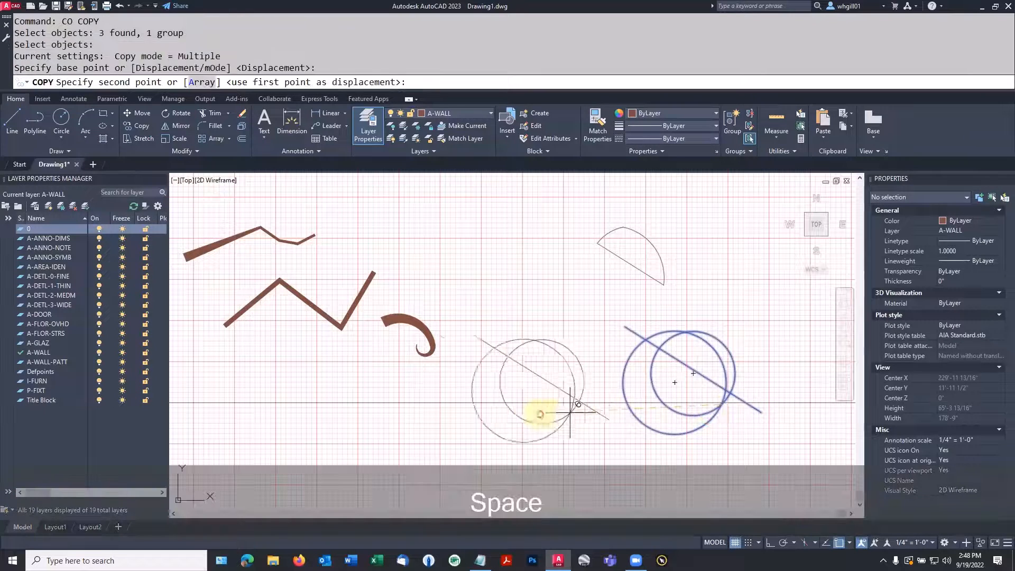
pyautogui.click(539, 415)
pyautogui.click(510, 273)
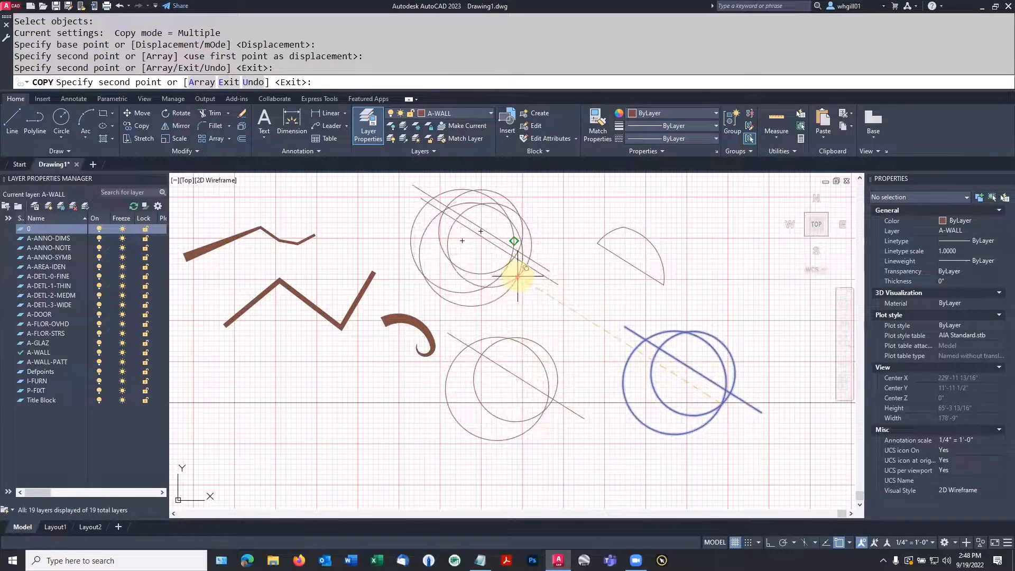
pyautogui.press('Escape')
pyautogui.press('Escape')
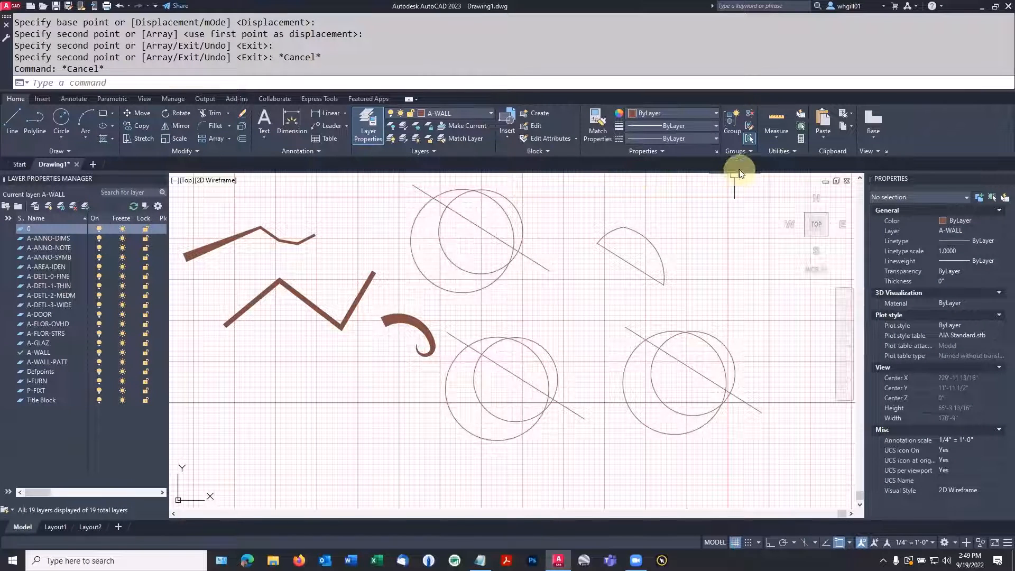
# Select the copied group beside the curl to examine how it is picked as one object, and clear the selection
pyautogui.click(748, 139)
pyautogui.click(526, 340)
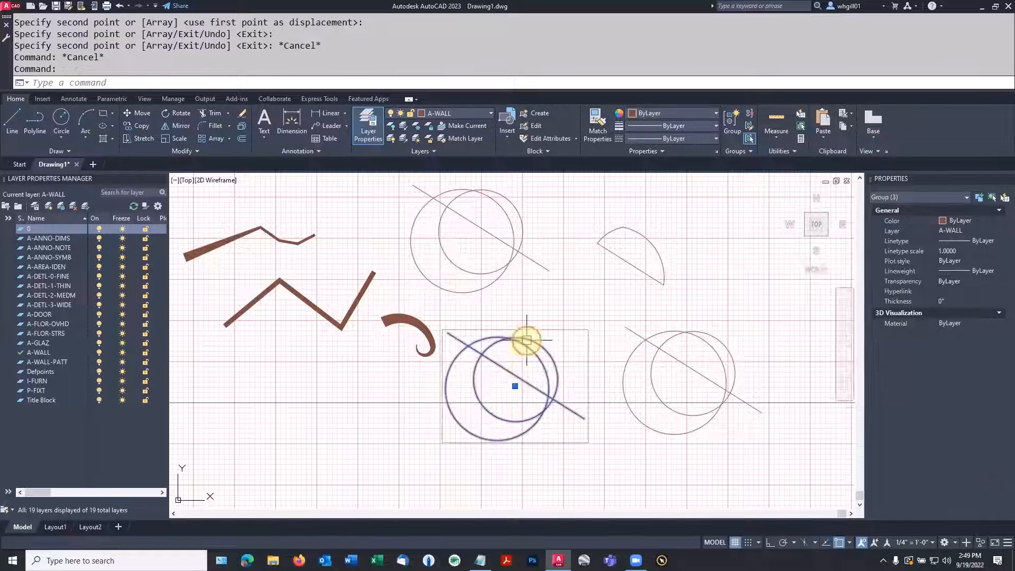
pyautogui.click(531, 334)
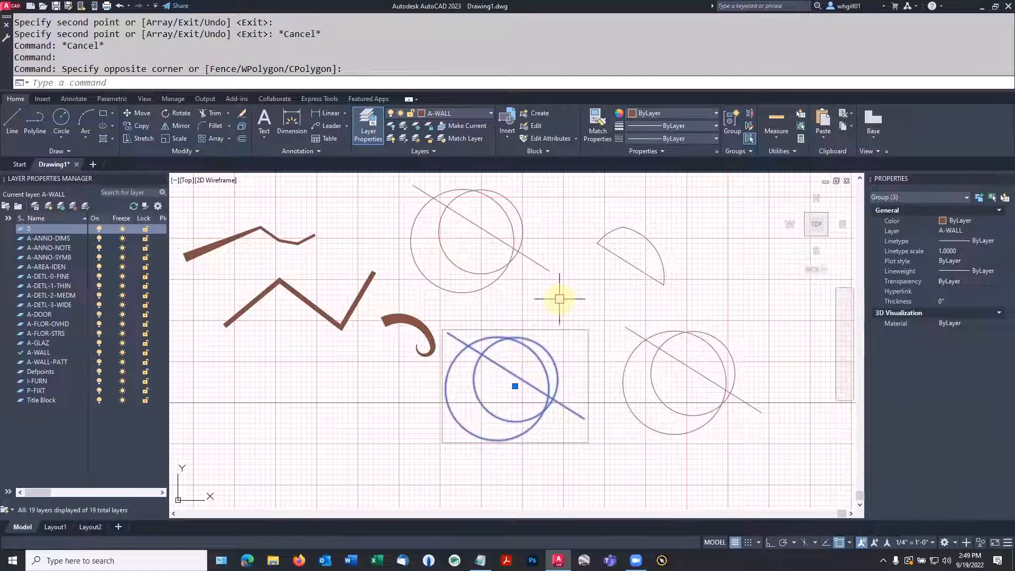
pyautogui.press('Escape')
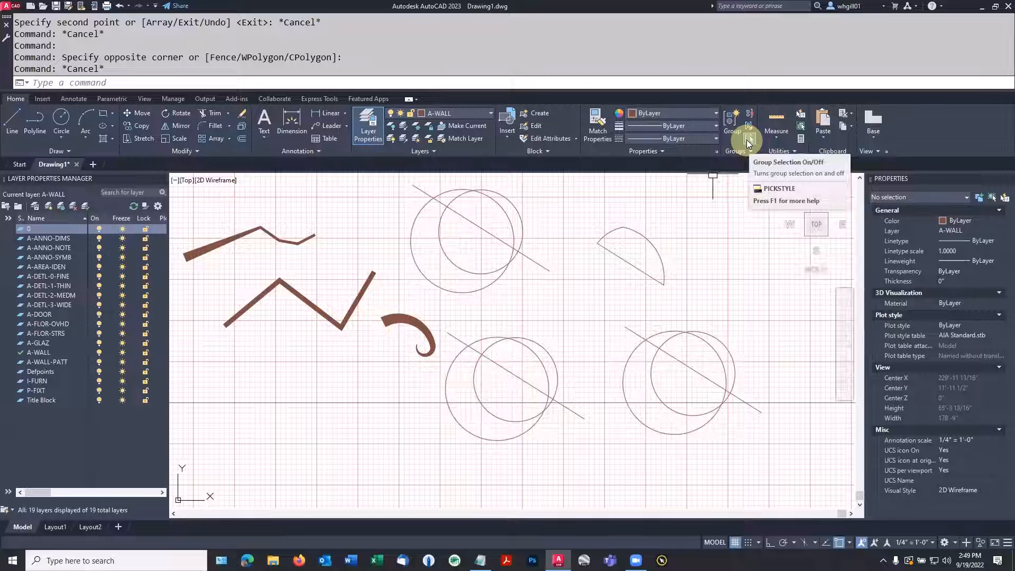
# Turn off group selection and move only the diagonal line of the lower copied group slightly downward
pyautogui.click(749, 139)
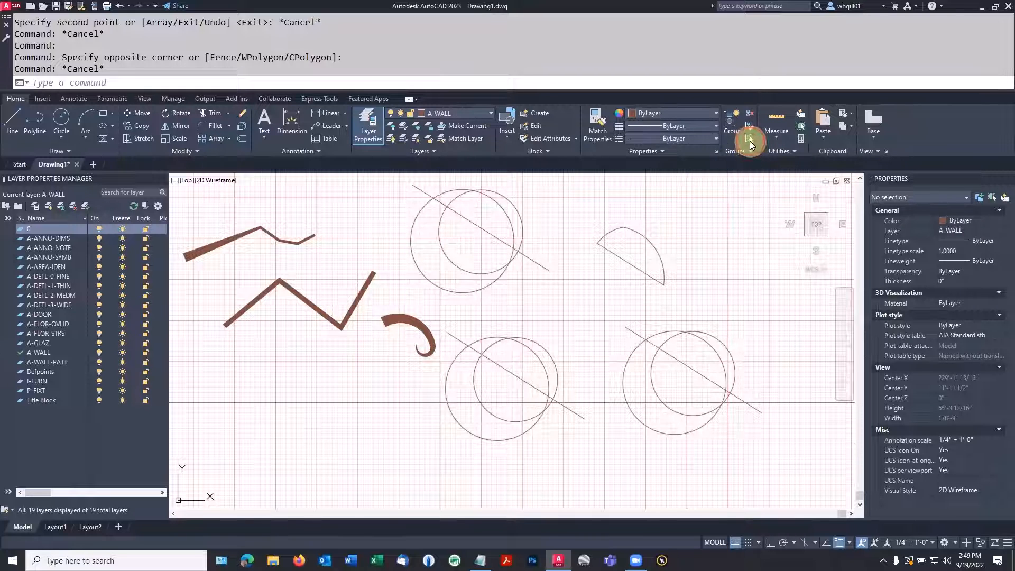
pyautogui.click(749, 139)
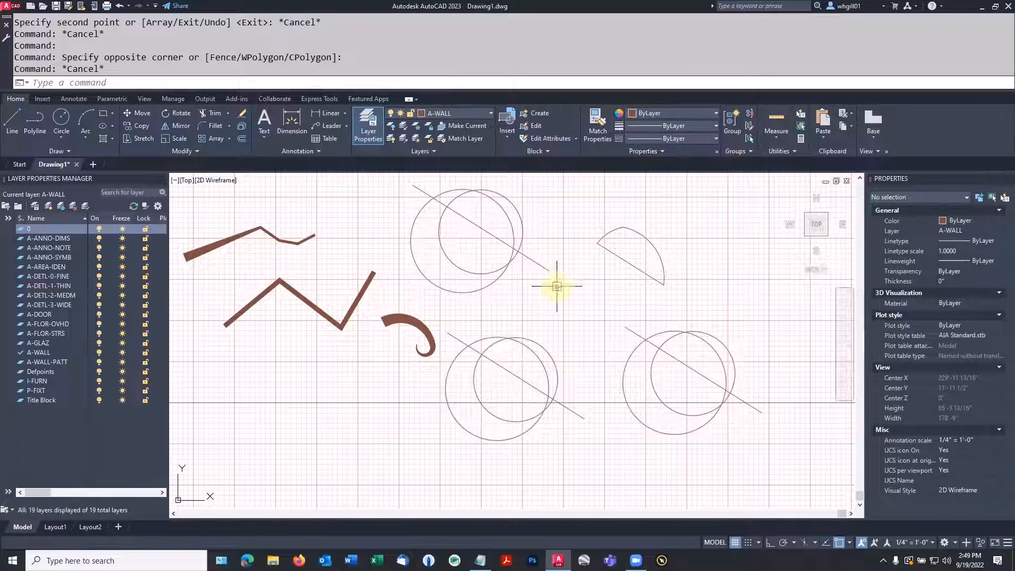
pyautogui.write('m')
pyautogui.press('space')
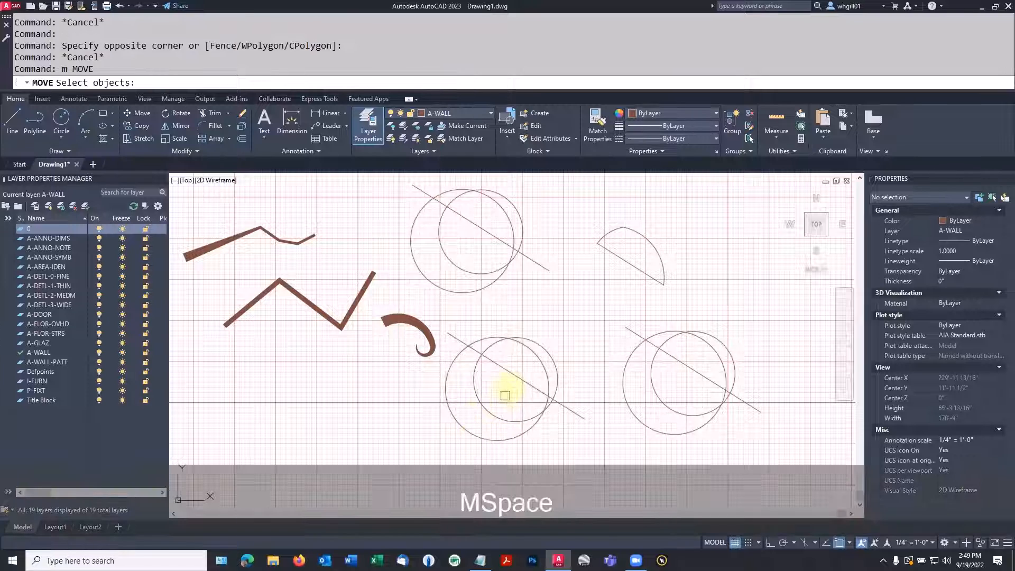
pyautogui.click(516, 375)
pyautogui.press('space')
pyautogui.click(514, 390)
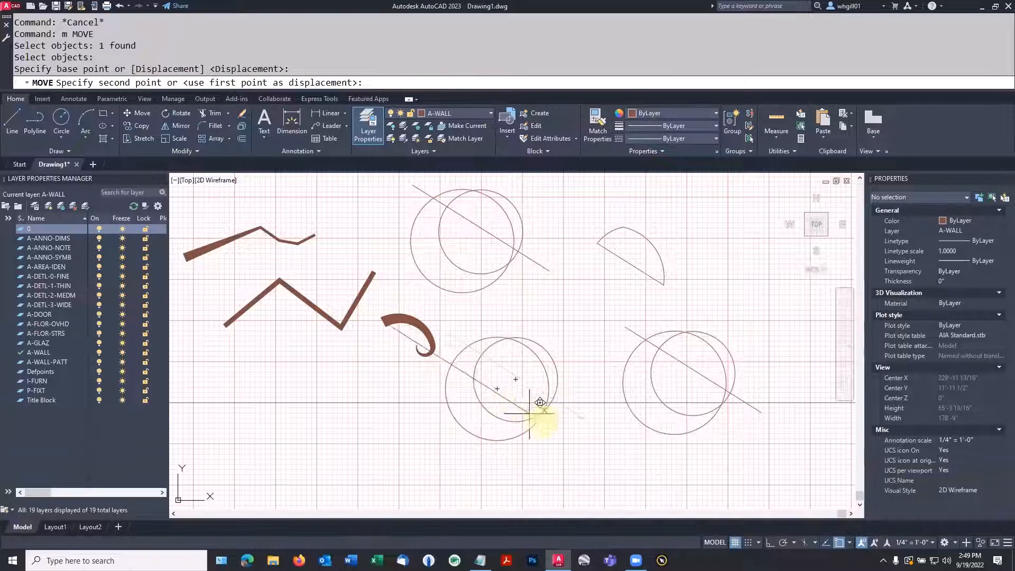
pyautogui.click(584, 449)
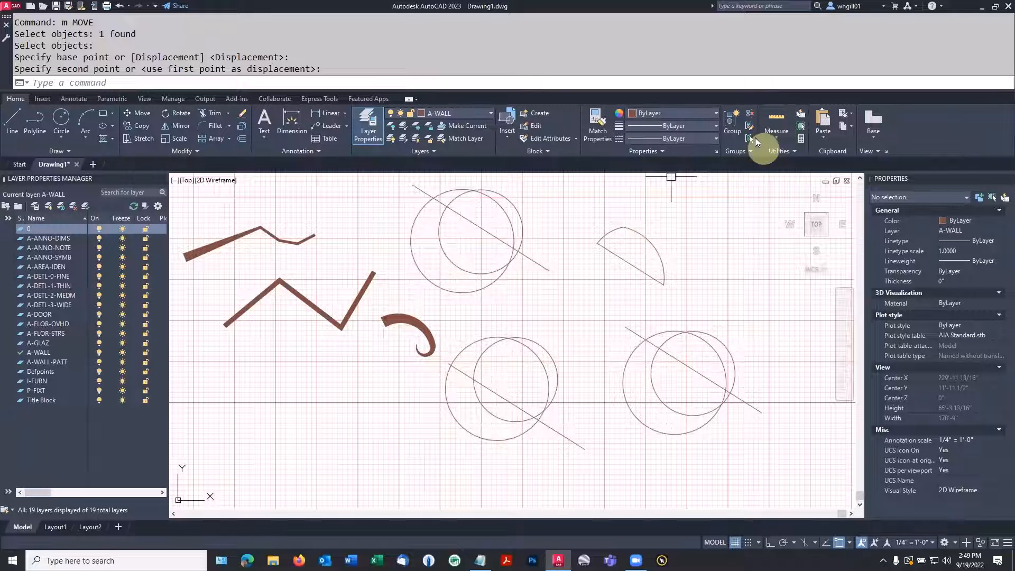
# Turn group selection back on and move the whole lower copied group slightly to the right
pyautogui.click(750, 138)
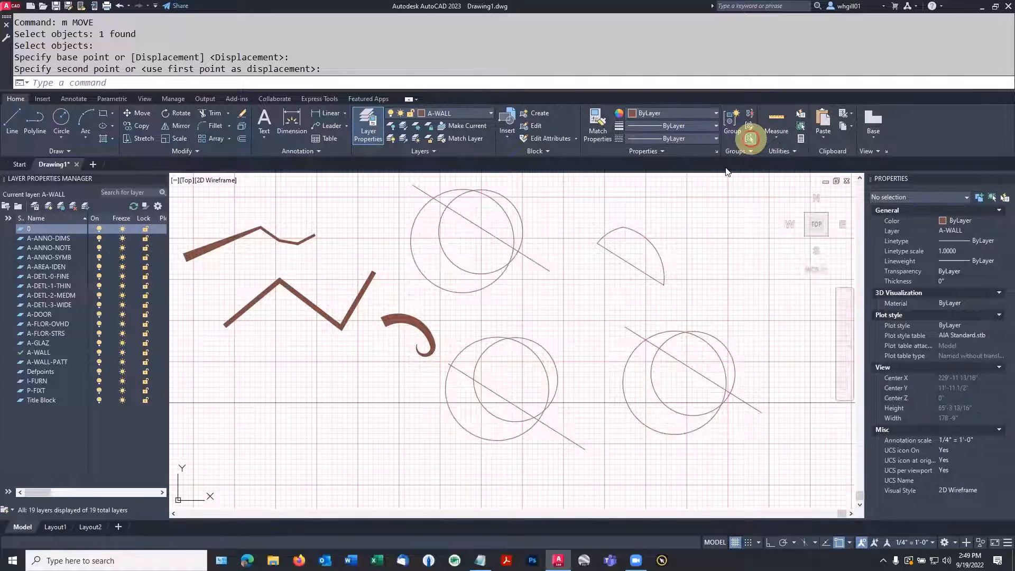
pyautogui.write('m')
pyautogui.press('space')
pyautogui.click(521, 339)
pyautogui.press('space')
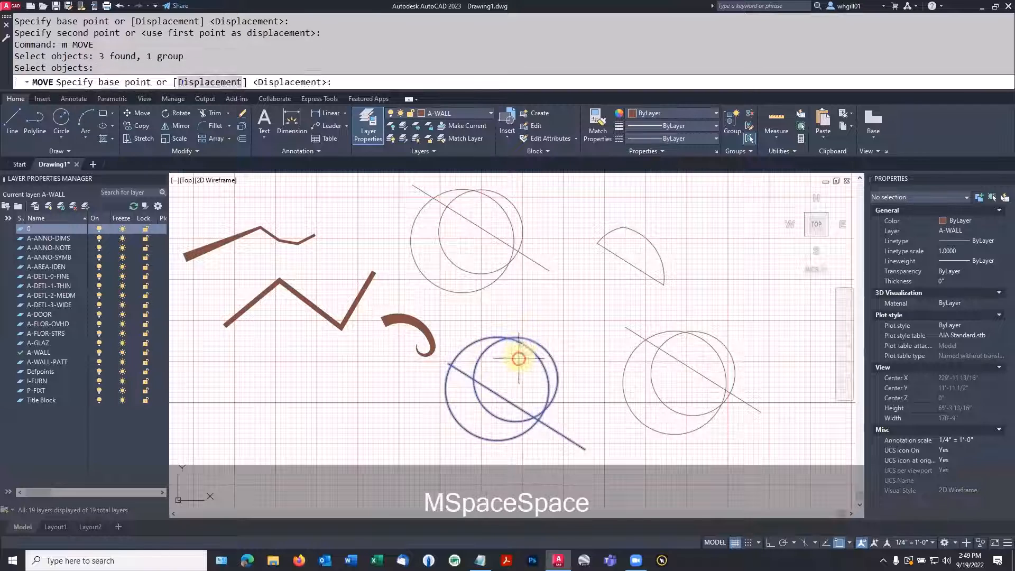
pyautogui.click(527, 329)
pyautogui.click(507, 338)
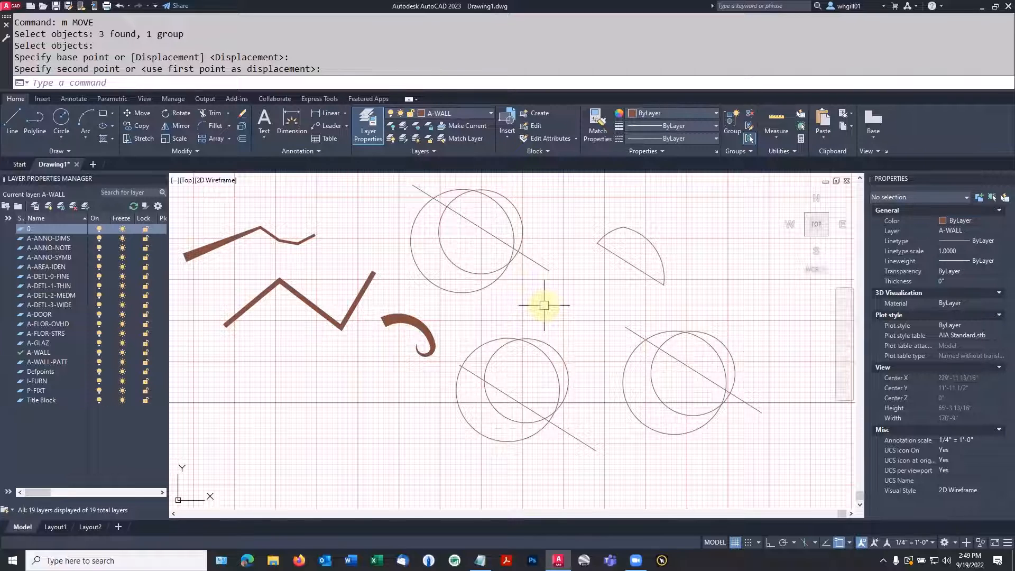
# Draw a rectangle in the empty area to the right of the boundary polyline
pyautogui.scroll(-2, 634, 282)
pyautogui.moveTo(634, 282); pyautogui.dragTo(478, 344, button='middle')
pyautogui.scroll(2, 560, 318)
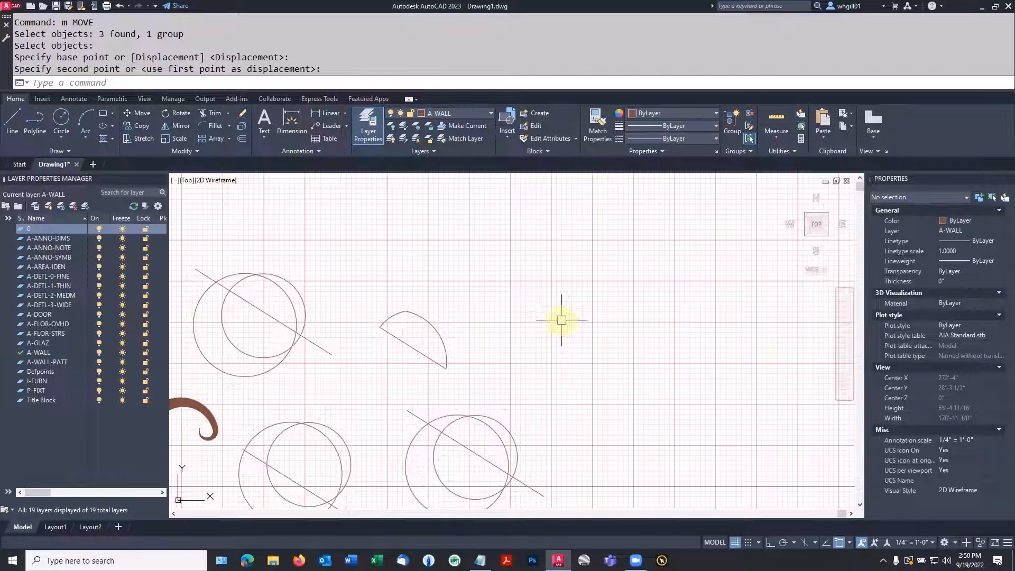
pyautogui.write('REC')
pyautogui.press('space')
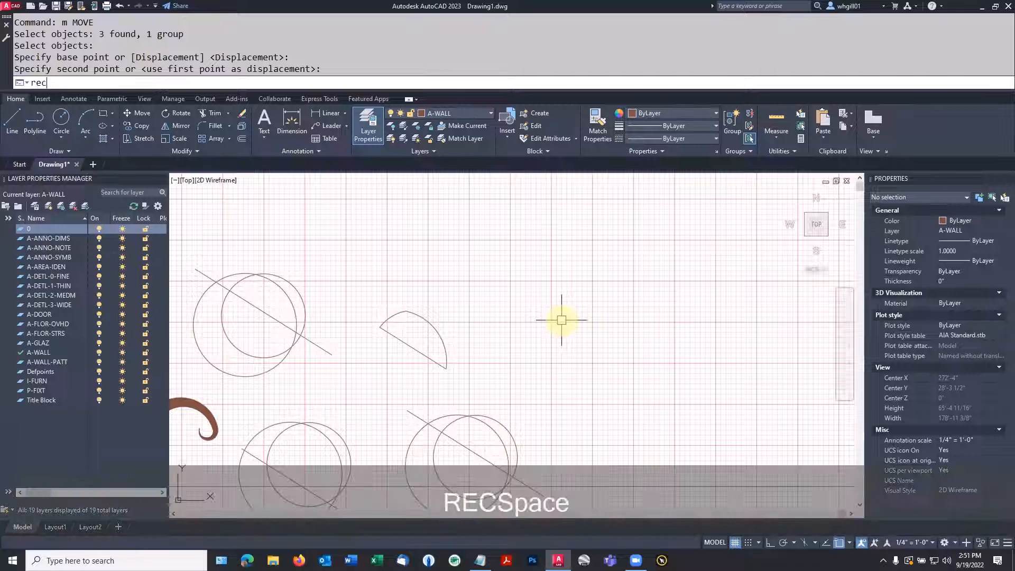
pyautogui.click(561, 320)
# Draw a smaller rectangle inside the first rectangle, near its centre
pyautogui.press('space')
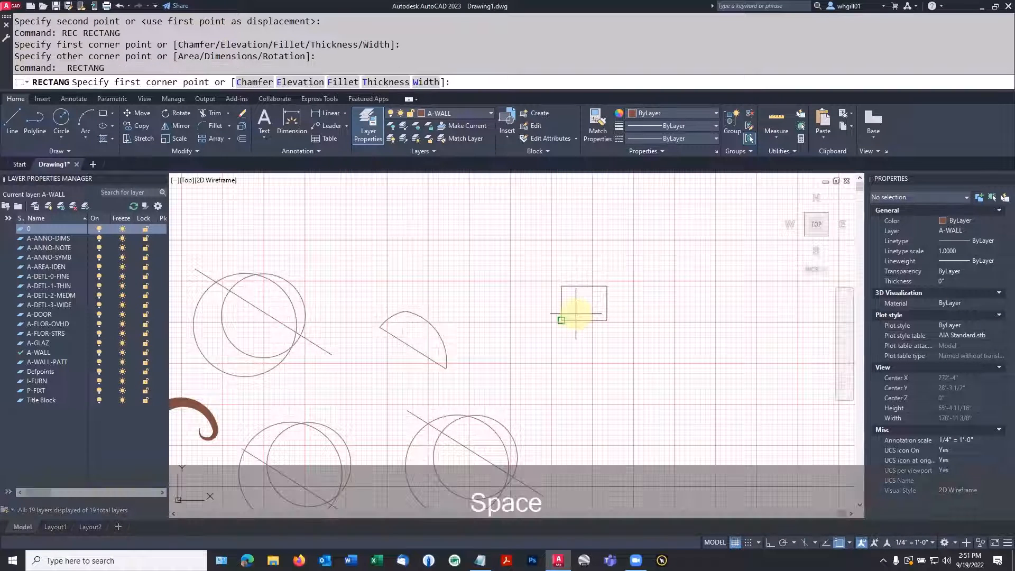
pyautogui.scroll(5, 578, 307)
pyautogui.click(566, 319)
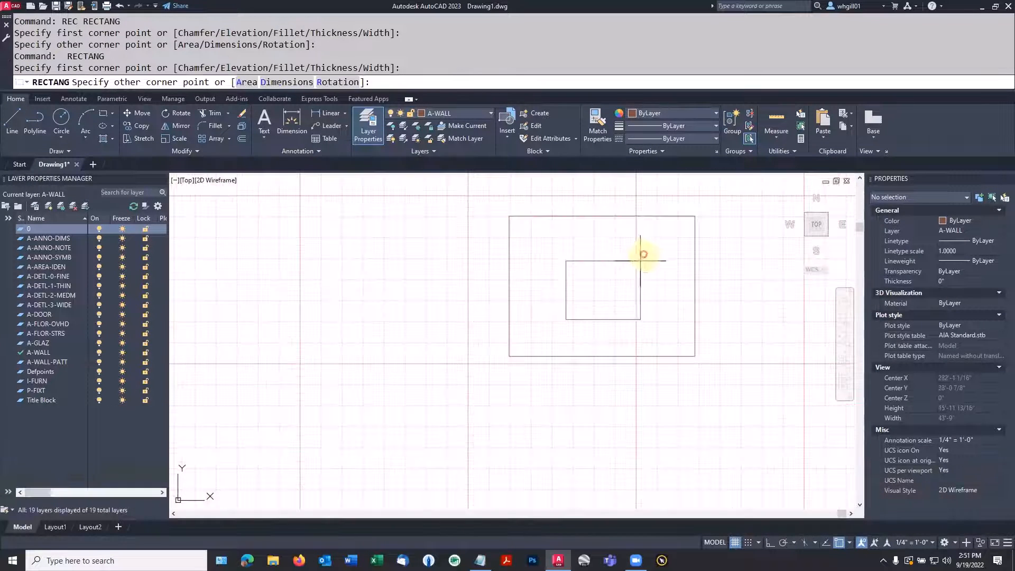
pyautogui.click(640, 251)
pyautogui.press('space')
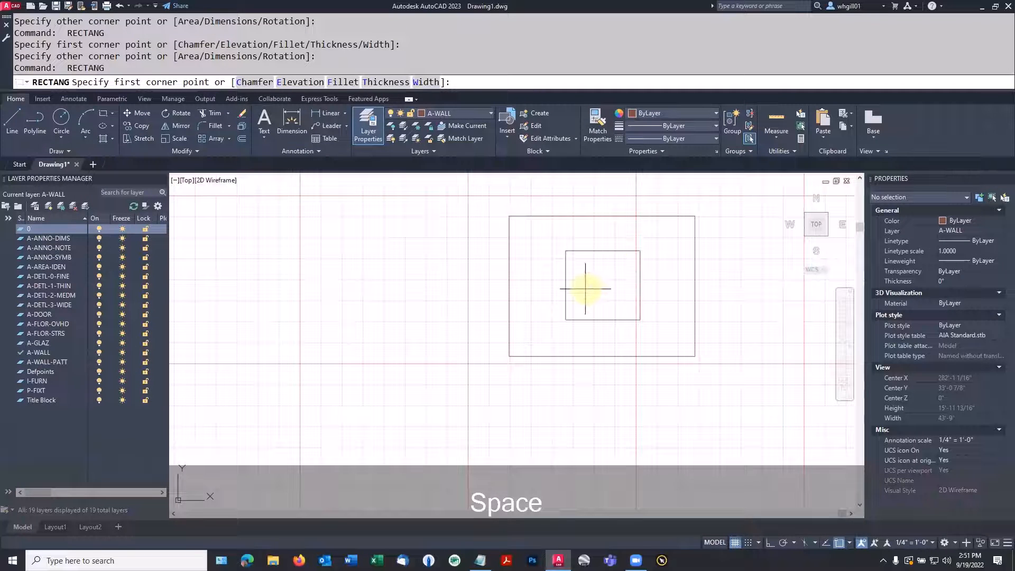
pyautogui.write('c')
pyautogui.press('space')
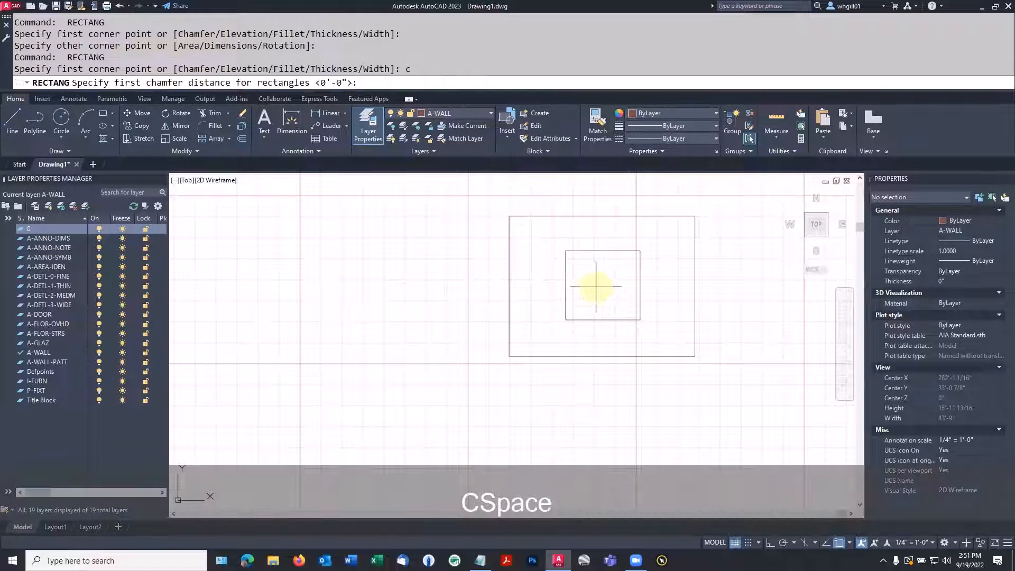
pyautogui.click(597, 287)
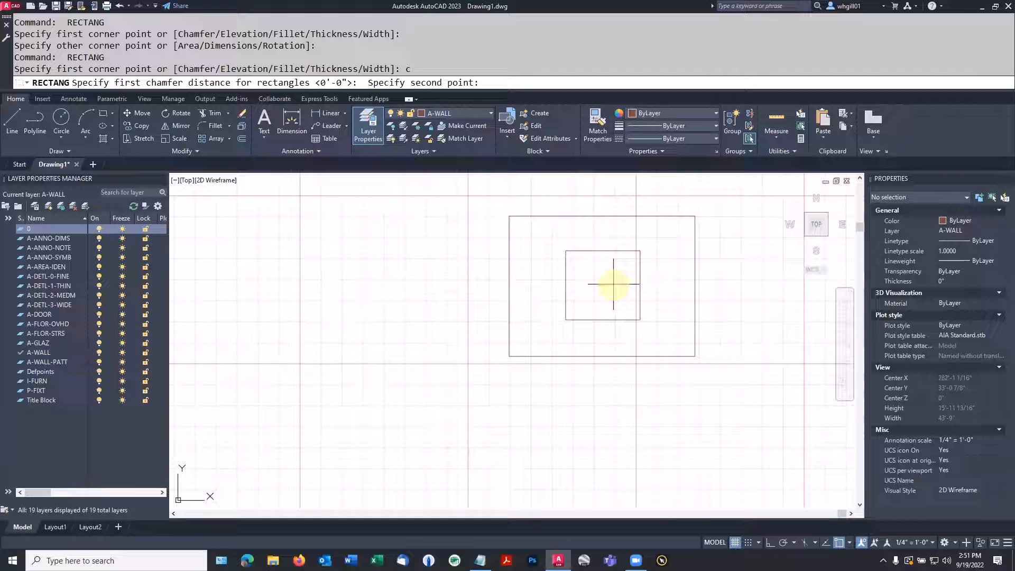
pyautogui.press('Escape')
pyautogui.press('Escape')
# Draw a circle of about 9" radius inside the smaller rectangle, near its centre
pyautogui.write('c')
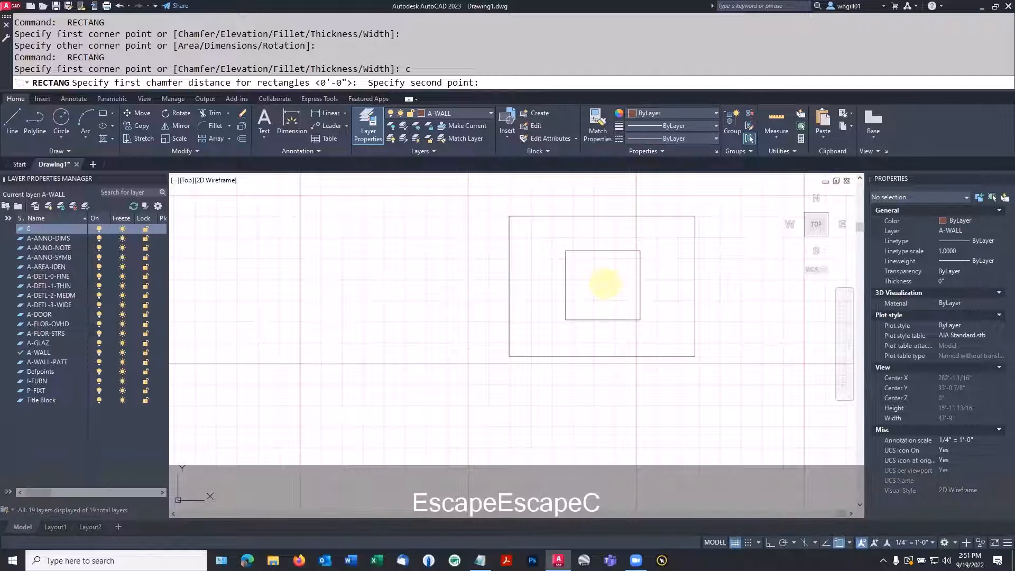
pyautogui.press('space')
pyautogui.click(600, 284)
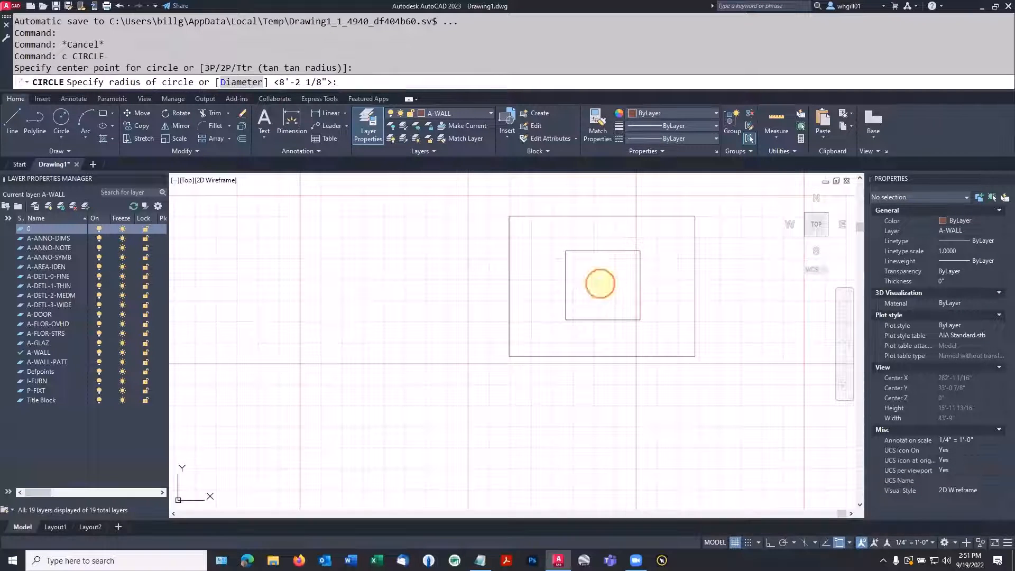
pyautogui.click(615, 281)
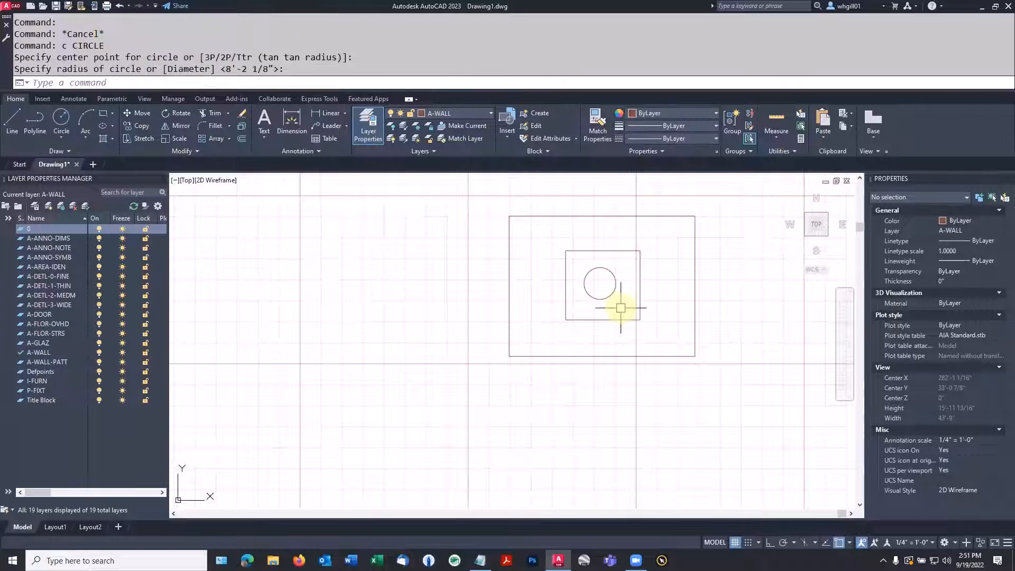
pyautogui.scroll(-2, 620, 308)
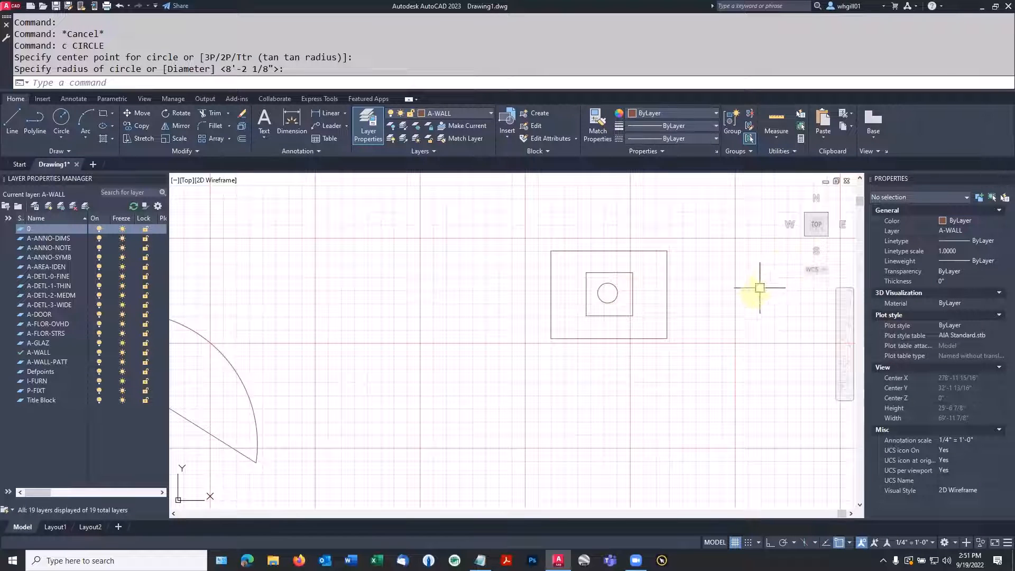
# Change the layer of both nested rectangles to 0
pyautogui.moveTo(699, 358); pyautogui.dragTo(596, 211)
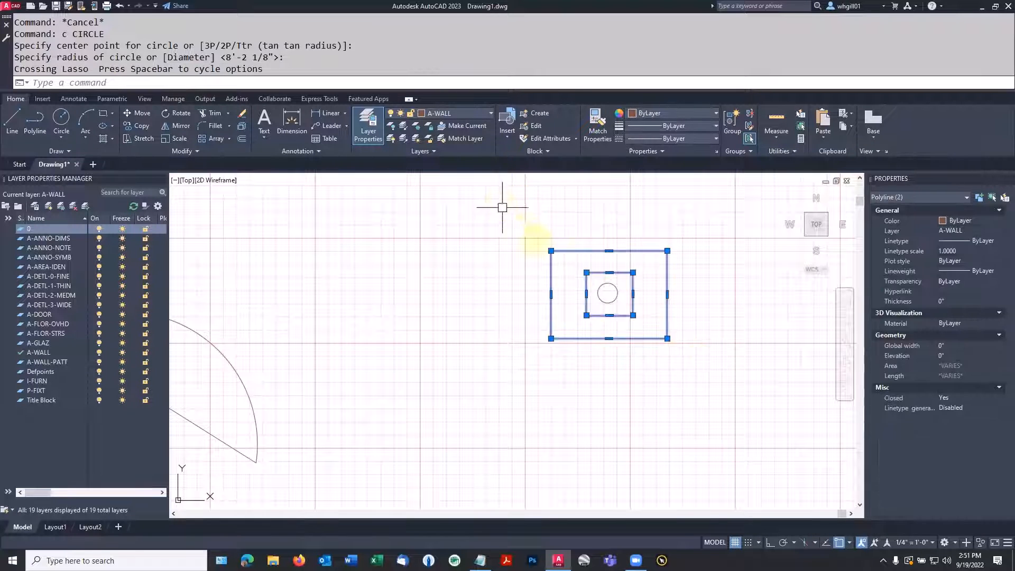
pyautogui.click(993, 234)
pyautogui.click(999, 232)
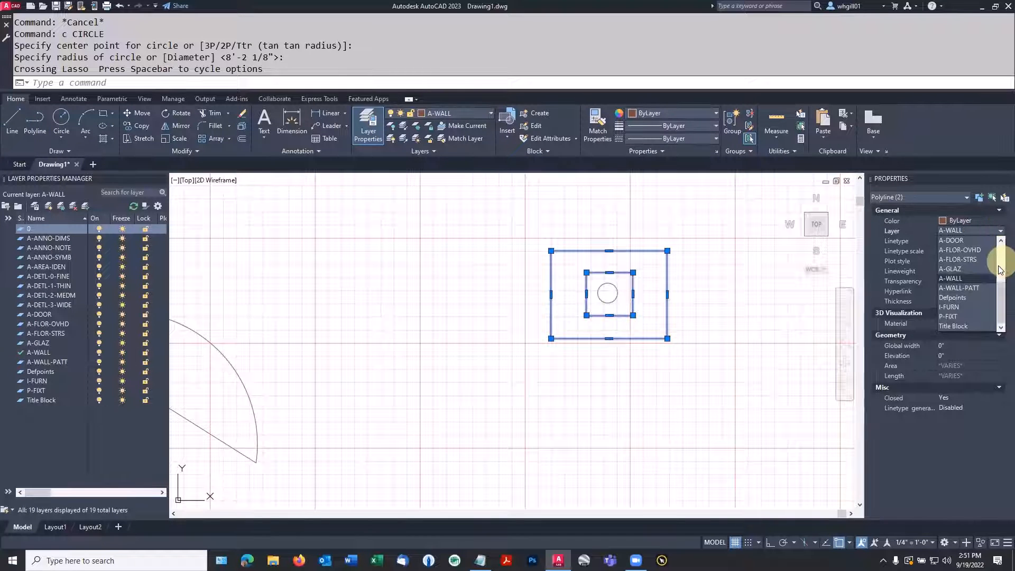
pyautogui.moveTo(1000, 297); pyautogui.dragTo(999, 248)
pyautogui.click(956, 242)
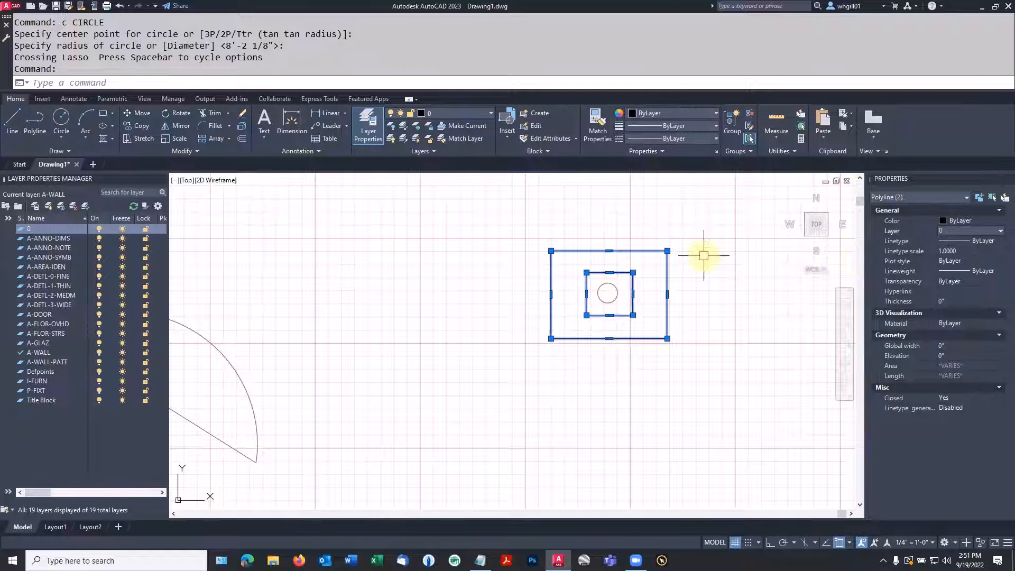
pyautogui.press('Escape')
# Change the layer of the circle inside the smaller rectangle to 0
pyautogui.click(607, 302)
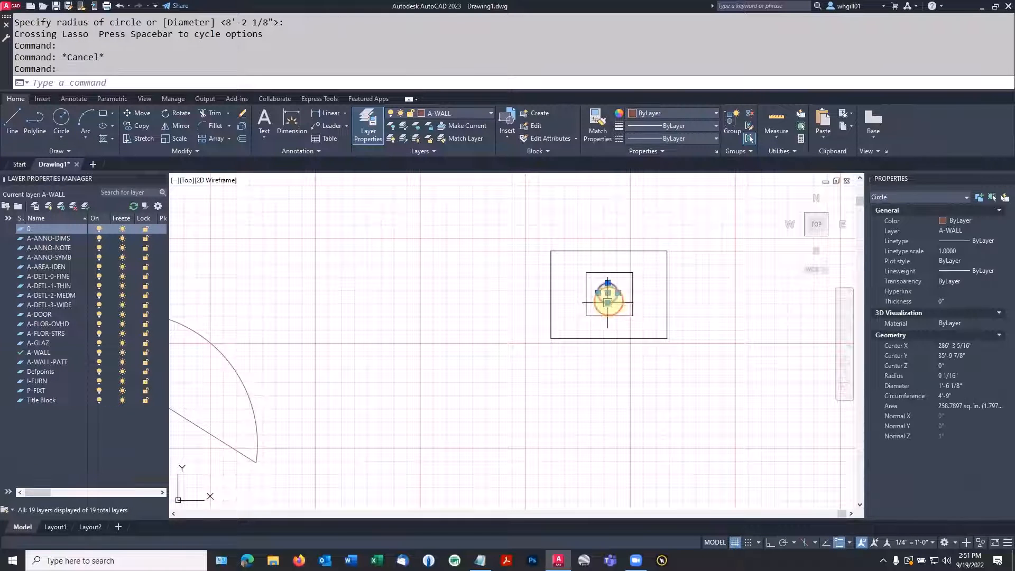
pyautogui.click(965, 221)
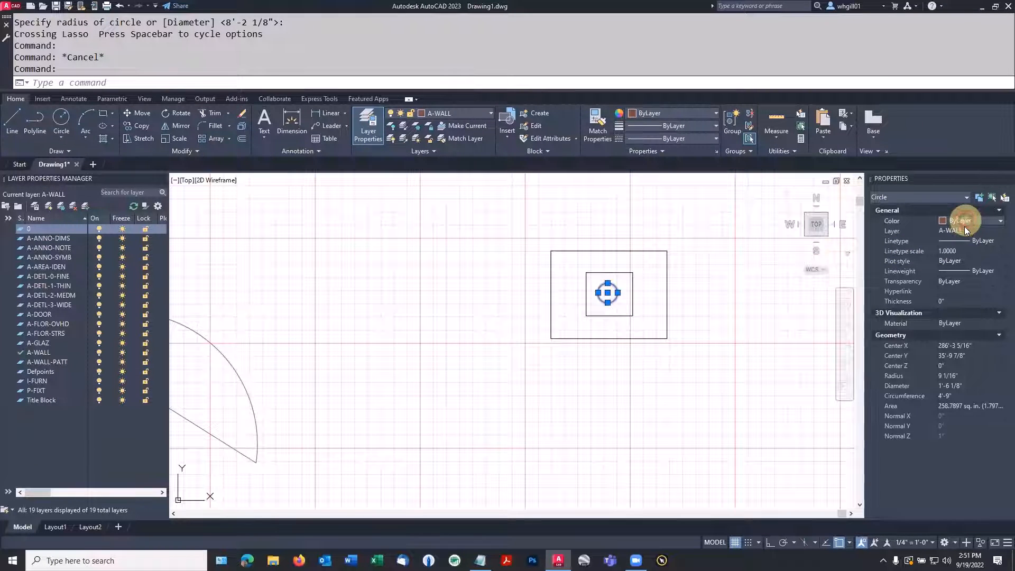
pyautogui.click(962, 229)
pyautogui.click(1000, 230)
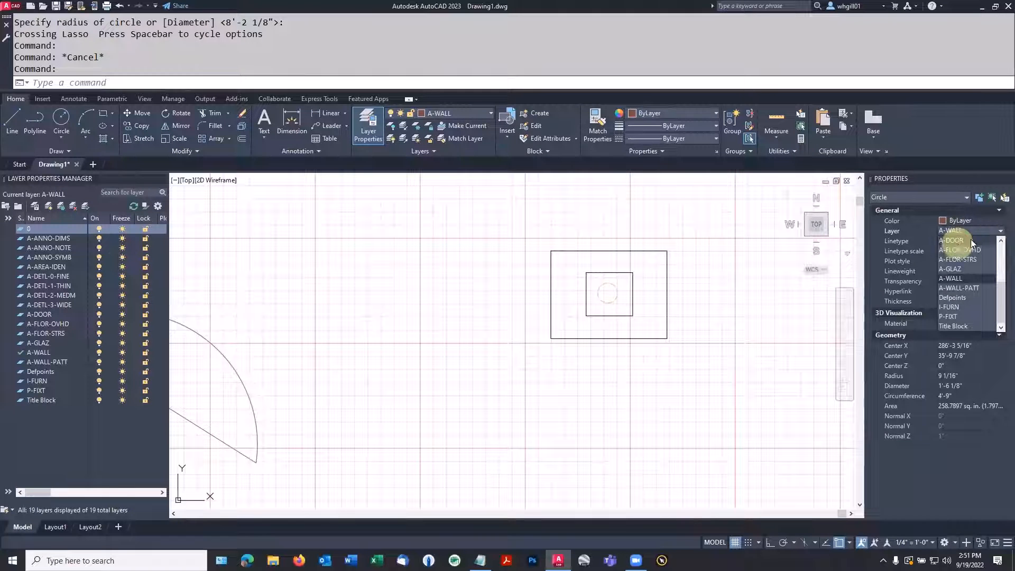
pyautogui.scroll(3, 964, 243)
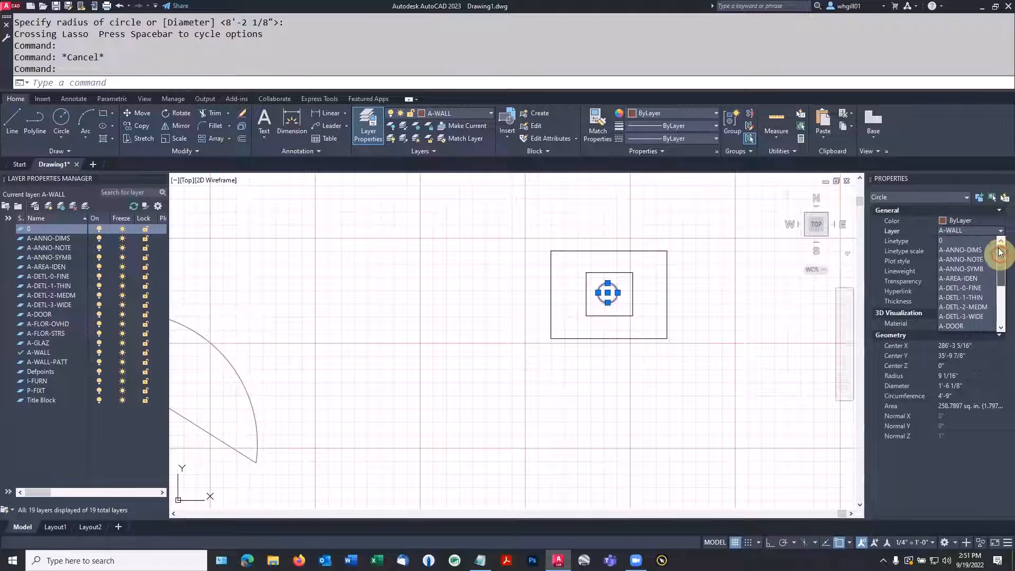
pyautogui.click(951, 241)
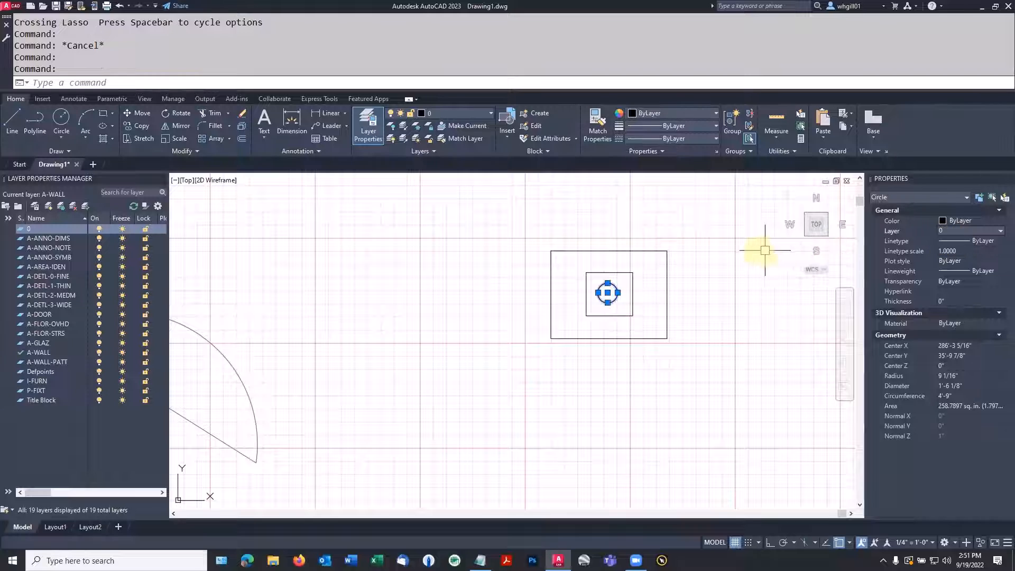
pyautogui.press('Escape')
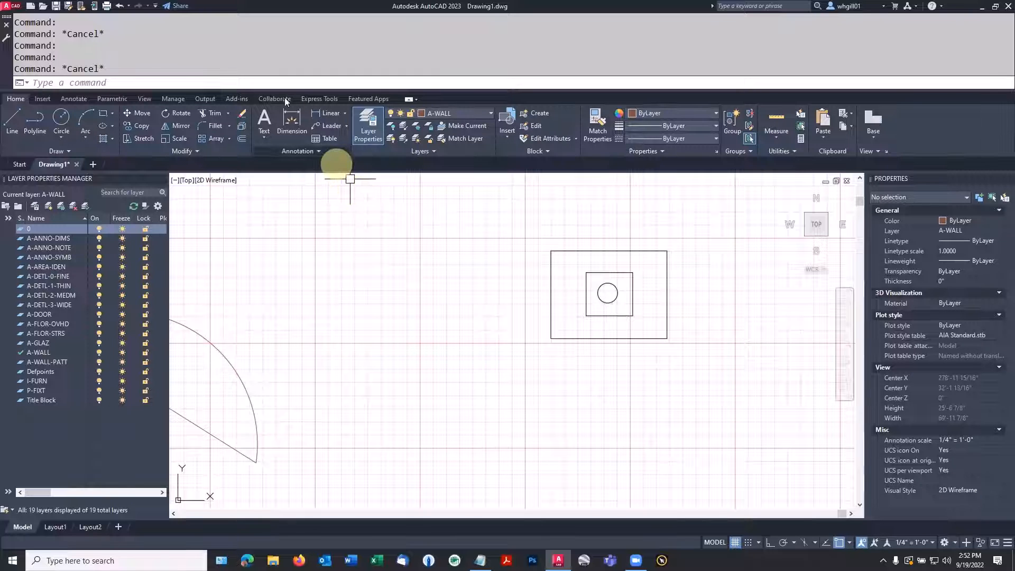
# Start a new block definition with the BLOCK command and name it planter
pyautogui.click(290, 82)
pyautogui.write('bl')
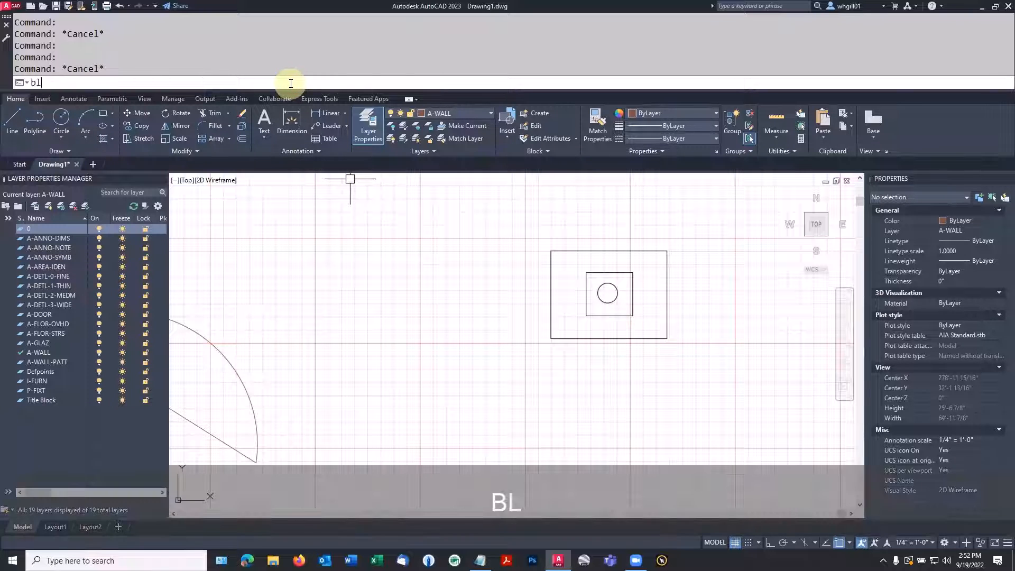
pyautogui.write('ock')
pyautogui.press('Return')
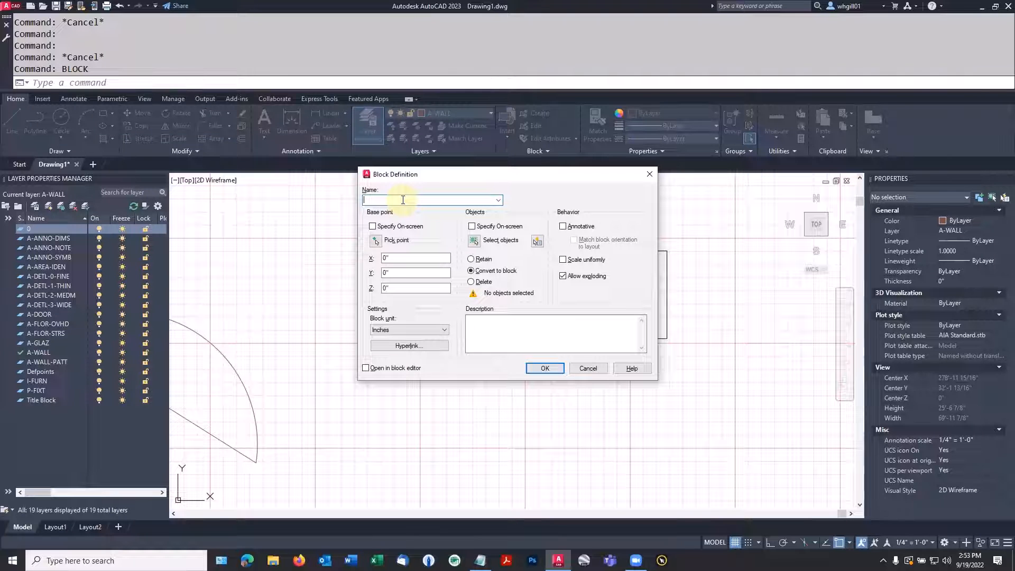
pyautogui.write('planter')
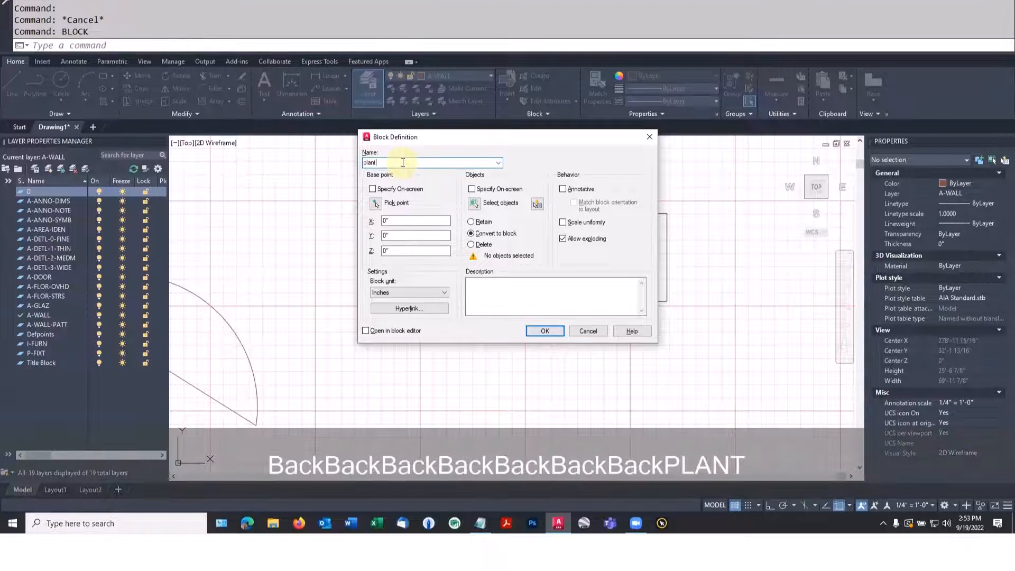
pyautogui.press('Return')
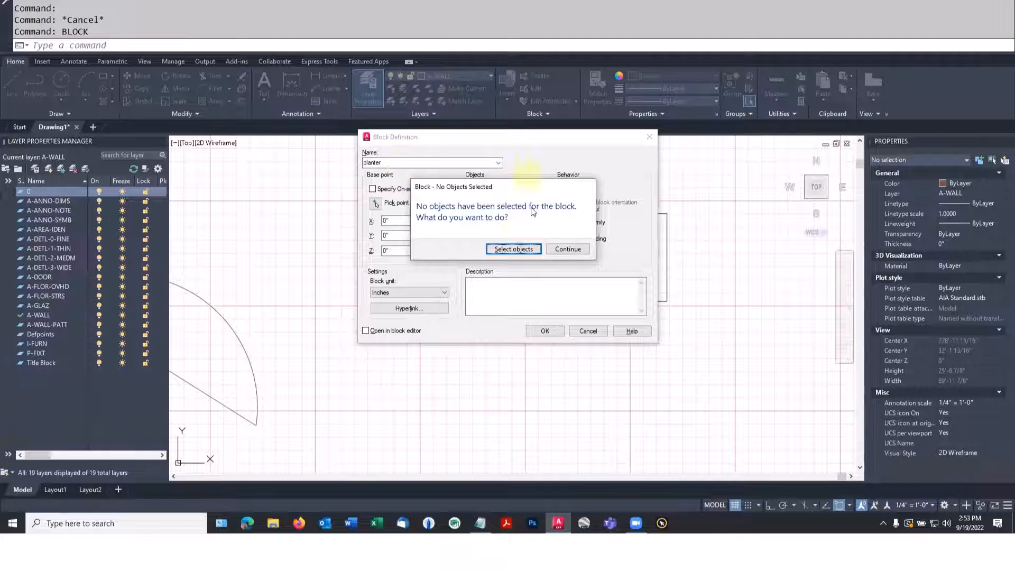
# Select the two nested rectangles and the circle as the objects of the planter block
pyautogui.click(501, 248)
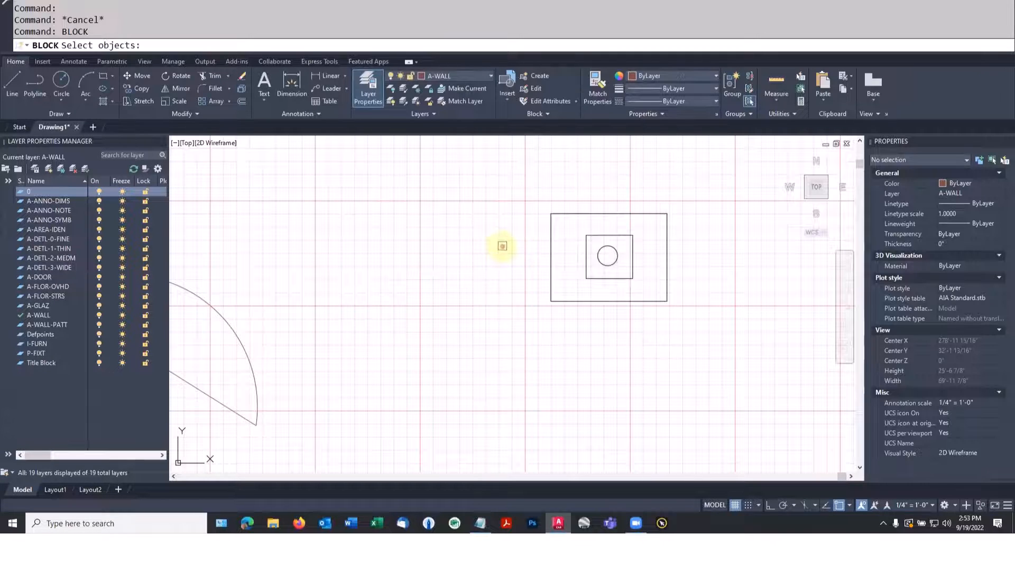
pyautogui.click(526, 187)
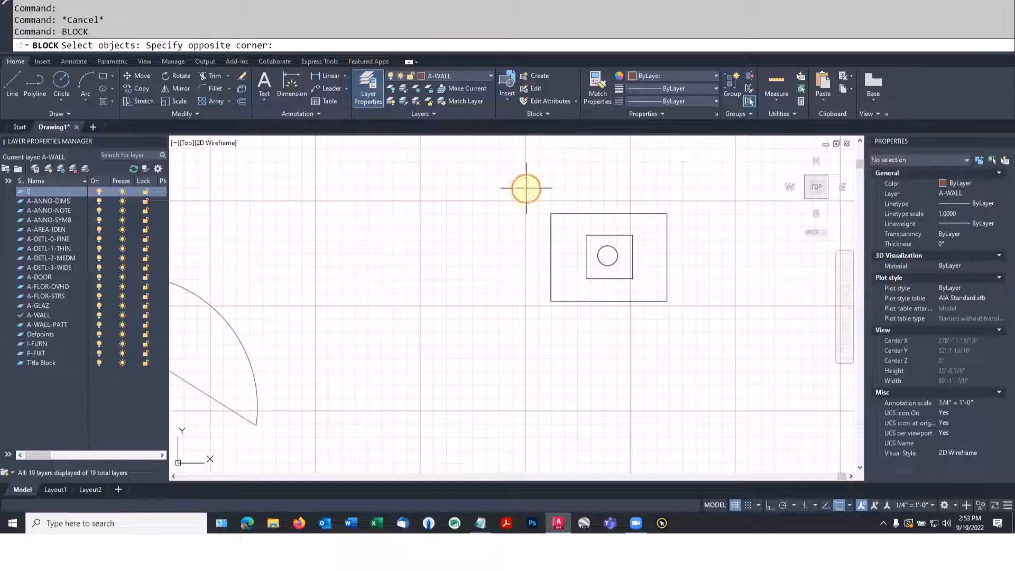
pyautogui.click(706, 350)
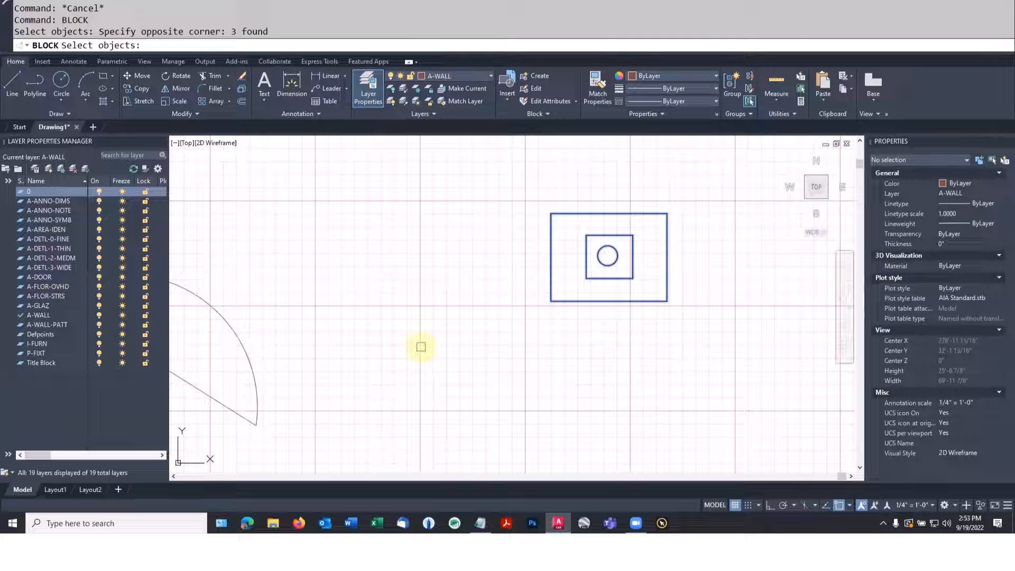
pyautogui.press('Return')
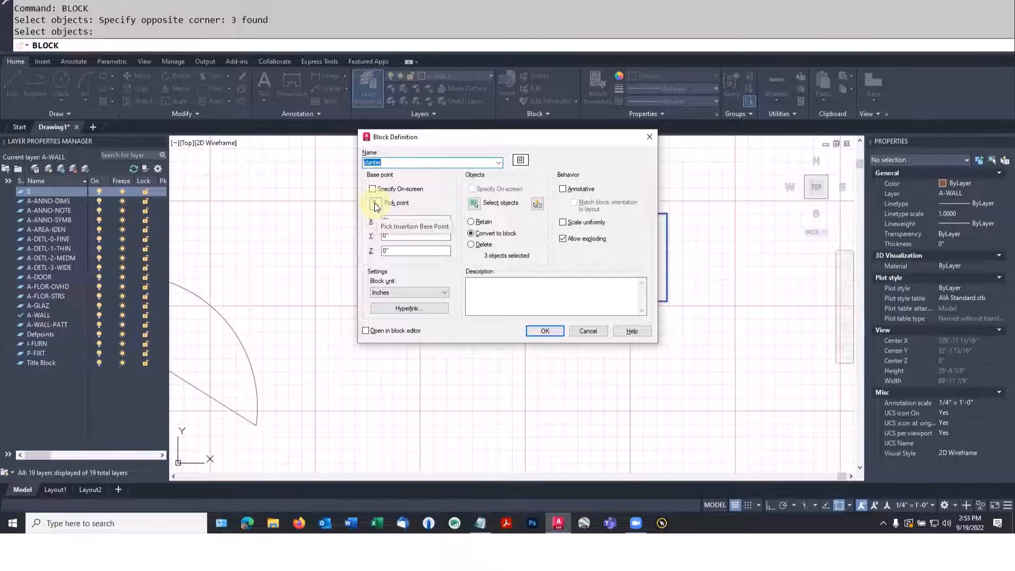
# Create the planter block with its insertion base point at the circle's centre, and check the block's properties
pyautogui.click(376, 204)
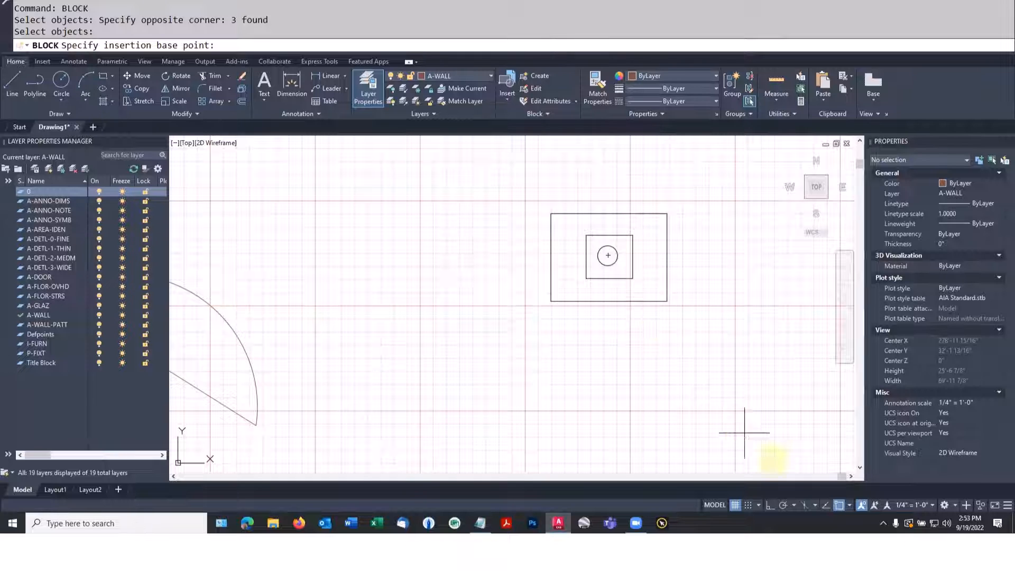
pyautogui.click(849, 505)
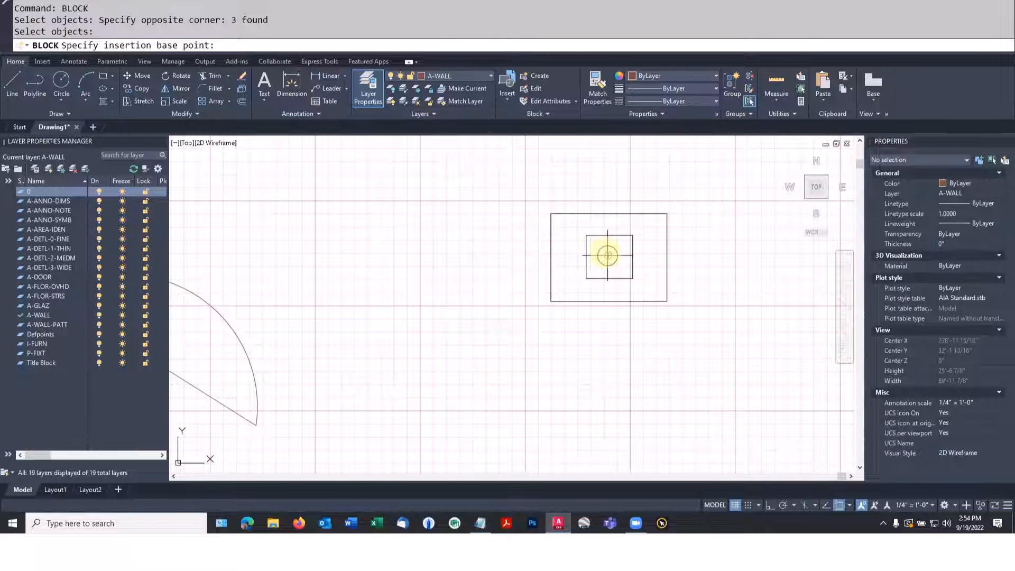
pyautogui.click(608, 255)
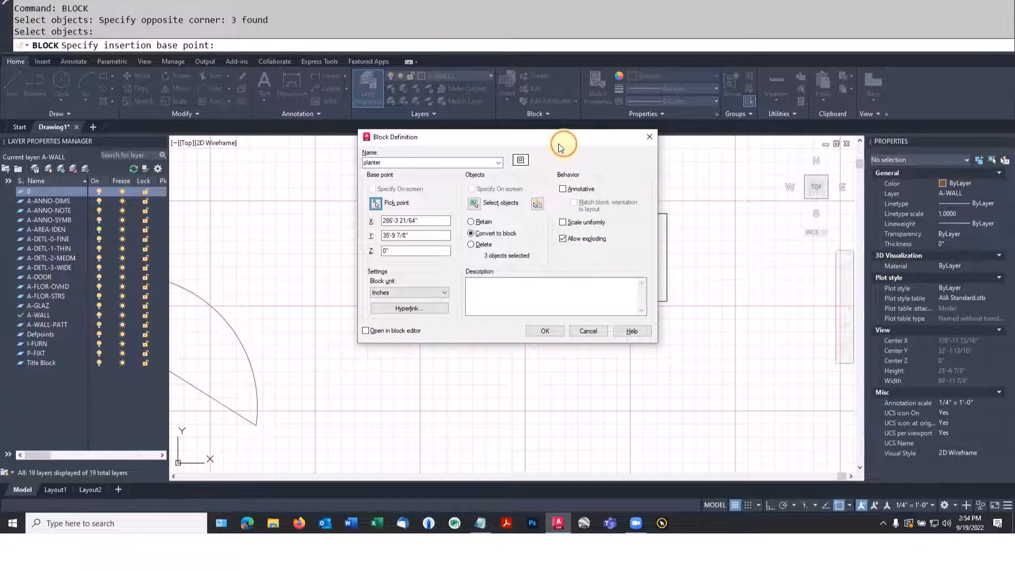
pyautogui.moveTo(561, 137); pyautogui.dragTo(359, 136)
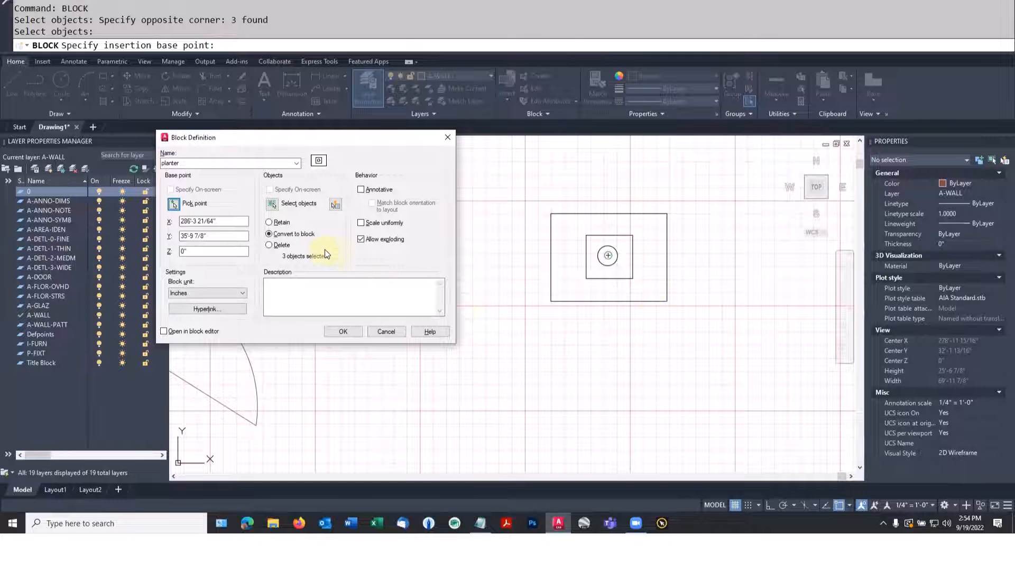
pyautogui.click(344, 330)
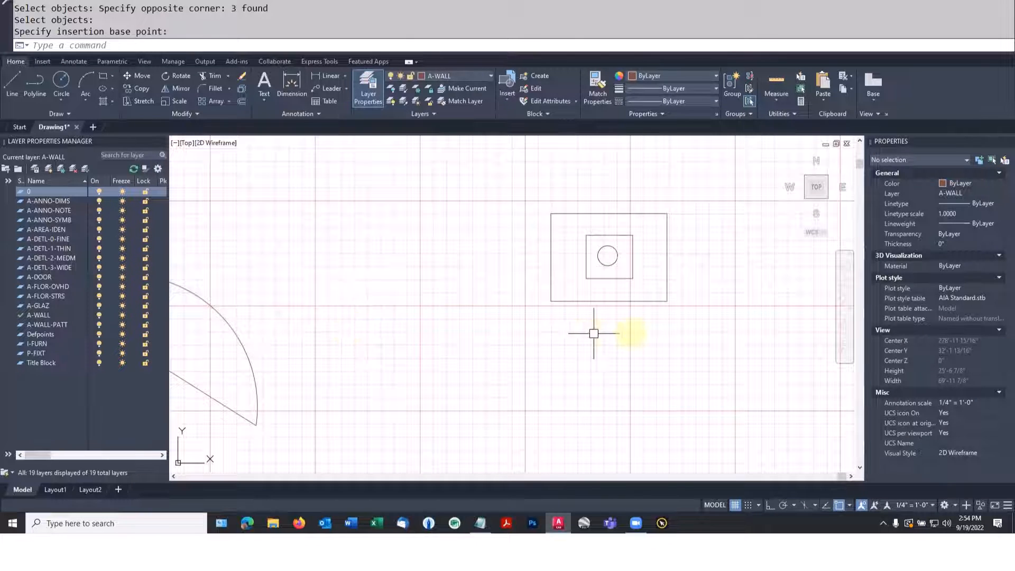
pyautogui.click(620, 300)
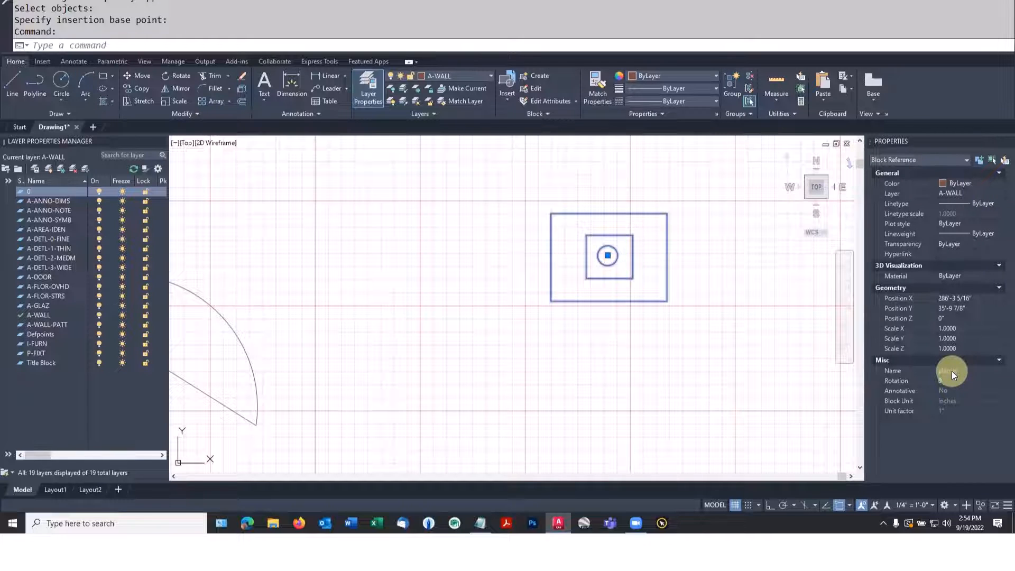
pyautogui.press('Escape')
# Copy the planter block into the empty area directly to its right
pyautogui.scroll(-2, 774, 328)
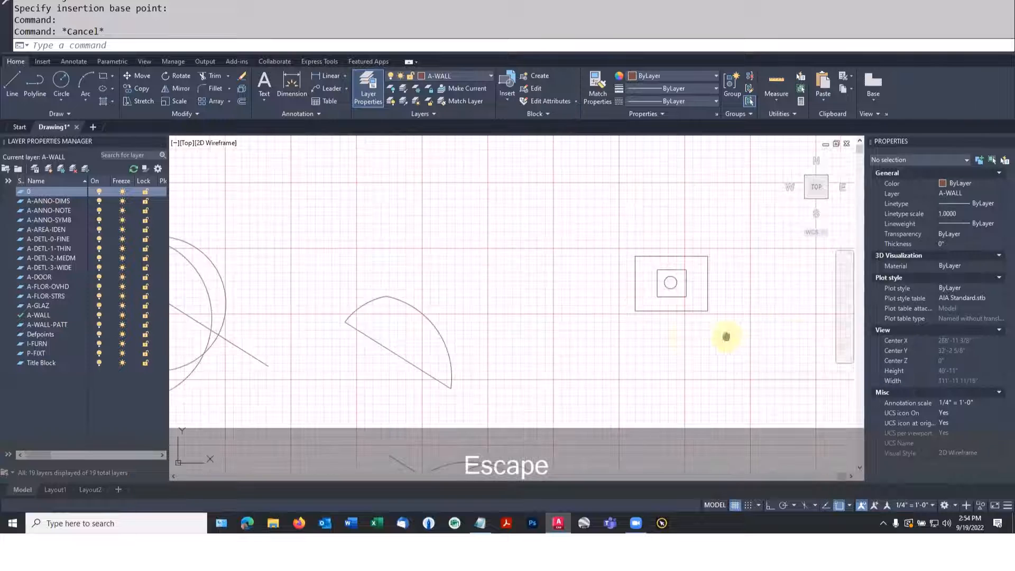
pyautogui.moveTo(725, 335); pyautogui.dragTo(503, 351, button='middle')
pyautogui.scroll(2, 503, 351)
pyautogui.write('co')
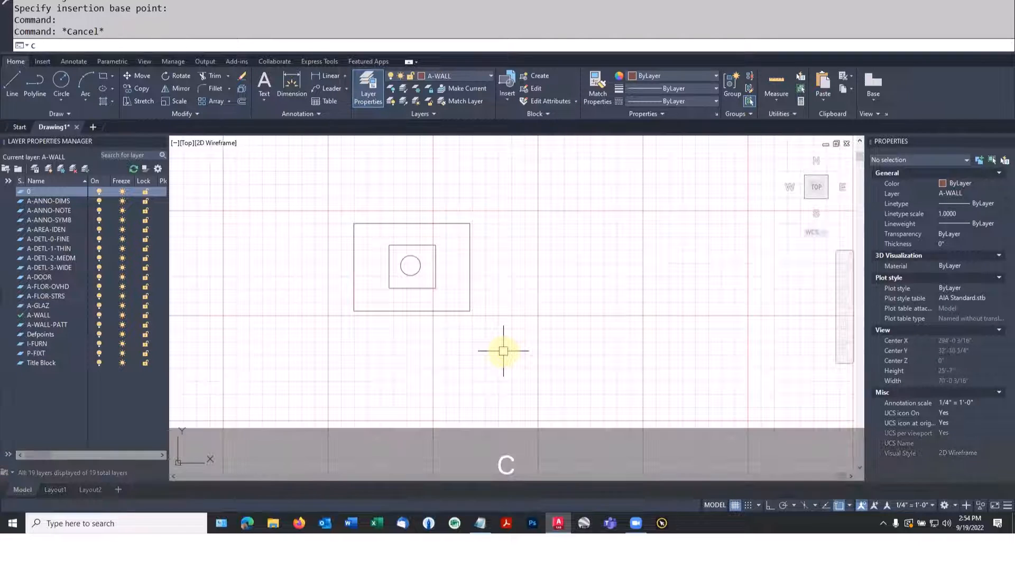
pyautogui.press('space')
pyautogui.click(461, 304)
pyautogui.click(460, 316)
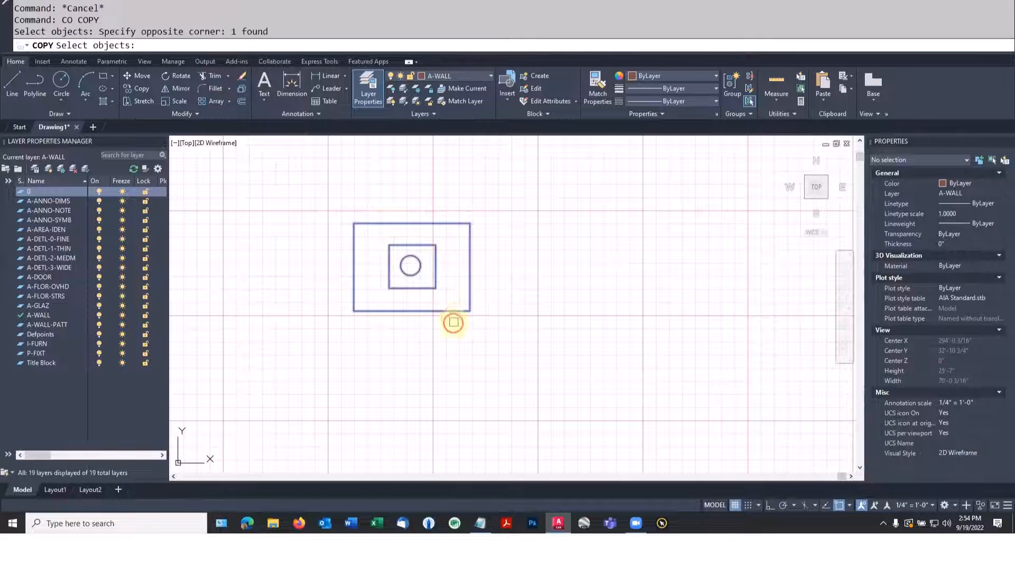
pyautogui.press('space')
pyautogui.click(441, 334)
pyautogui.click(628, 336)
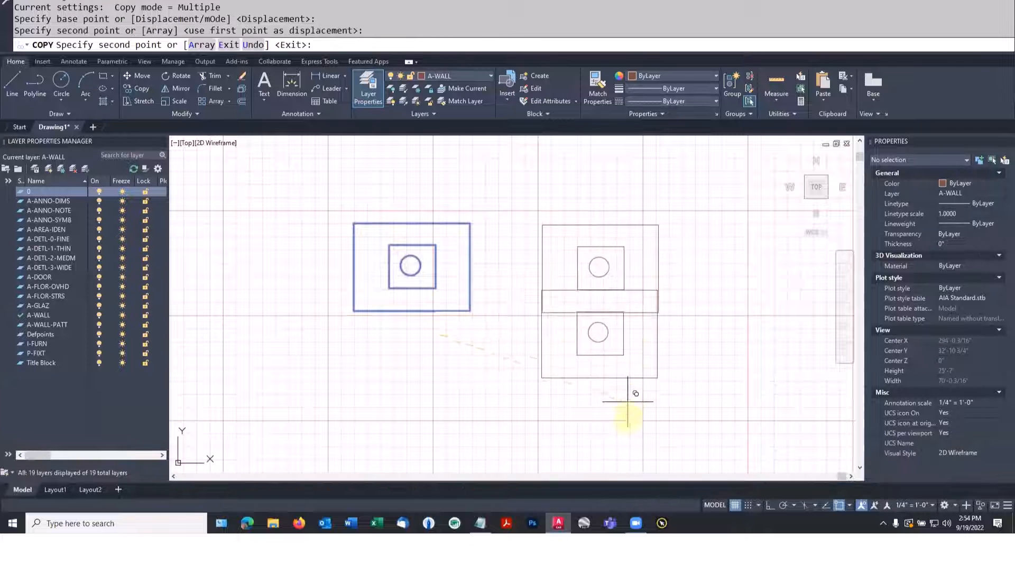
# Place a second copy of the planter block below the first copy and end the Copy command
pyautogui.moveTo(627, 416); pyautogui.dragTo(626, 371, button='middle')
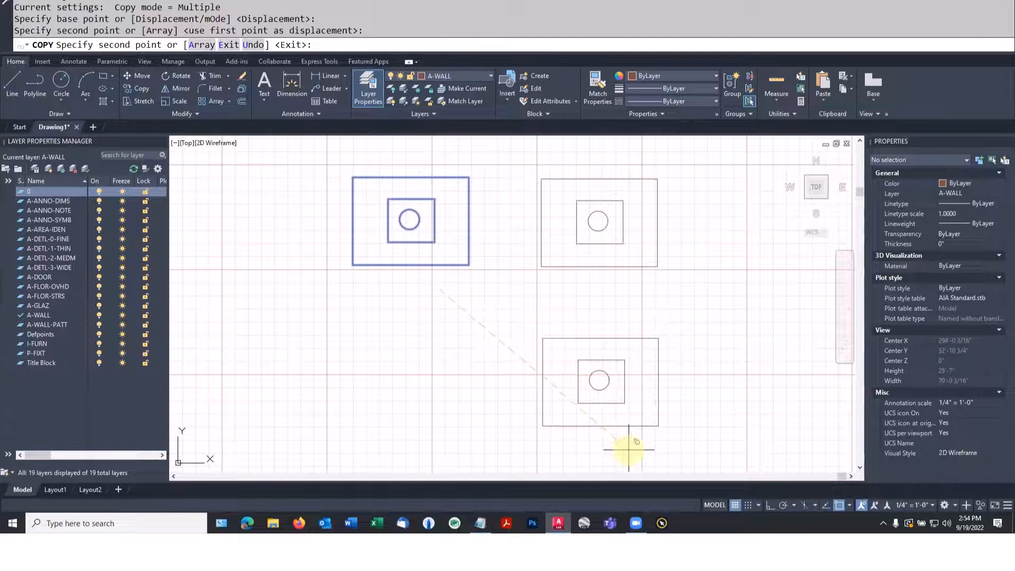
pyautogui.click(627, 447)
pyautogui.press('Escape')
pyautogui.press('Escape')
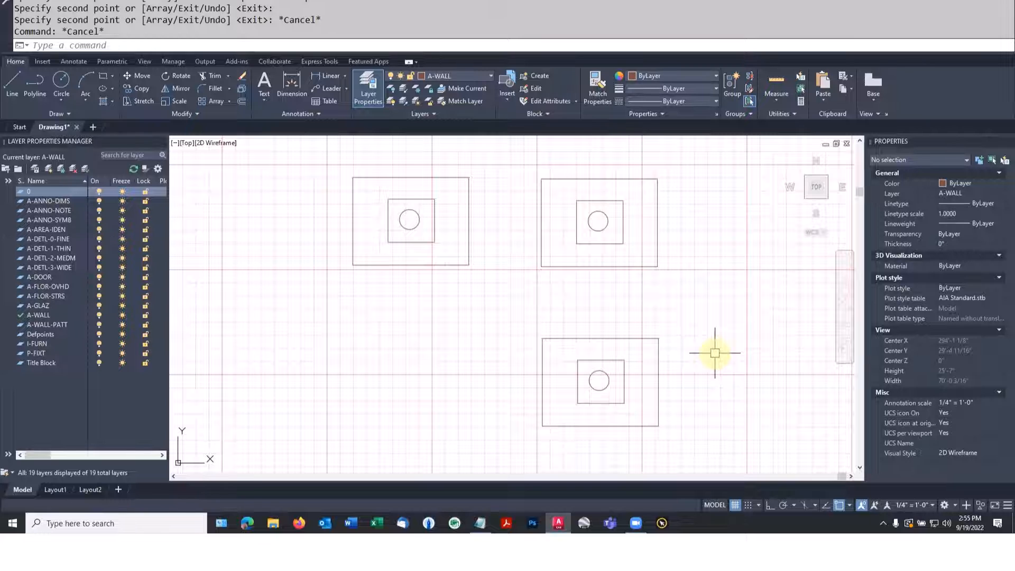
# Open the lower copy of the planter block in the Block Editor
pyautogui.click(622, 336)
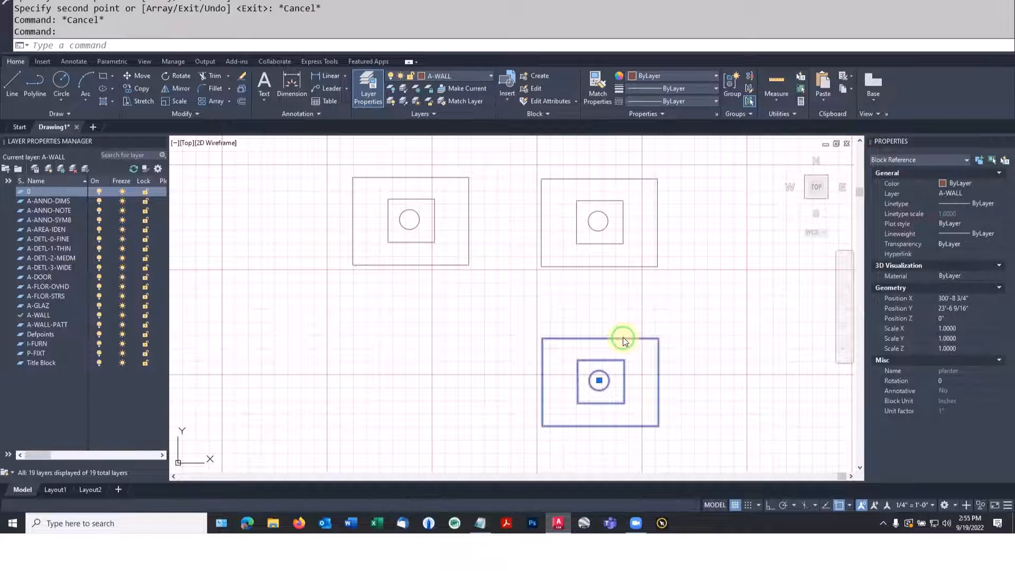
pyautogui.rightClick(622, 337)
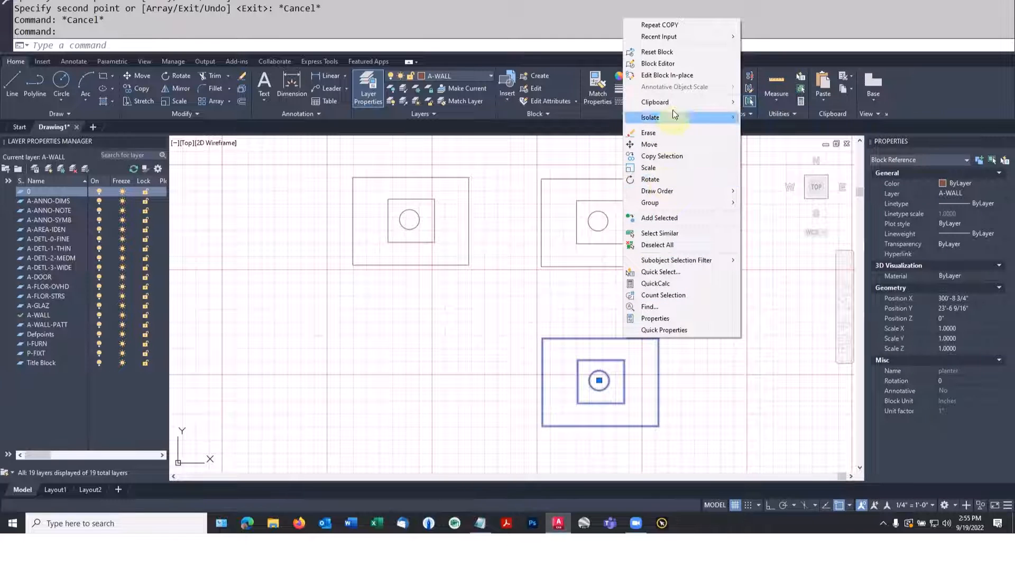
pyautogui.click(668, 65)
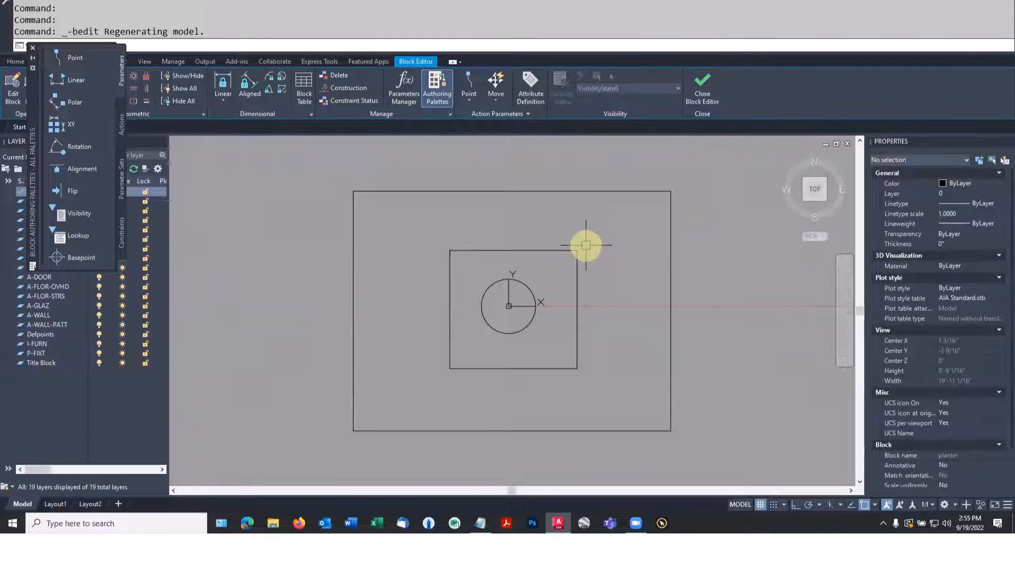
# Draw diagonal lines joining the inner and outer rectangles at their upper-right corners and at their lower-left corners
pyautogui.write('l')
pyautogui.press('space')
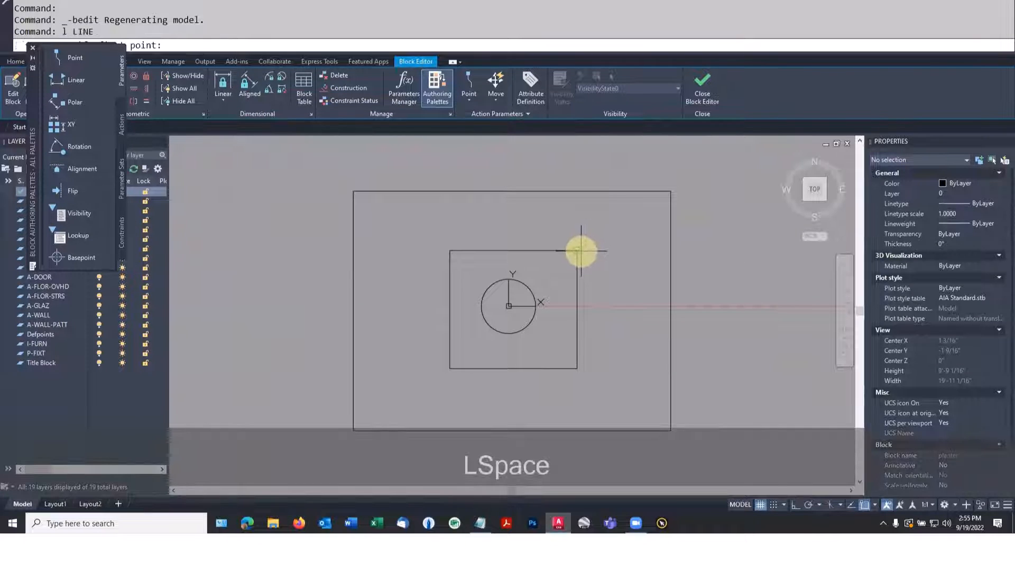
pyautogui.click(576, 250)
pyautogui.click(669, 191)
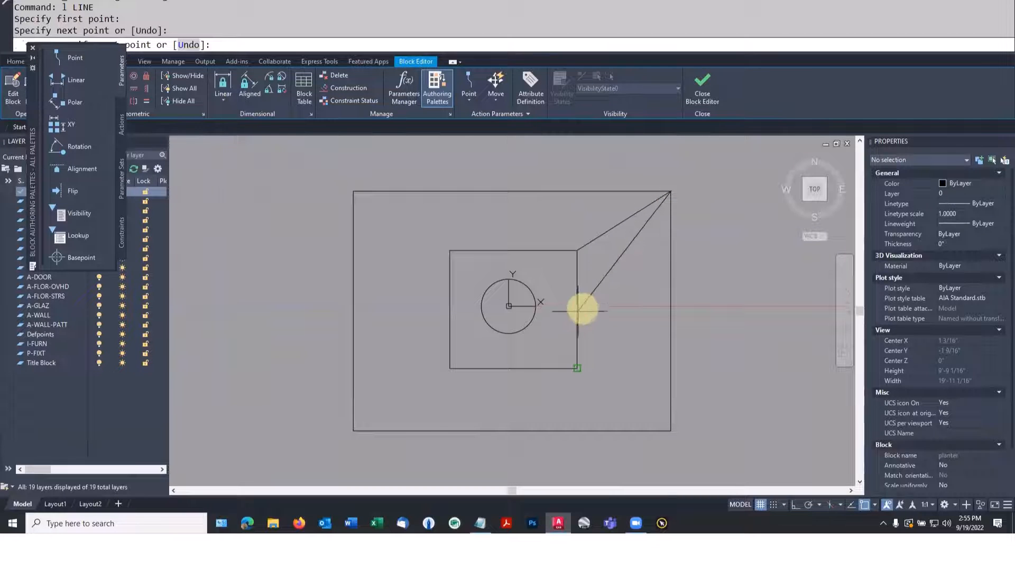
pyautogui.press('space')
pyautogui.press('space')
pyautogui.click(449, 369)
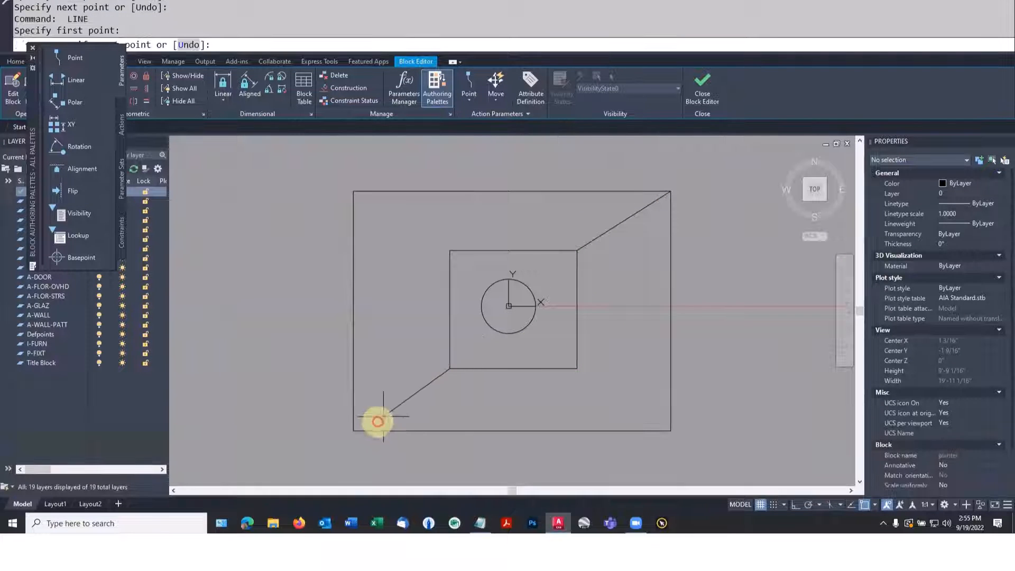
pyautogui.click(354, 429)
pyautogui.press('space')
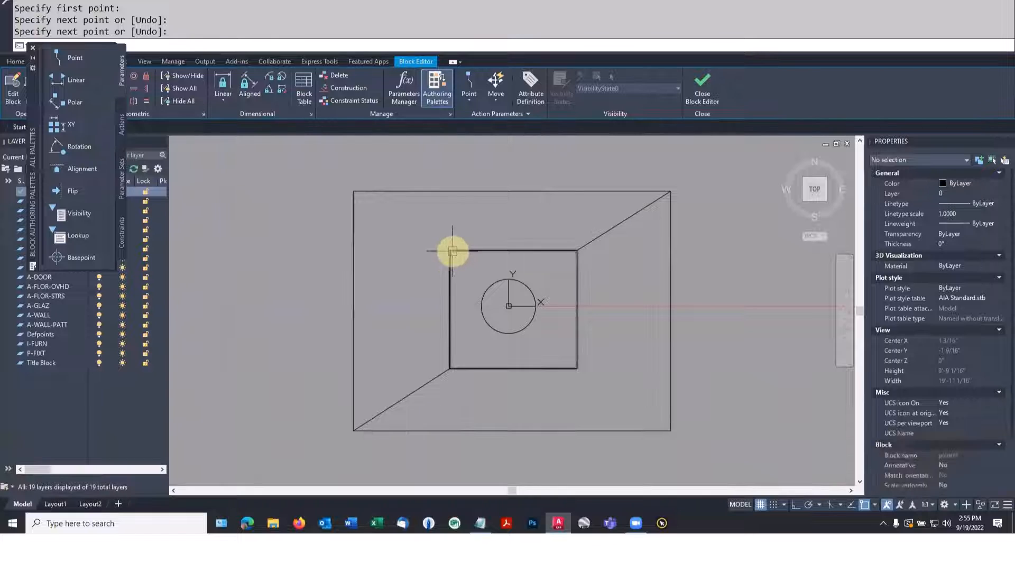
# Draw a line from the outer rectangle's upper-left corner to the inner rectangle's upper-left corner
pyautogui.click(451, 249)
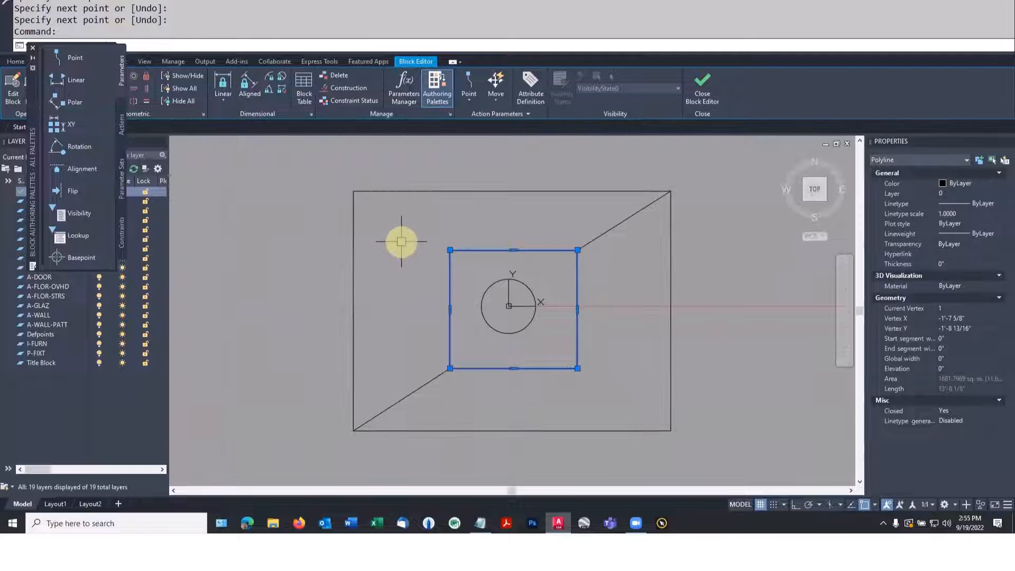
pyautogui.press('Escape')
pyautogui.press('l')
pyautogui.press('space')
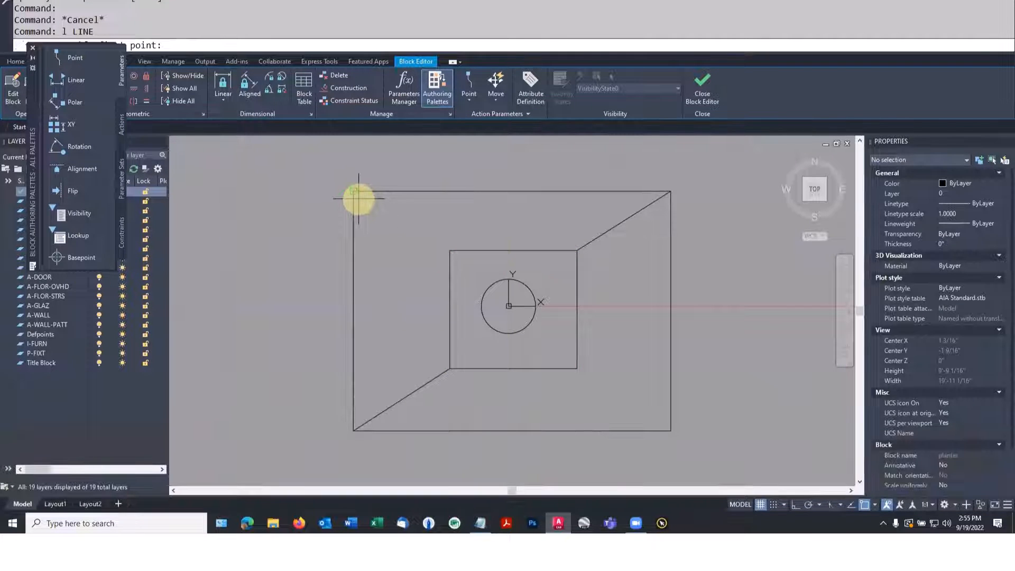
pyautogui.click(353, 191)
pyautogui.click(450, 250)
pyautogui.press('space')
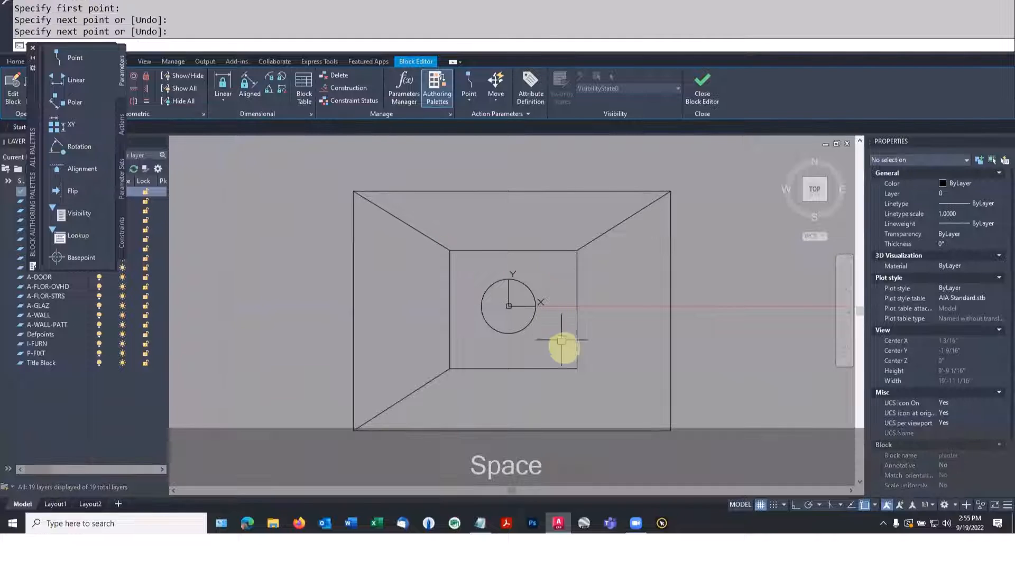
# Draw a line from the inner rectangle's lower-right corner to the outer rectangle's lower-right corner and end the Line command
pyautogui.press('l')
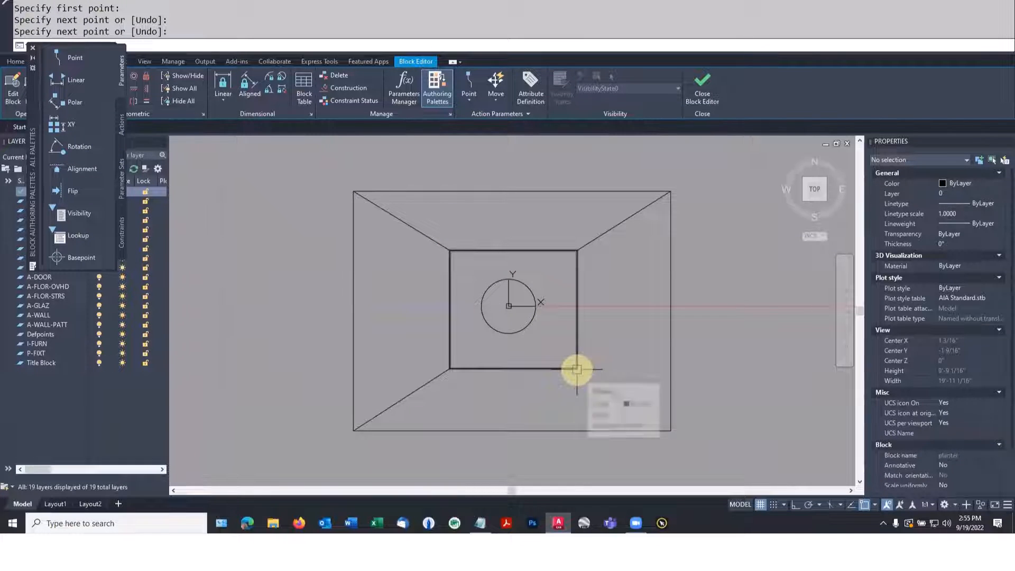
pyautogui.press('space')
pyautogui.click(576, 368)
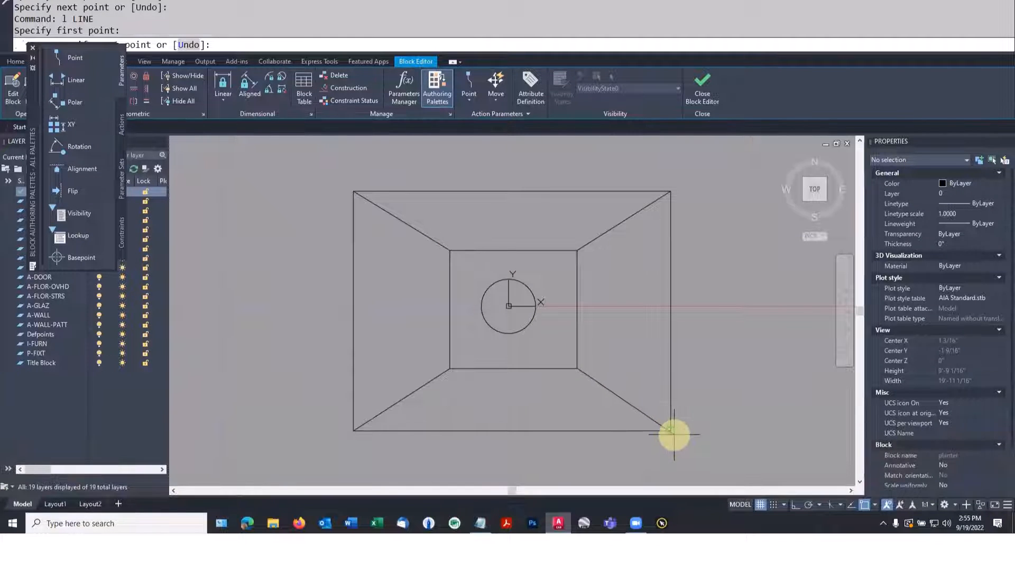
pyautogui.click(674, 433)
pyautogui.press('space')
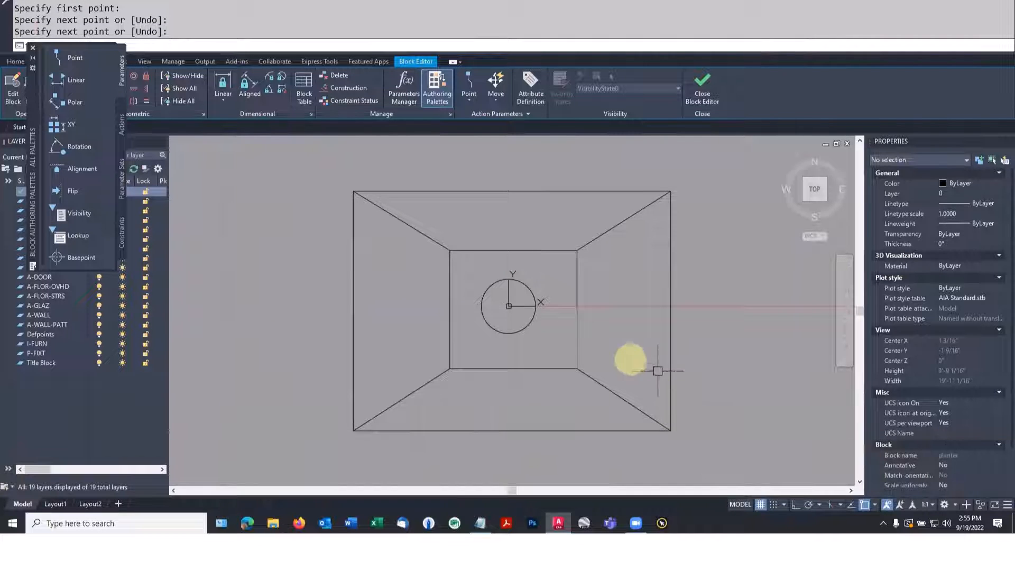
pyautogui.press('Escape')
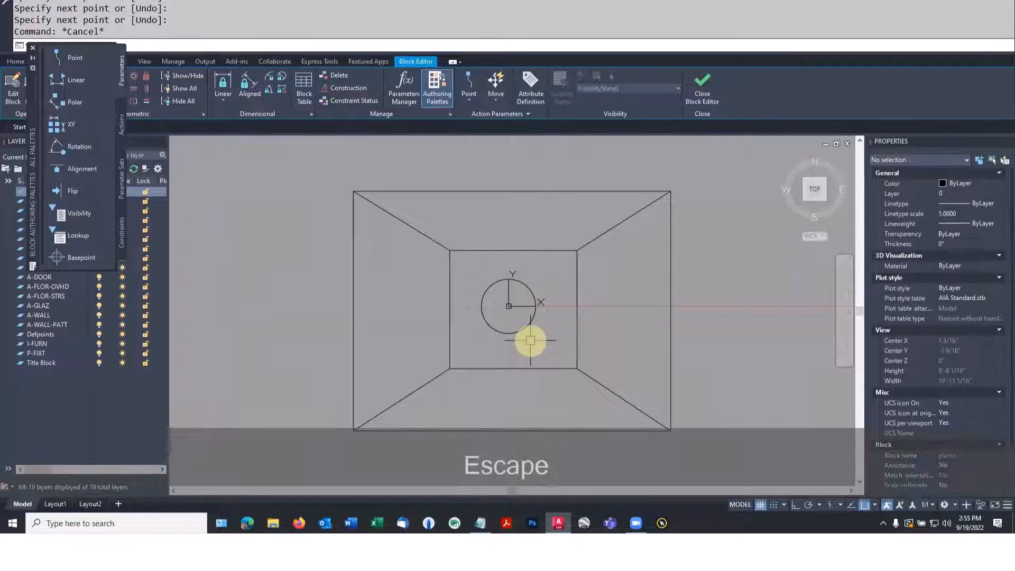
# Move the circle toward the inner rectangle's lower-left corner, and close the Block Editor, saving the changes to planter
pyautogui.write('m')
pyautogui.press('space')
pyautogui.click(529, 320)
pyautogui.press('space')
pyautogui.click(535, 307)
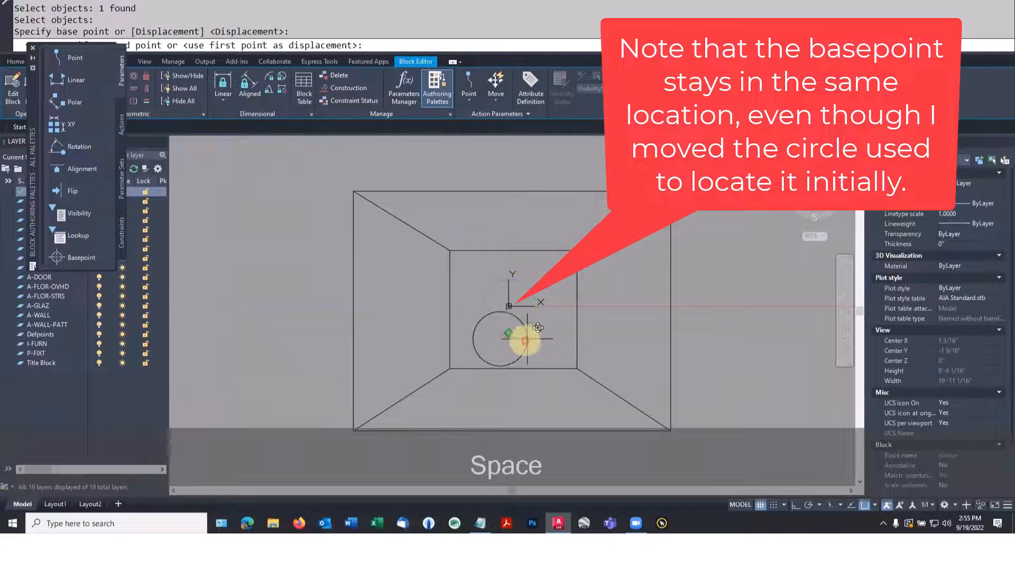
pyautogui.click(512, 336)
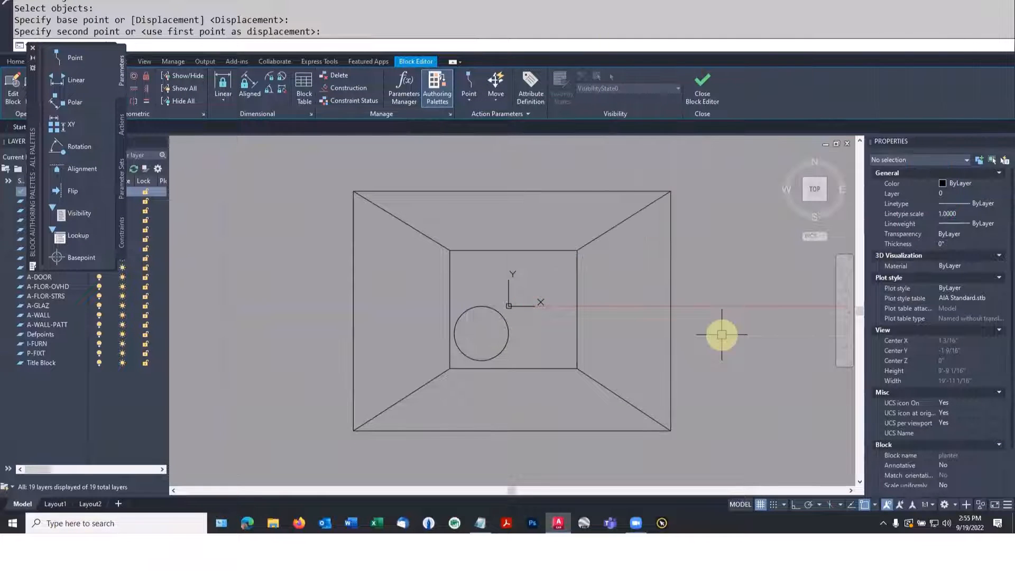
pyautogui.click(705, 87)
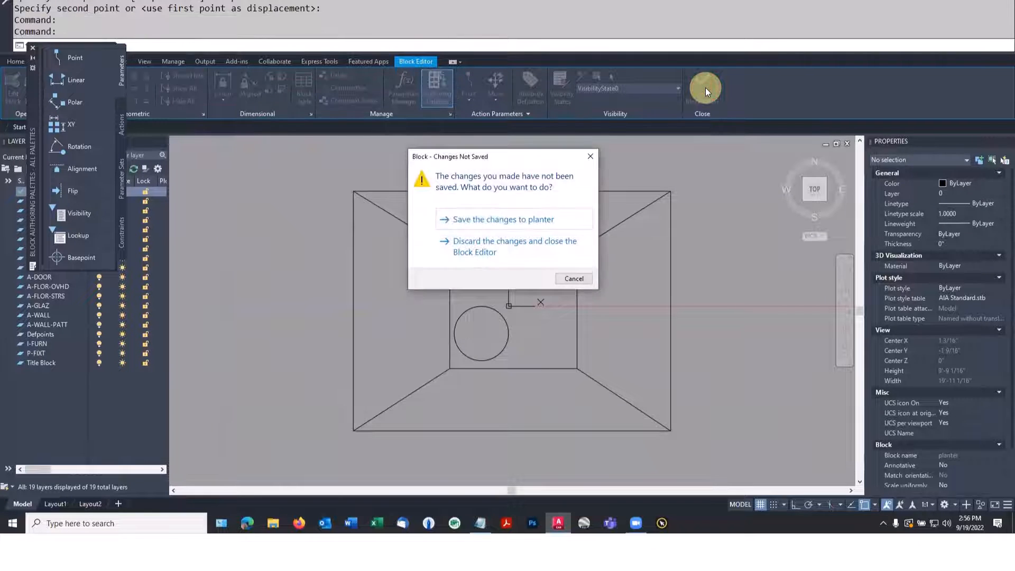
pyautogui.click(483, 221)
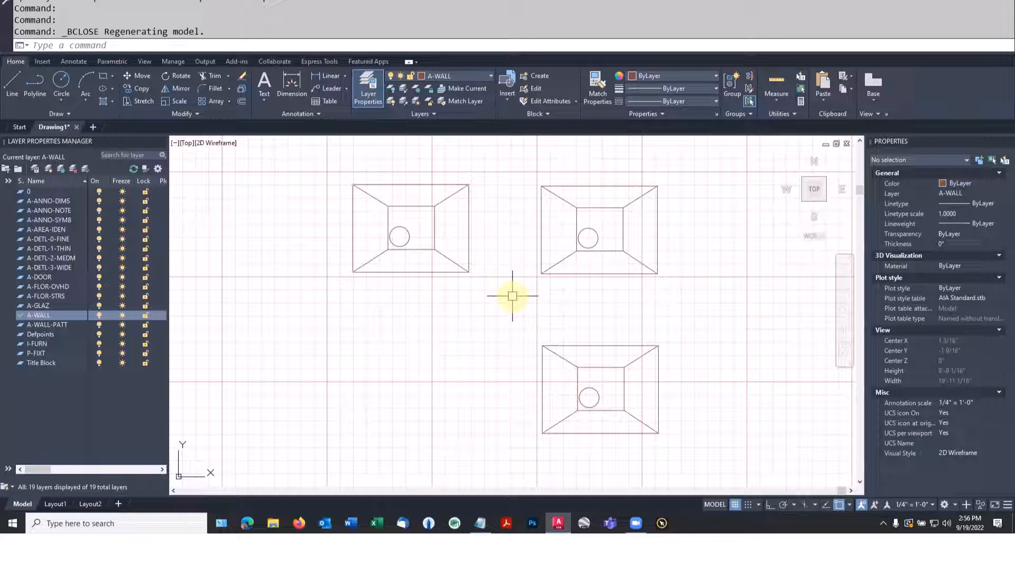
# Set the X scale of the upper-right planter block to 2
pyautogui.click(612, 274)
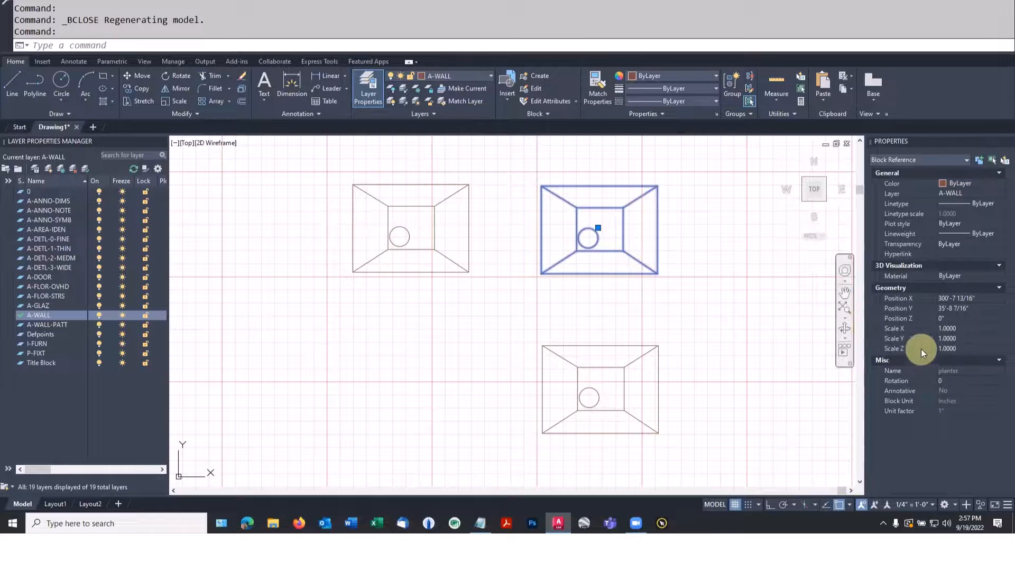
pyautogui.click(941, 338)
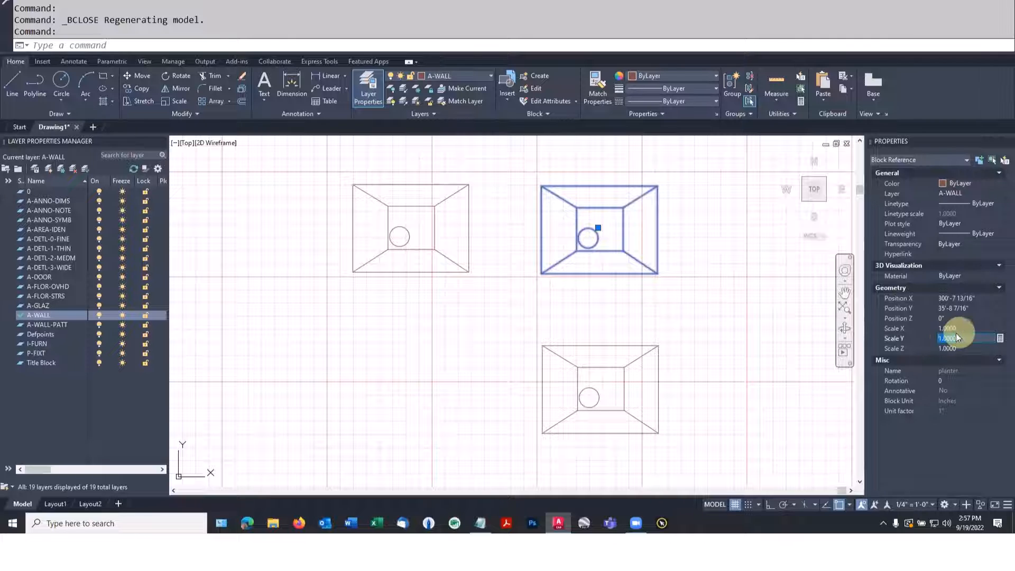
pyautogui.click(963, 327)
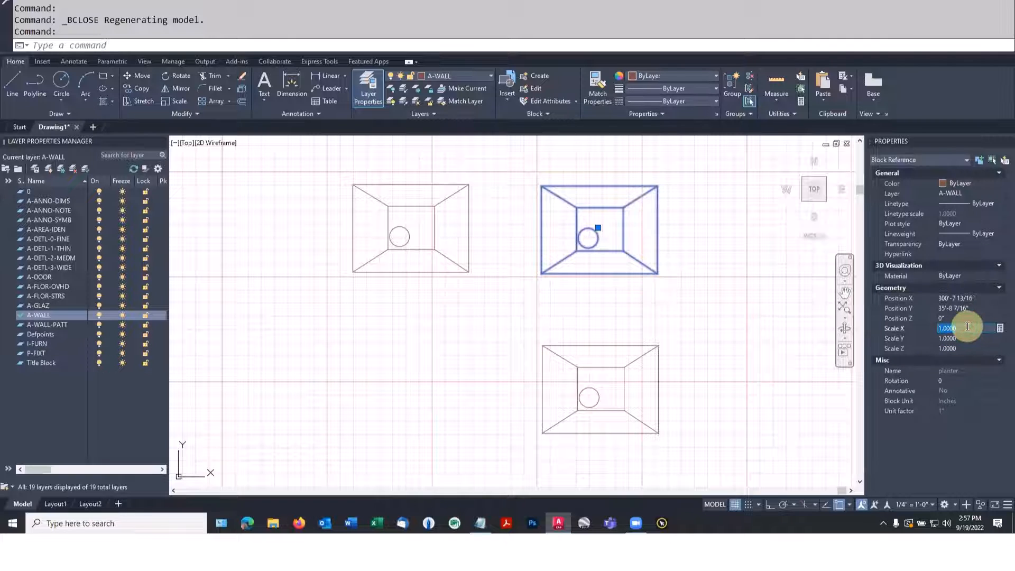
pyautogui.write('2')
pyautogui.press('Return')
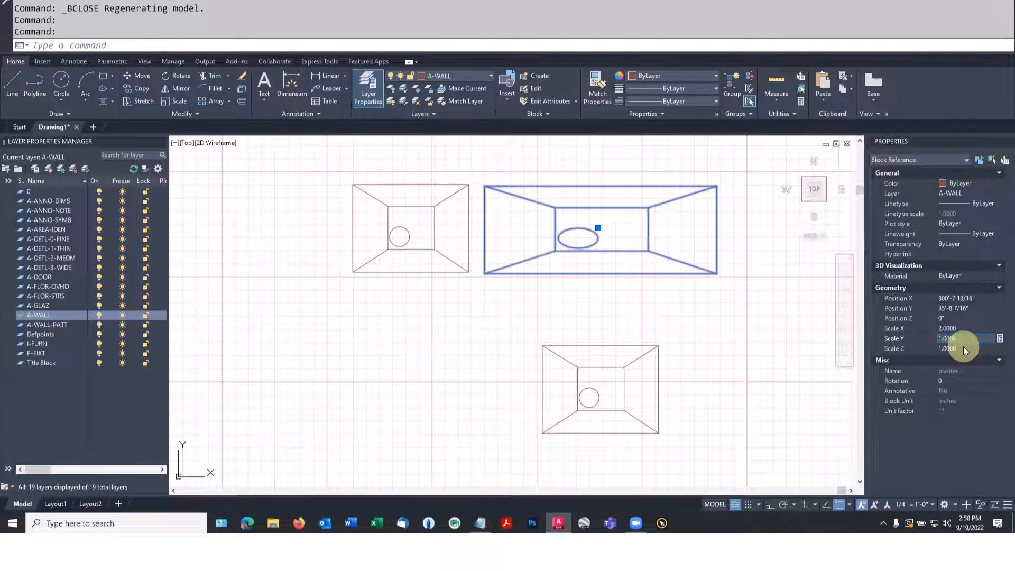
# Set the Y scale of the upper-right planter block to 2 and deselect the block
pyautogui.moveTo(963, 338); pyautogui.dragTo(939, 338)
pyautogui.write('2')
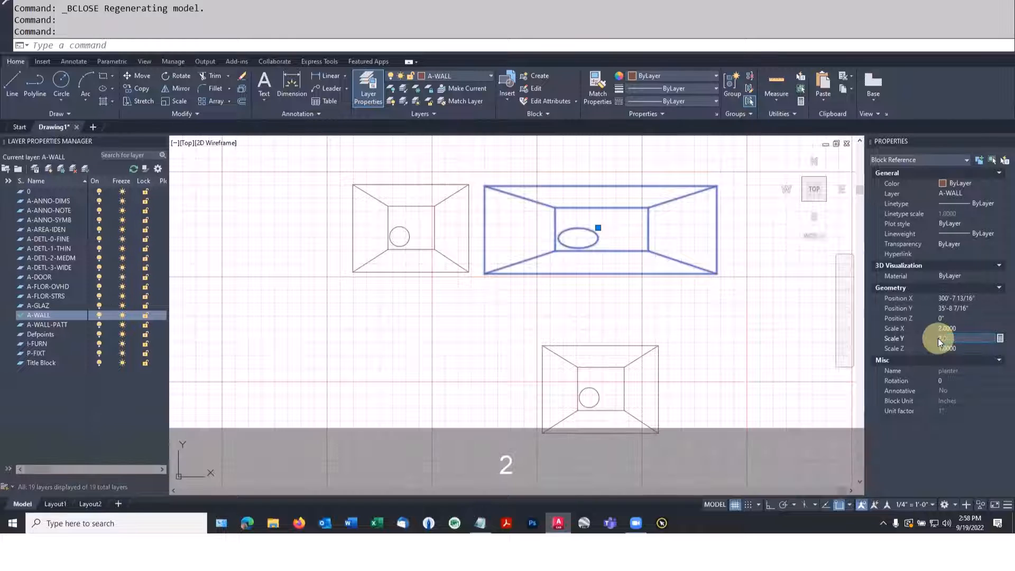
pyautogui.press('Return')
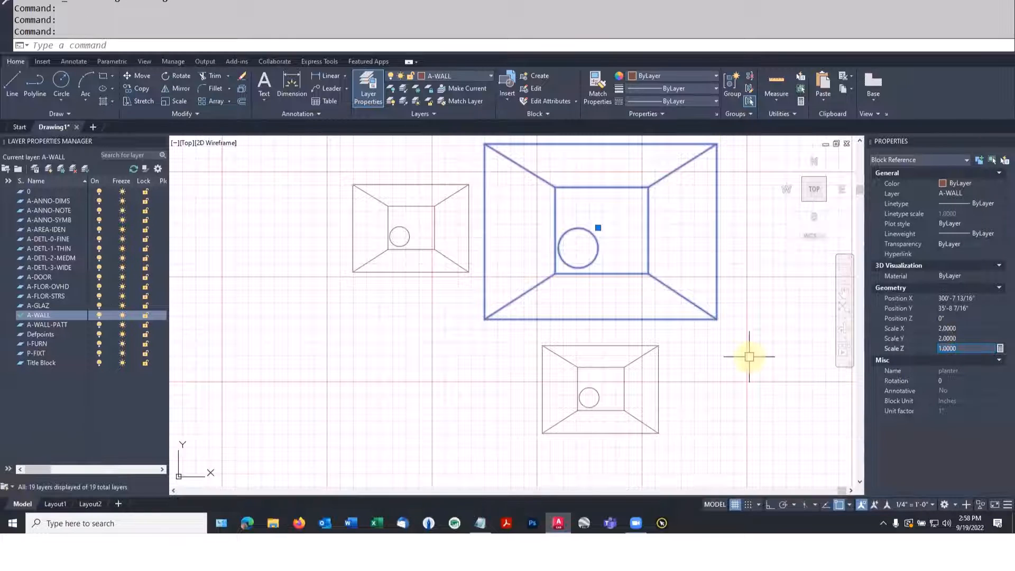
pyautogui.press('Escape')
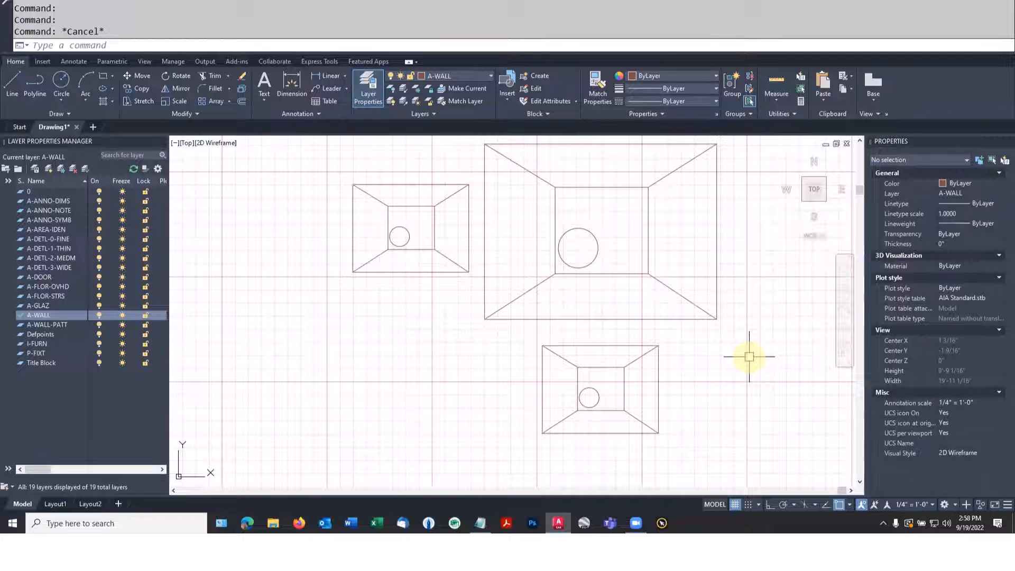
# Move the original planter block left, away from its two copies, using its lower-left corner as base point
pyautogui.scroll(-3, 749, 356)
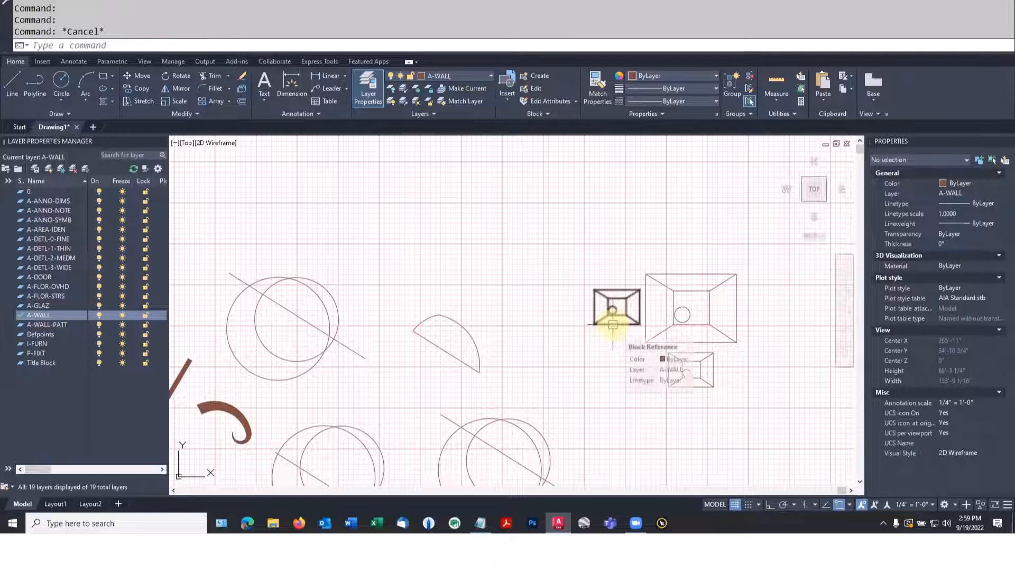
pyautogui.write('m')
pyautogui.press('Return')
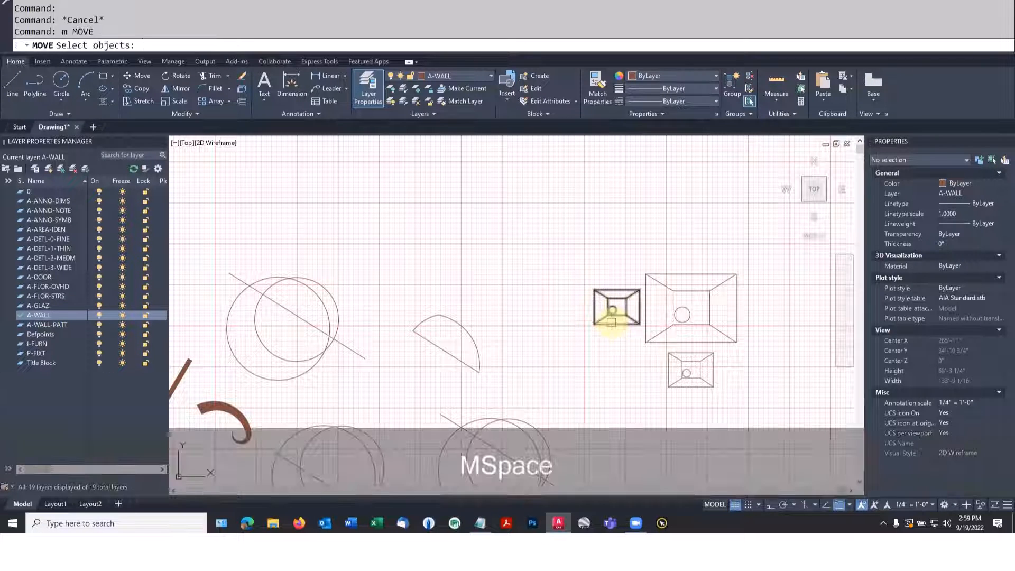
pyautogui.click(611, 321)
pyautogui.press('space')
pyautogui.click(594, 323)
pyautogui.click(539, 331)
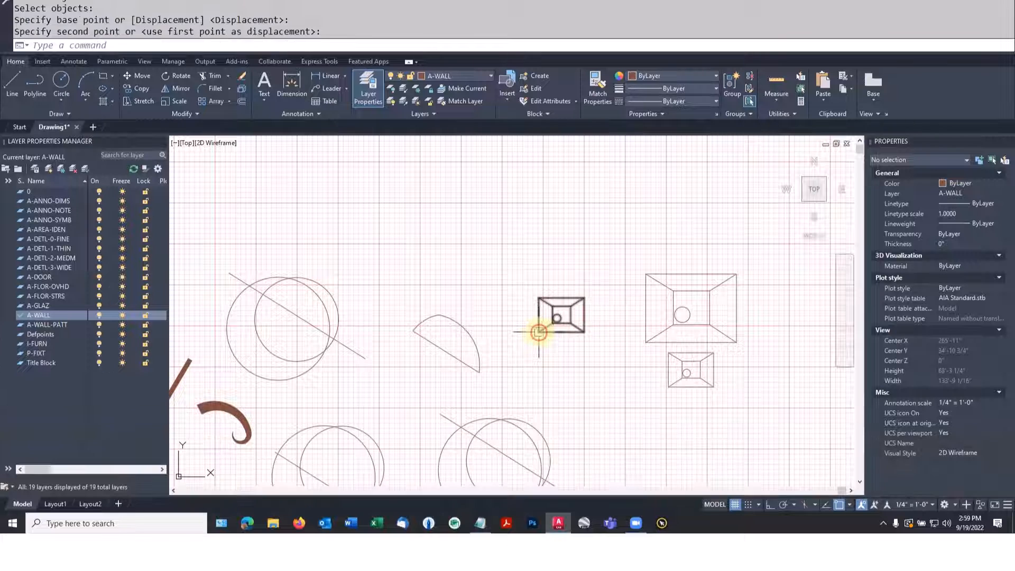
pyautogui.press('Escape')
# Explode the moved planter block into its separate objects
pyautogui.scroll(6, 539, 332)
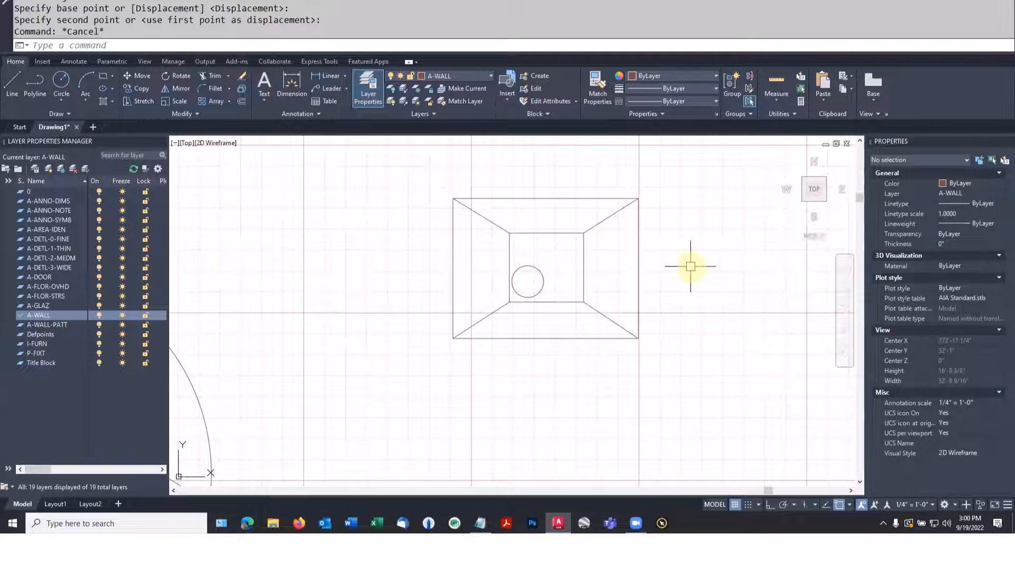
pyautogui.press('Escape')
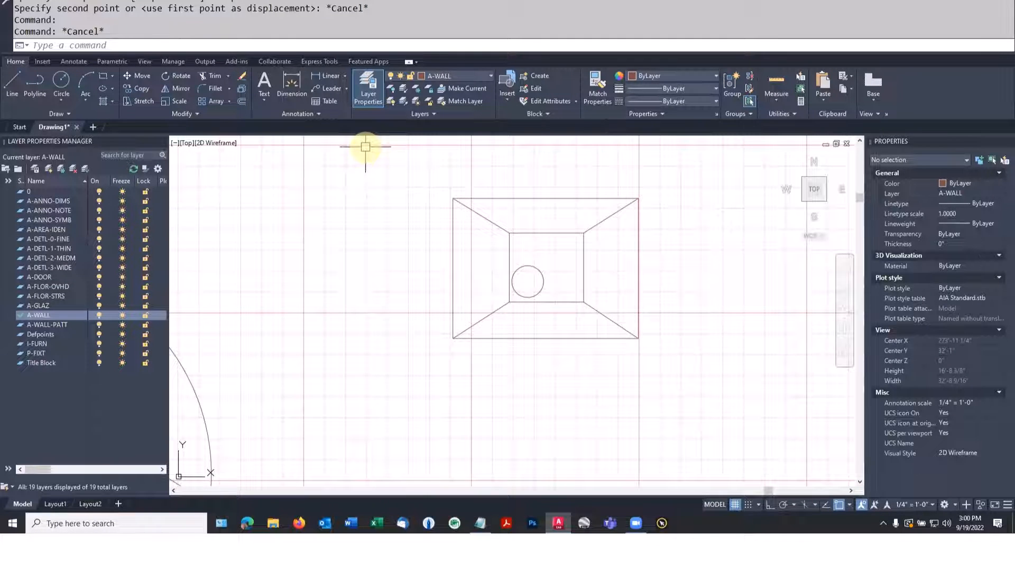
pyautogui.click(241, 87)
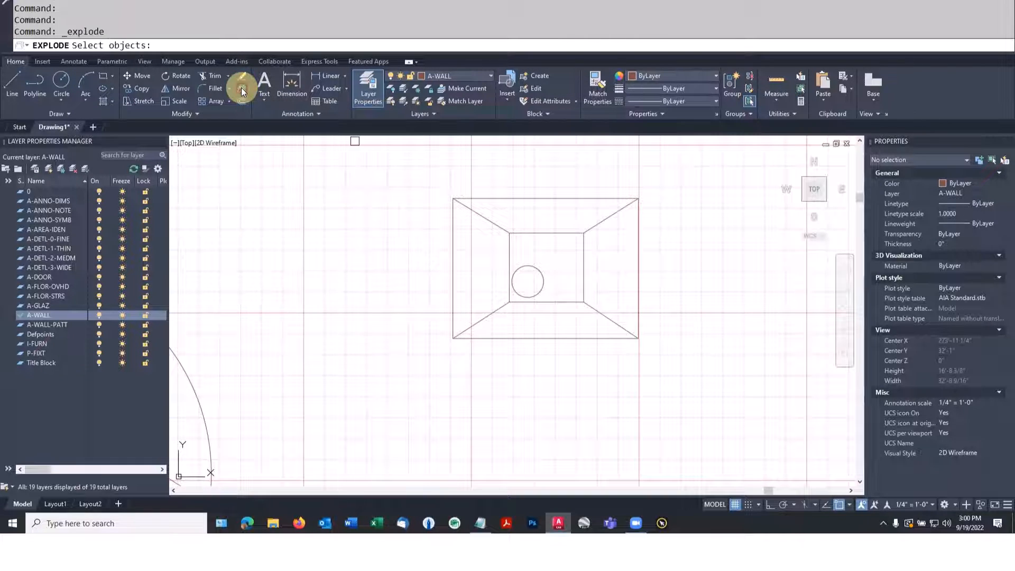
pyautogui.click(511, 200)
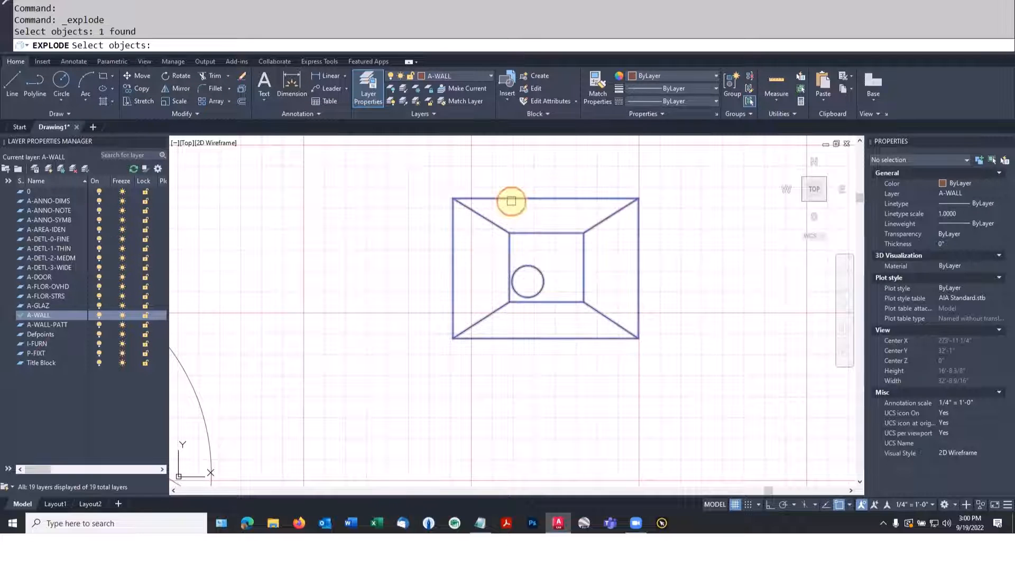
pyautogui.press('Return')
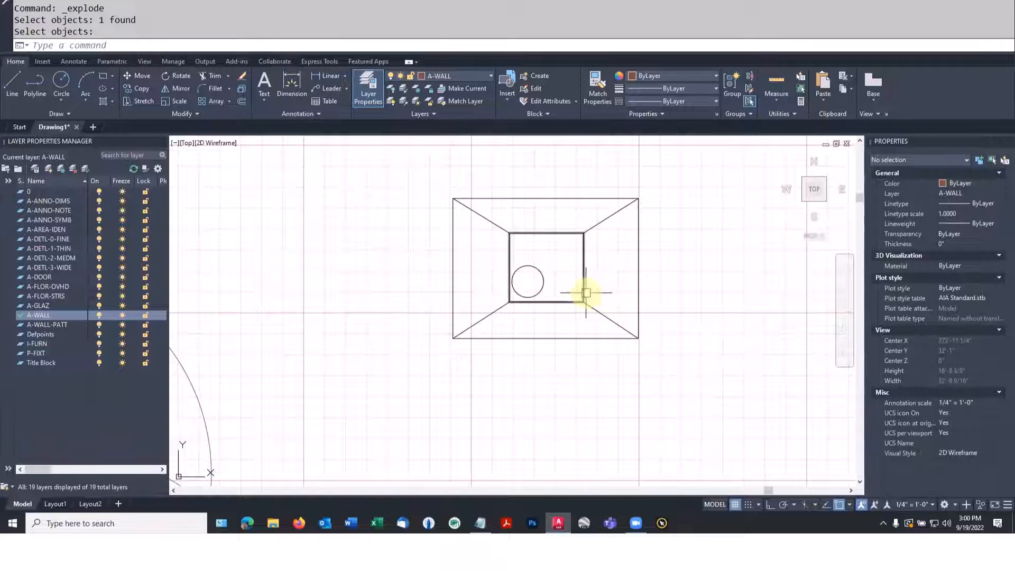
# Stretch the right side of the exploded planter horizontally to the right with Ortho on, lengthening the planter
pyautogui.write('s')
pyautogui.press('space')
pyautogui.click(672, 355)
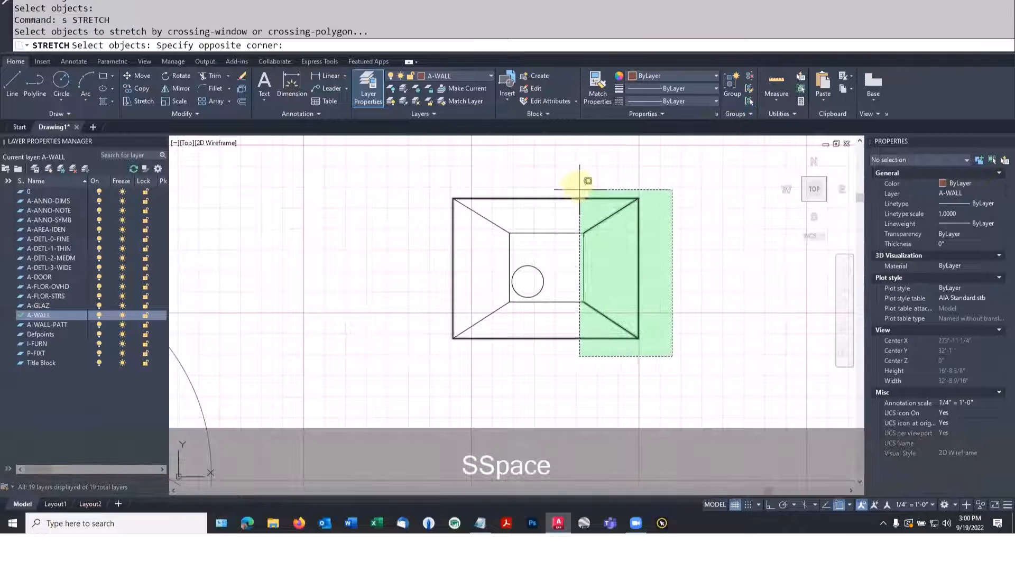
pyautogui.click(567, 174)
pyautogui.press('space')
pyautogui.click(546, 175)
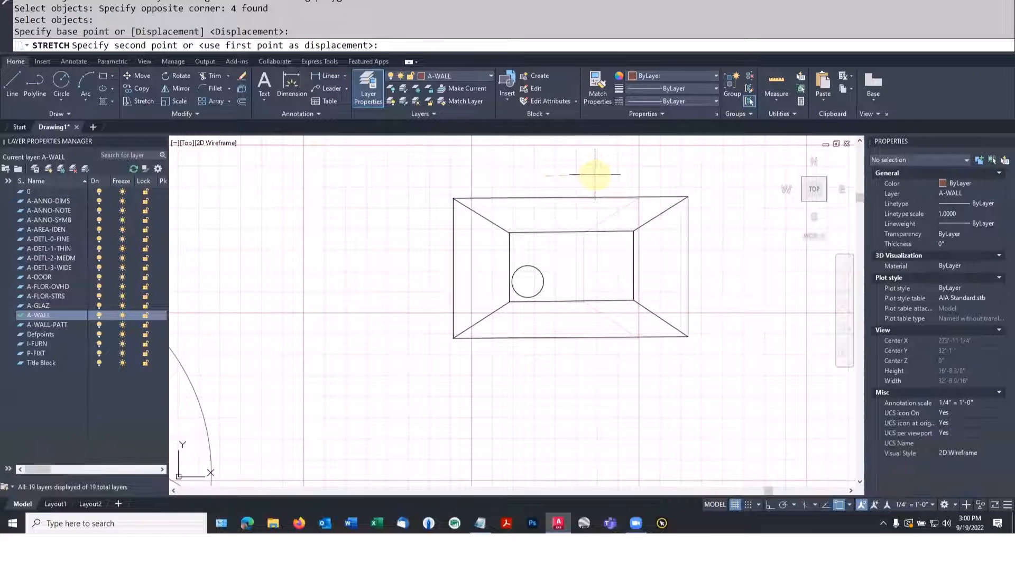
pyautogui.press('F8')
pyautogui.click(645, 211)
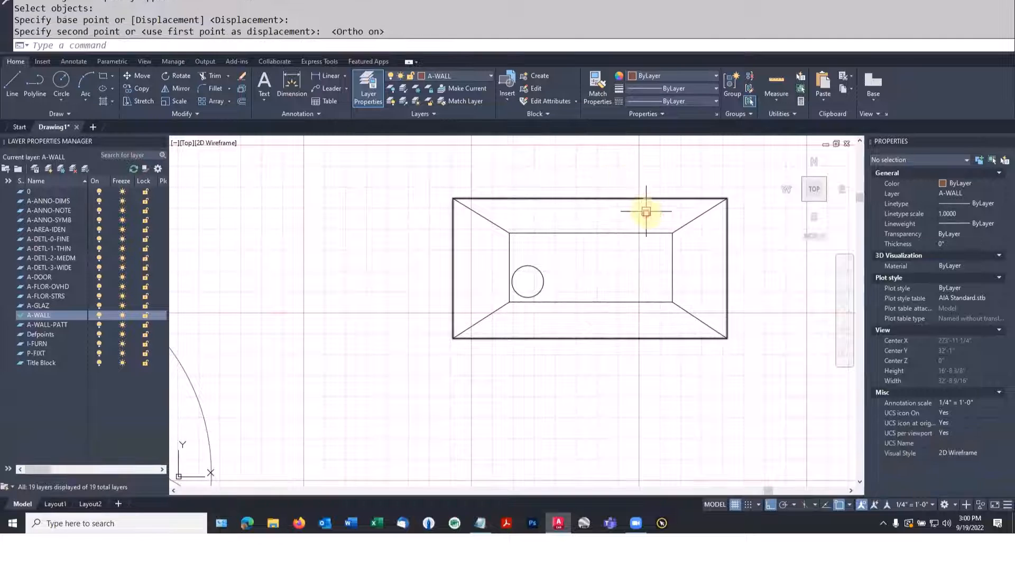
# Start the WBLOCK command and choose the existing planter block as the source to write out
pyautogui.scroll(-2, 646, 213)
pyautogui.scroll(-2, 646, 213)
pyautogui.moveTo(652, 265); pyautogui.dragTo(566, 287, button='middle')
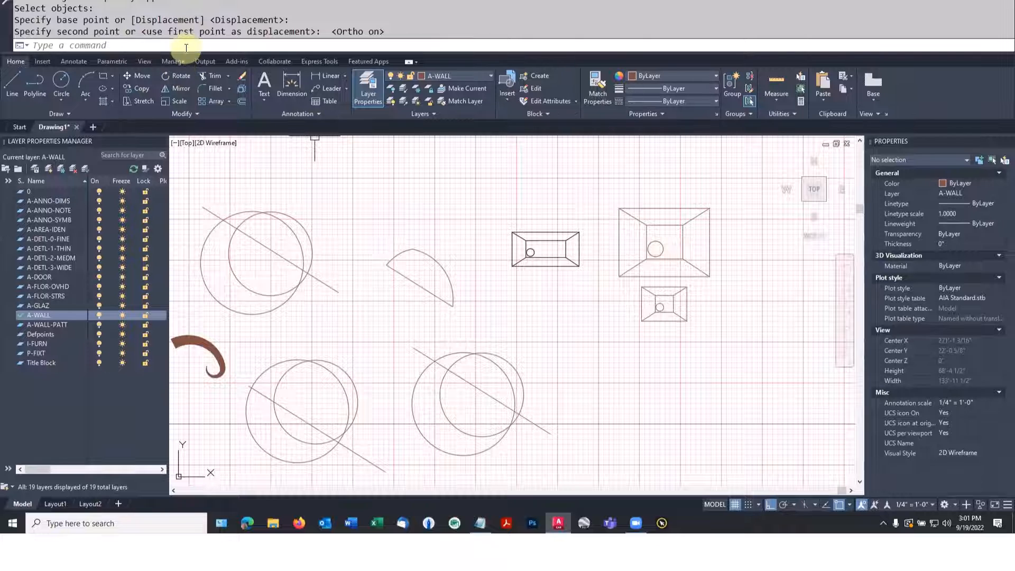
pyautogui.press('Escape')
pyautogui.press('Escape')
pyautogui.write('WBLOCK')
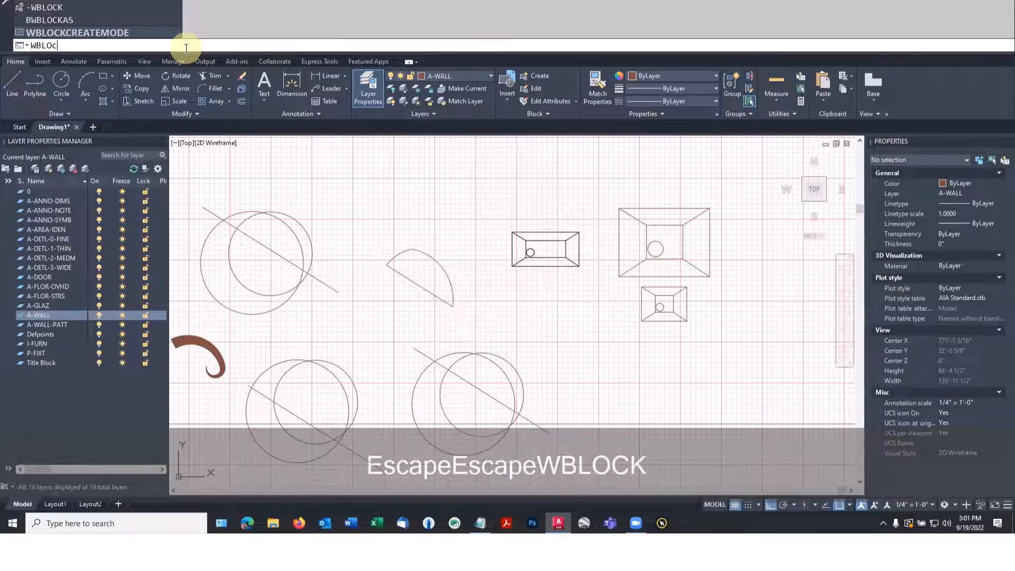
pyautogui.press('Return')
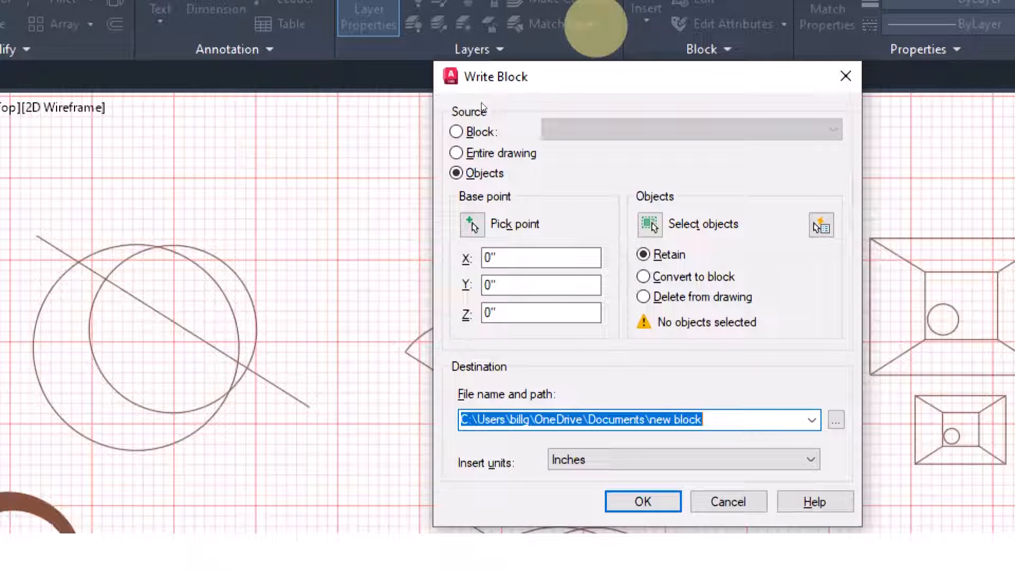
pyautogui.click(455, 132)
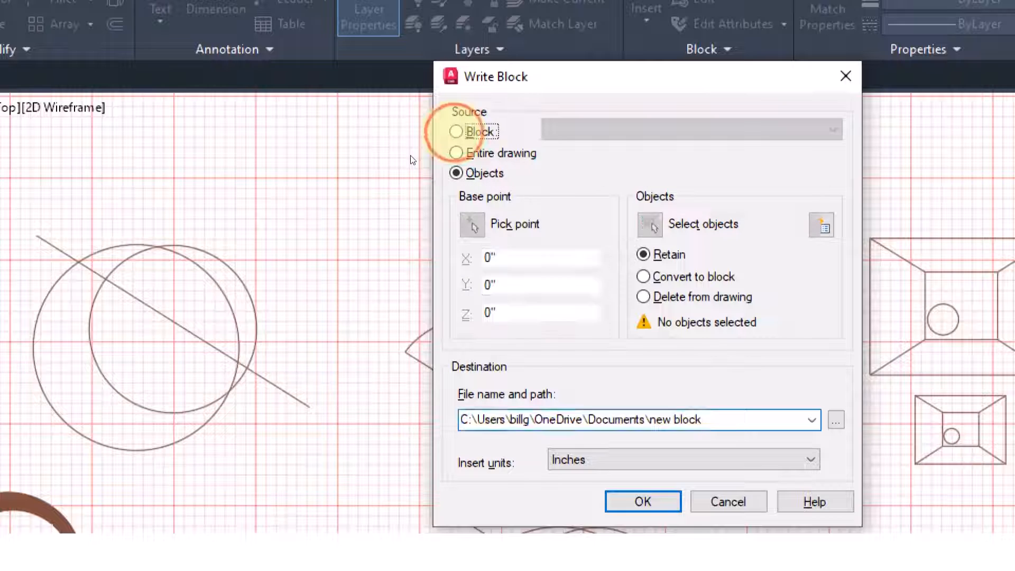
pyautogui.click(703, 129)
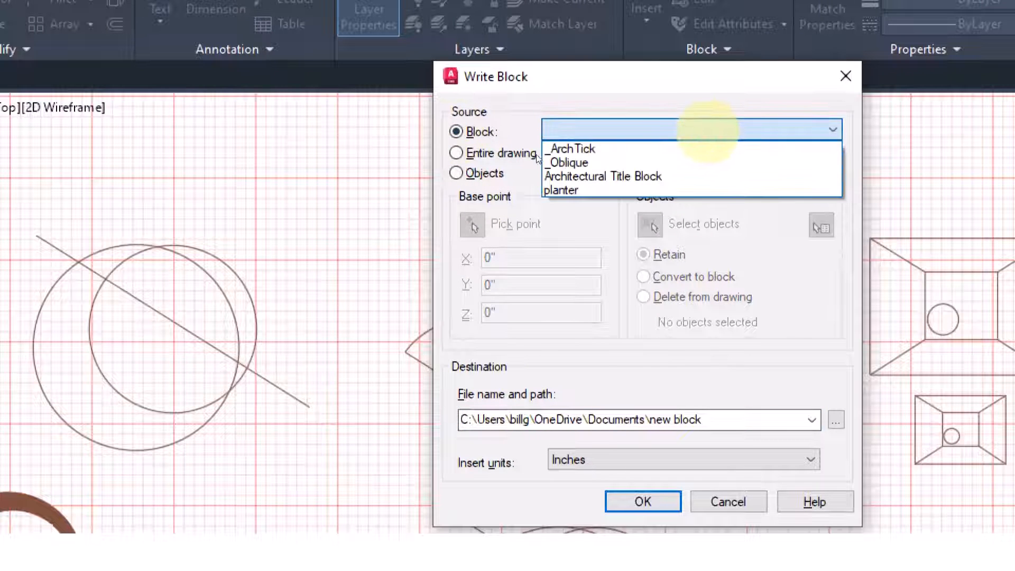
pyautogui.click(558, 189)
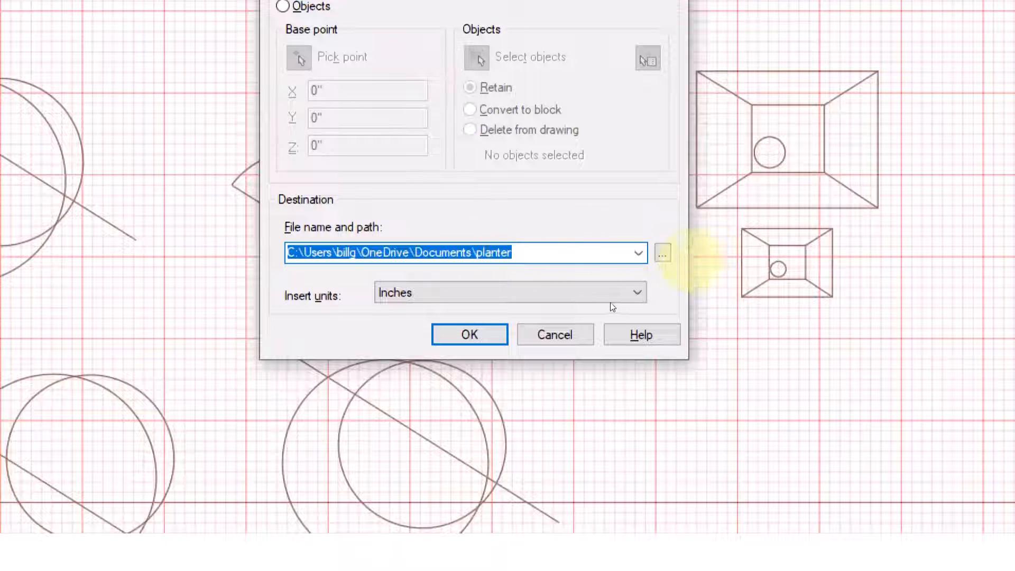
# Set the destination to planter.dwg on the Desktop and write the planter block to that file
pyautogui.click(663, 253)
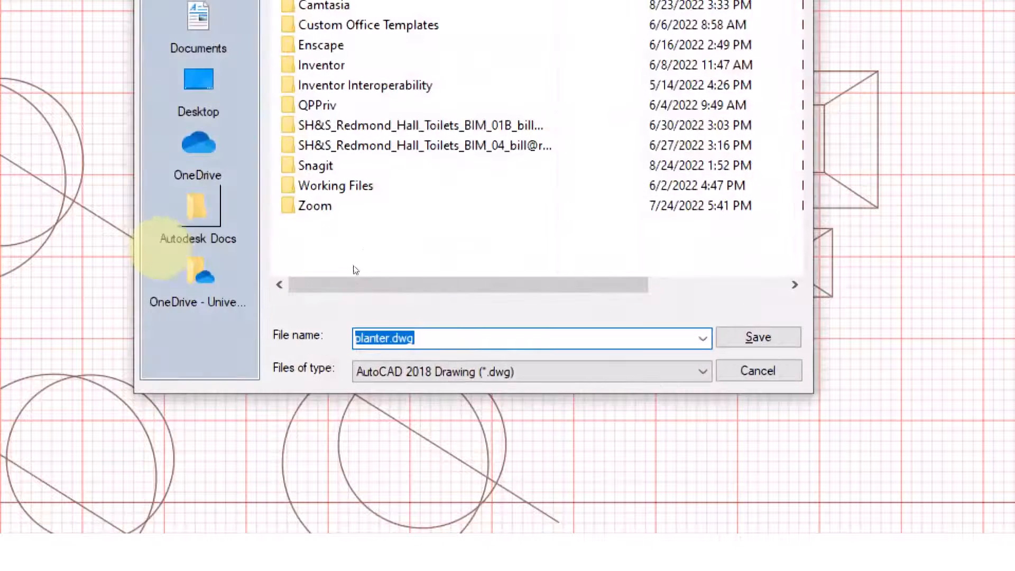
pyautogui.click(198, 84)
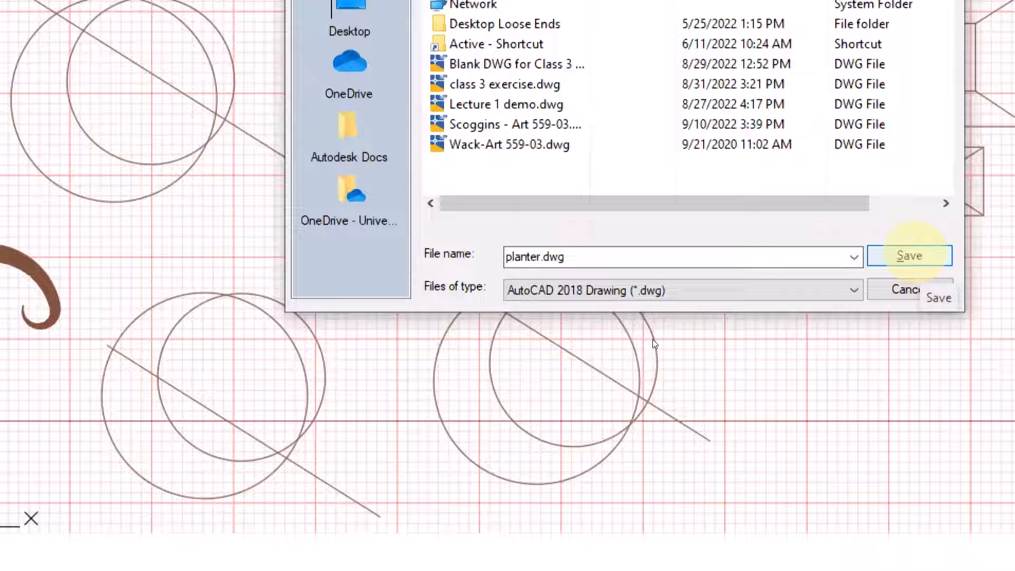
pyautogui.click(909, 255)
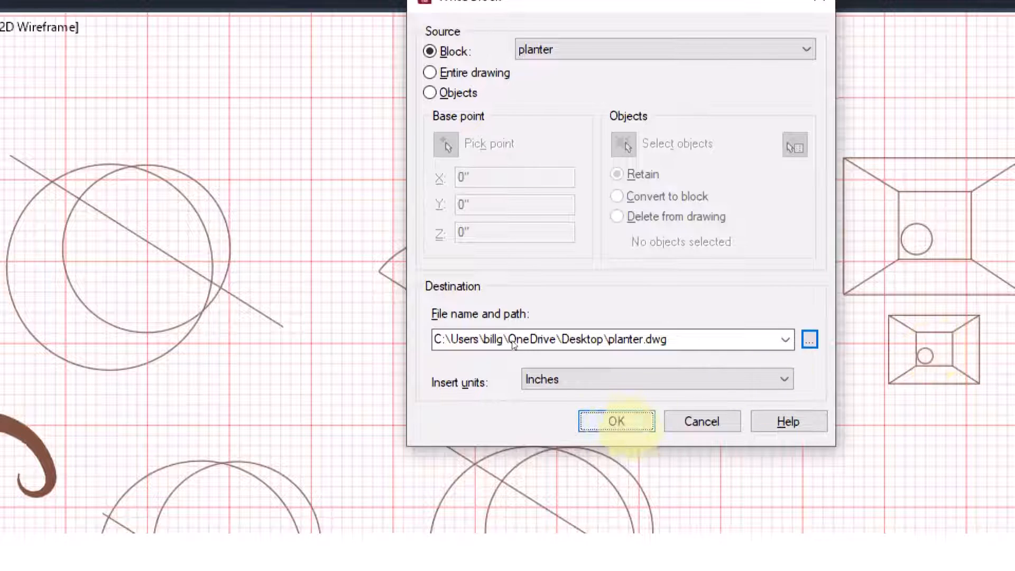
pyautogui.click(617, 421)
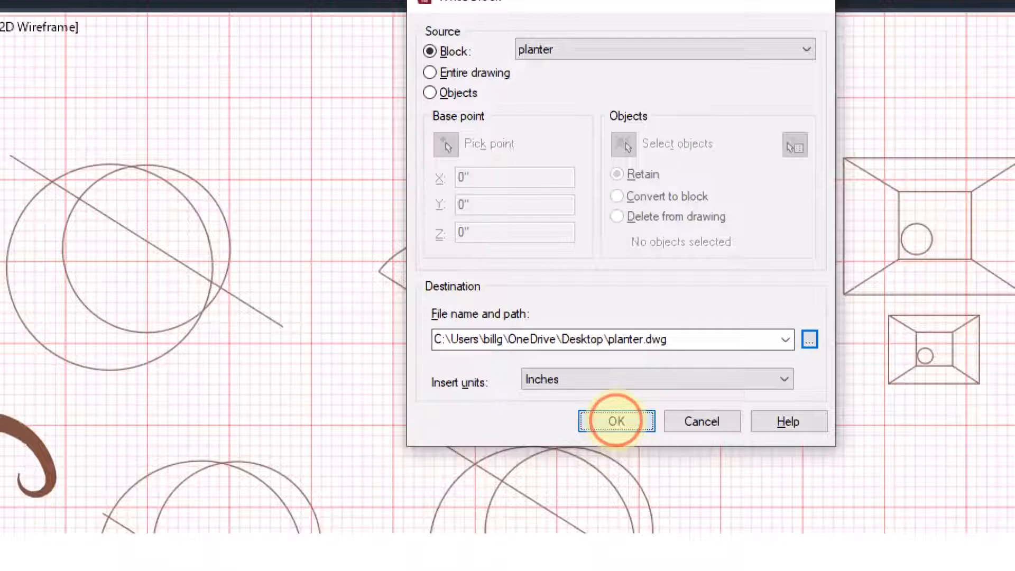
# Open the recent ART559-Fall22-#1 floor plan drawing, the first entry among the recent documents
pyautogui.scroll(-5, 616, 419)
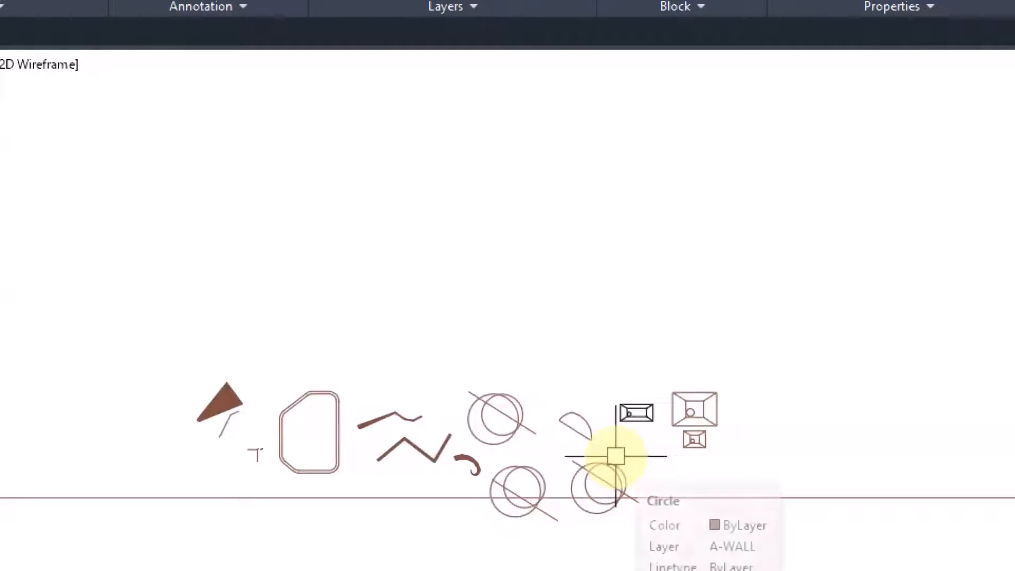
pyautogui.scroll(2, 615, 456)
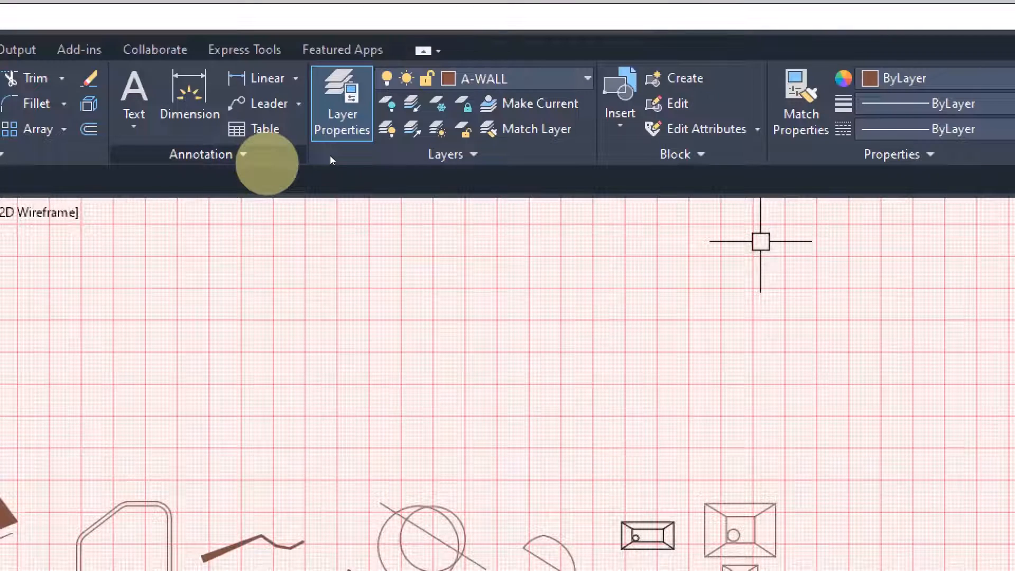
pyautogui.press('ctrl+super+Escape')
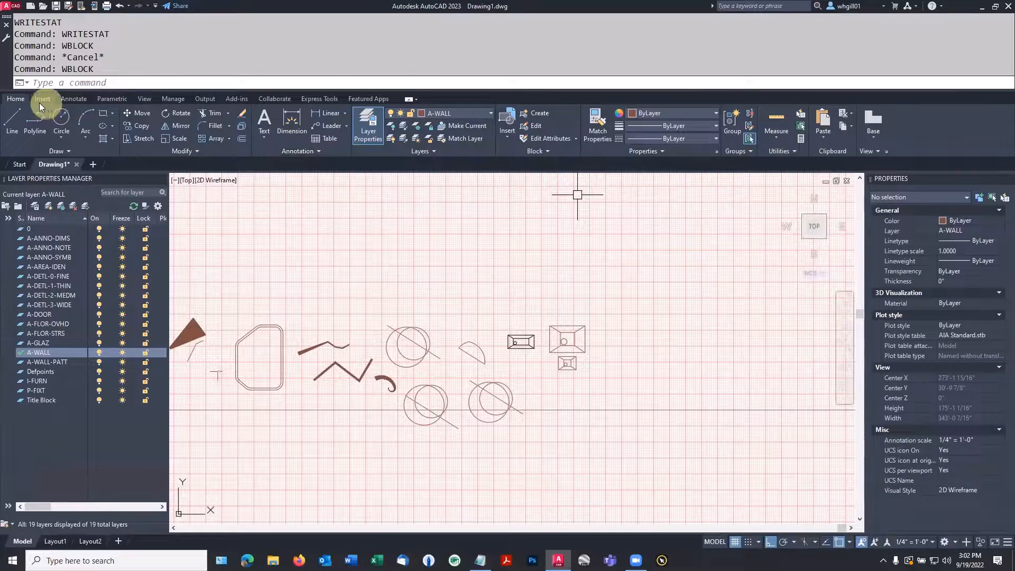
pyautogui.click(13, 7)
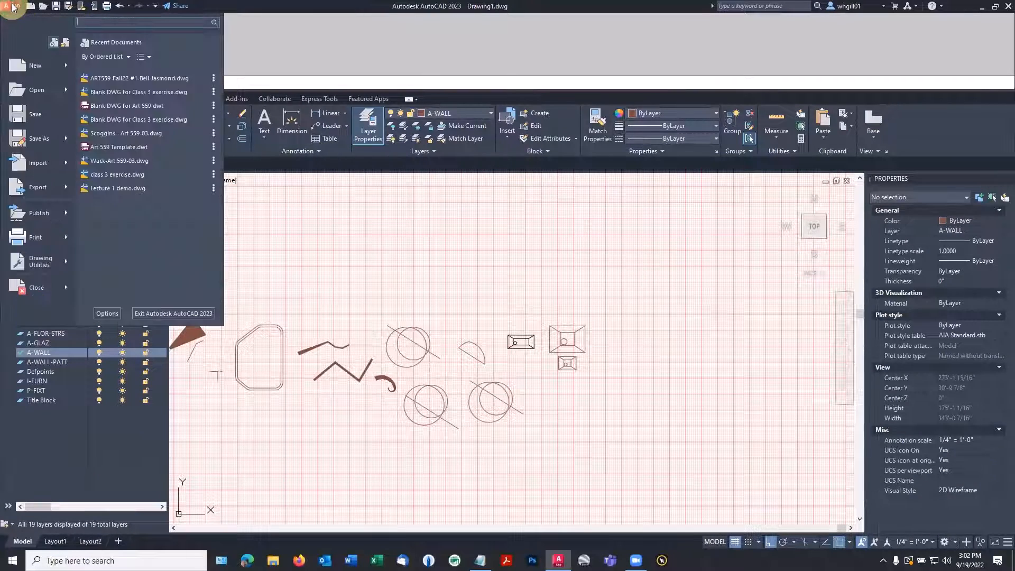
pyautogui.click(115, 79)
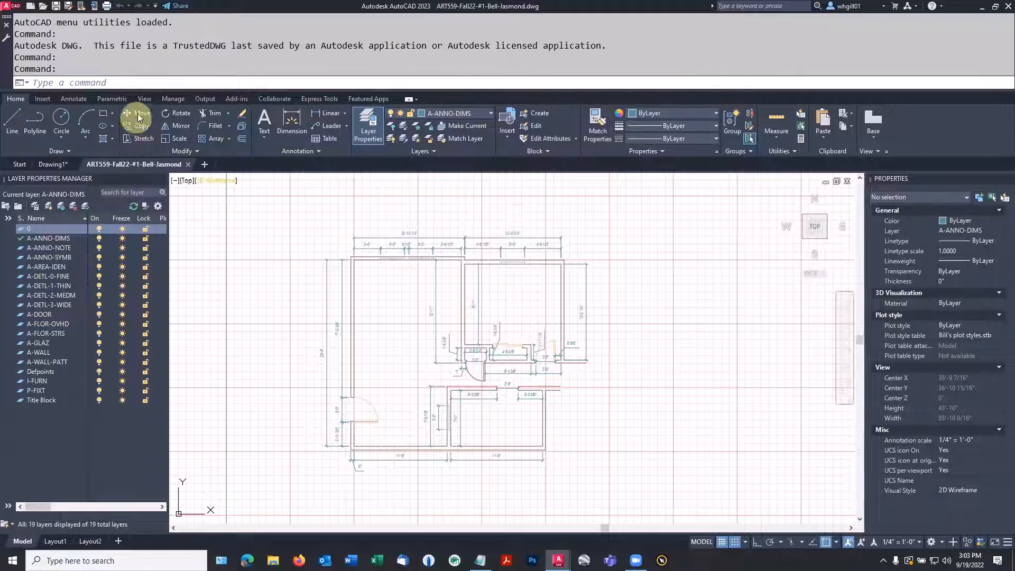
# Insert planter.dwg from the recent blocks into the floor plan's upper-left room, just below the upper wall
pyautogui.click(43, 99)
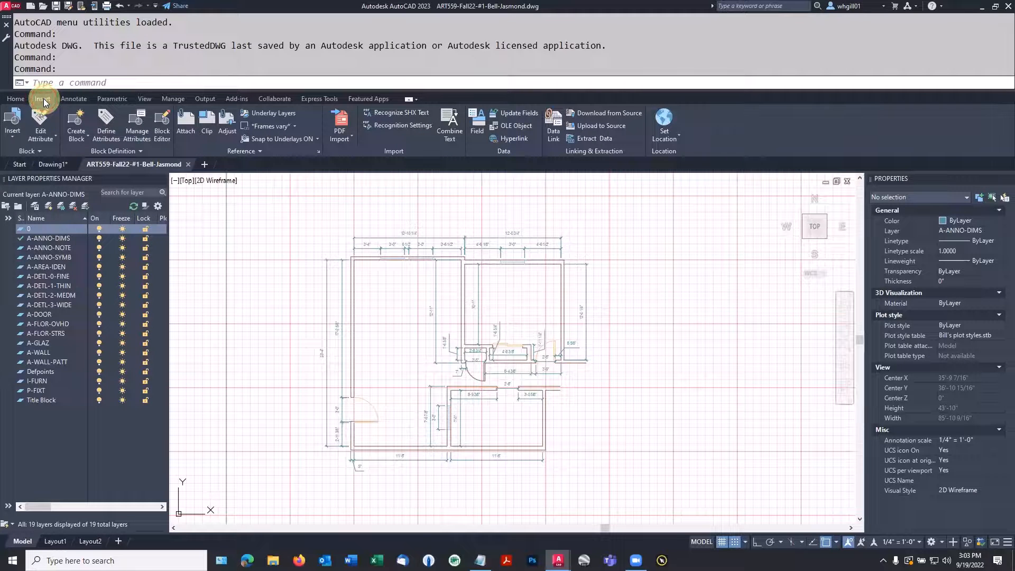
pyautogui.click(12, 136)
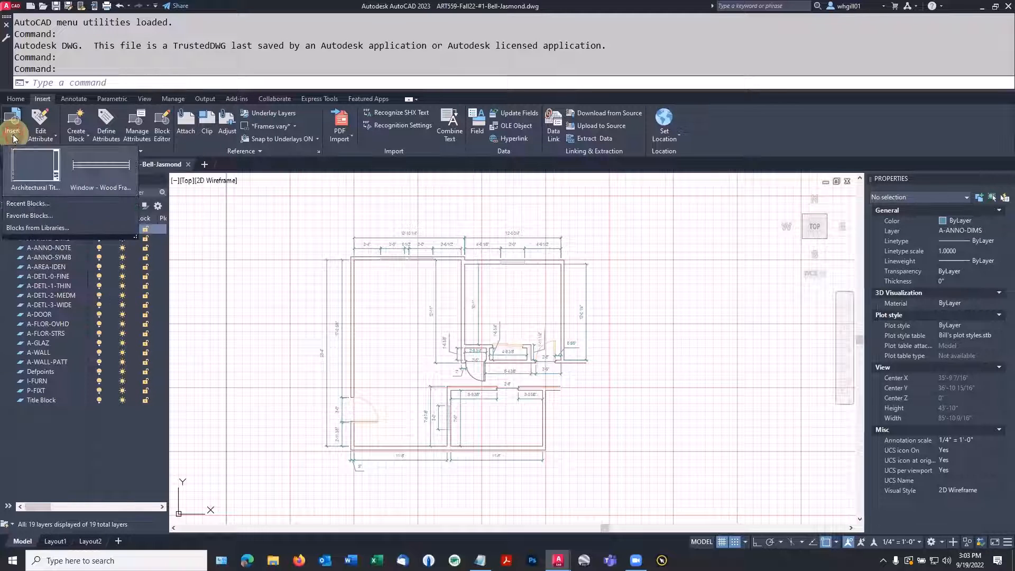
pyautogui.click(38, 205)
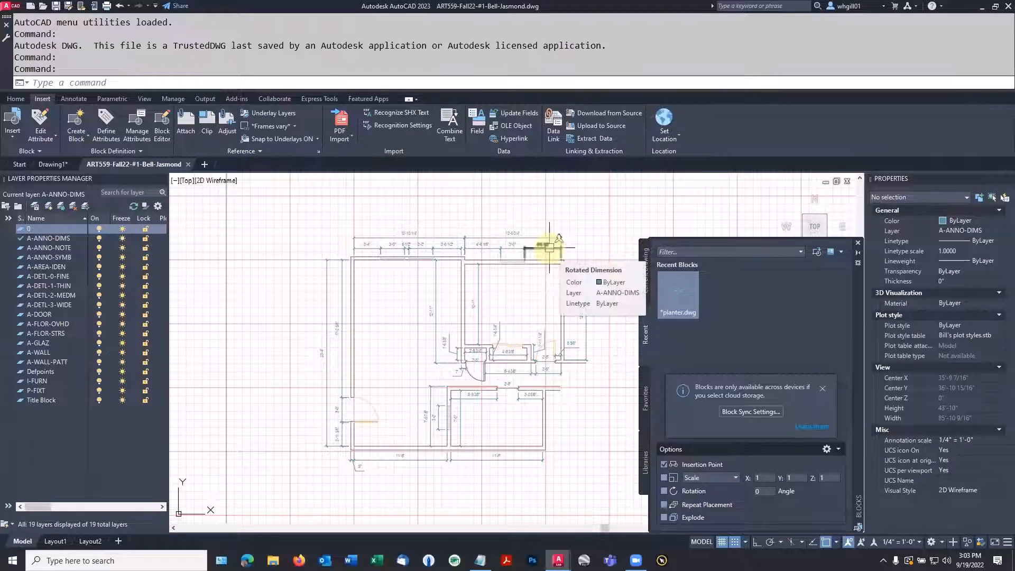
pyautogui.click(679, 292)
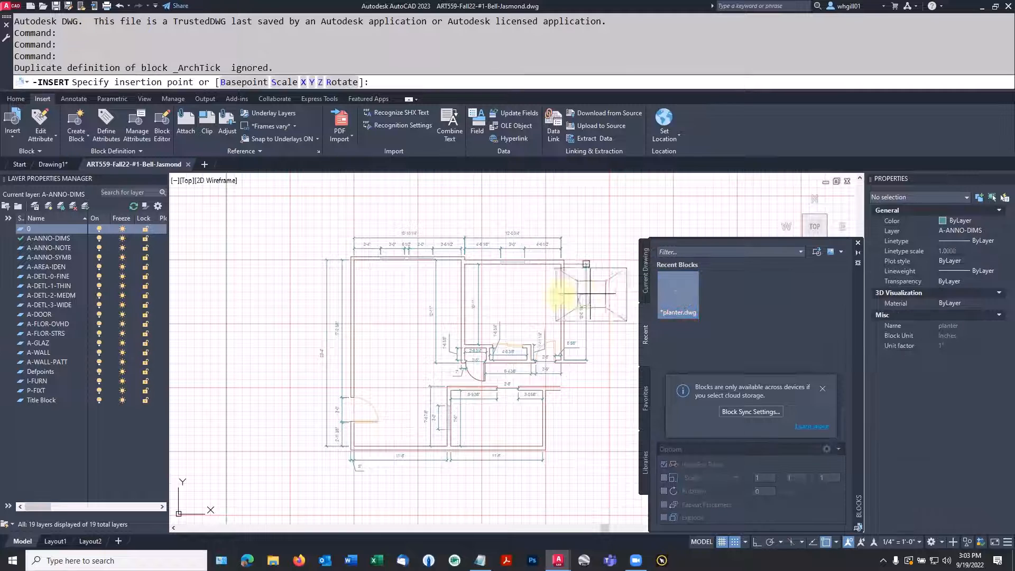
pyautogui.scroll(4, 401, 290)
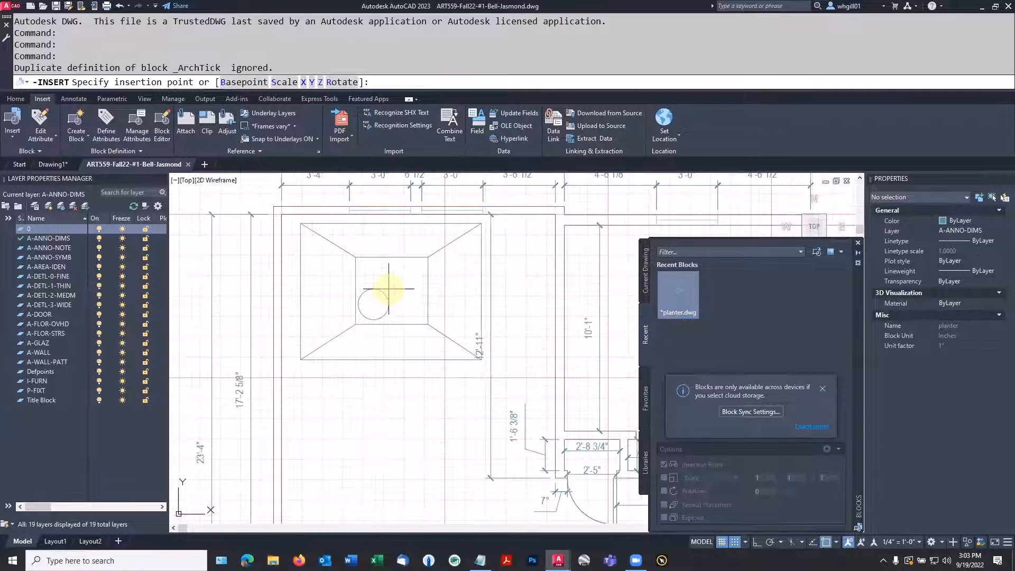
pyautogui.click(380, 288)
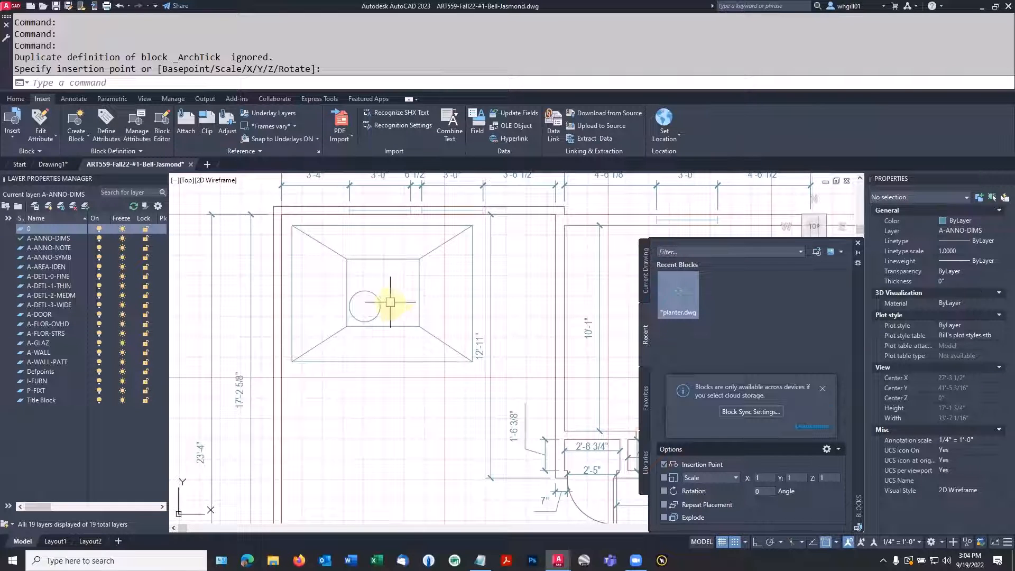
# Set the X and Y scale of the inserted planter block to .333 and deselect it
pyautogui.click(395, 329)
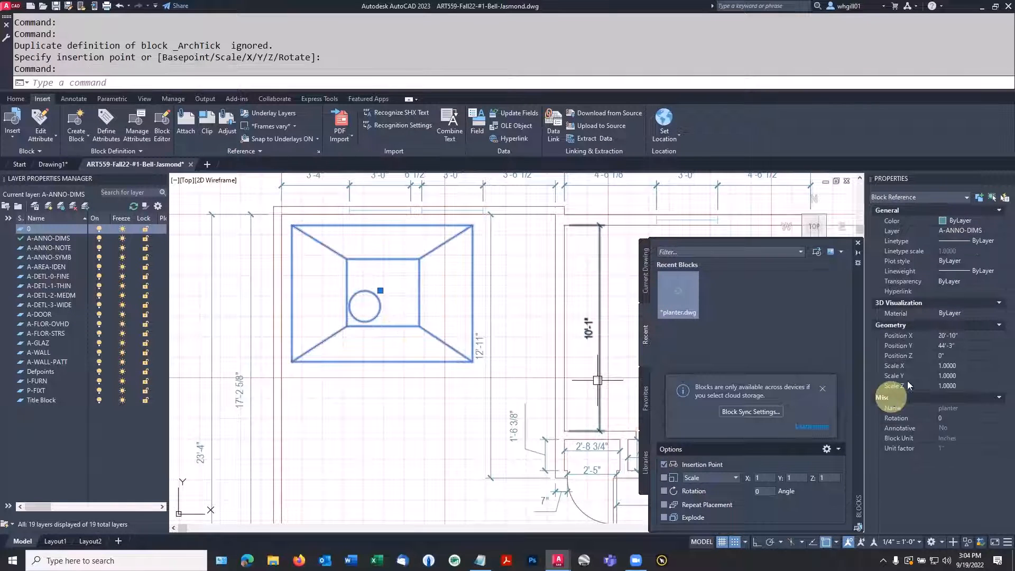
pyautogui.click(961, 366)
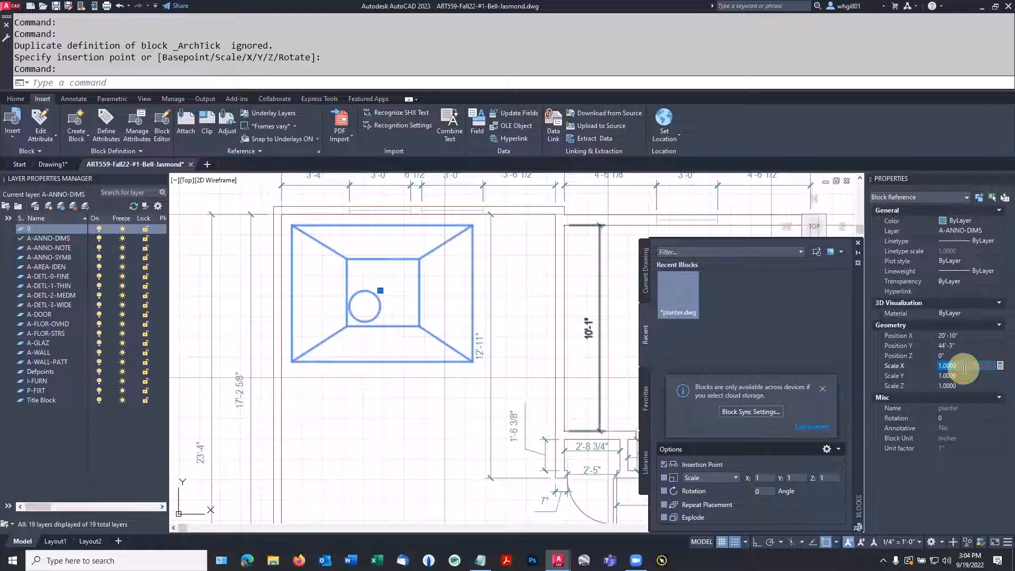
pyautogui.press('BackSpace')
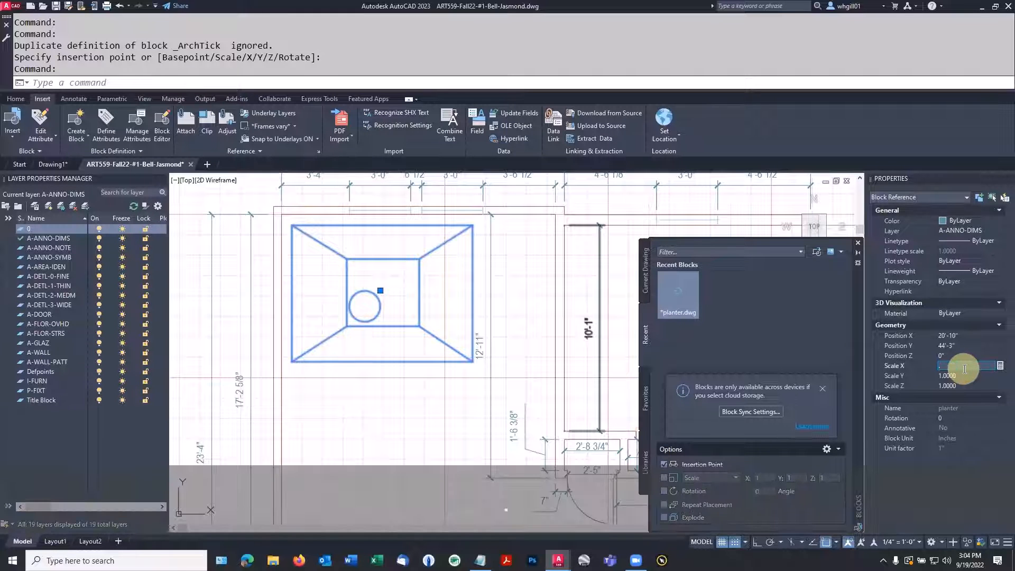
pyautogui.write('.333')
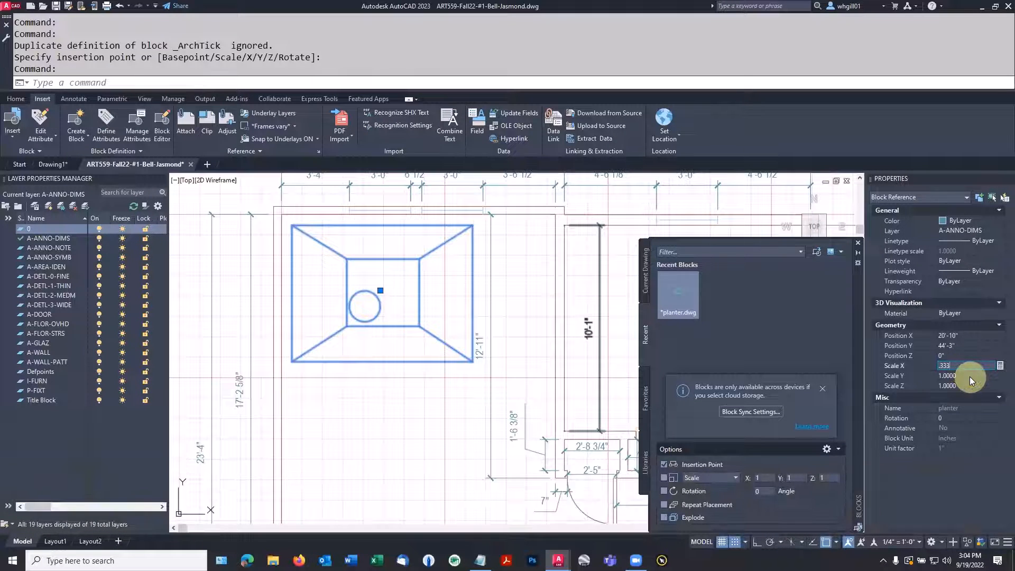
pyautogui.click(969, 375)
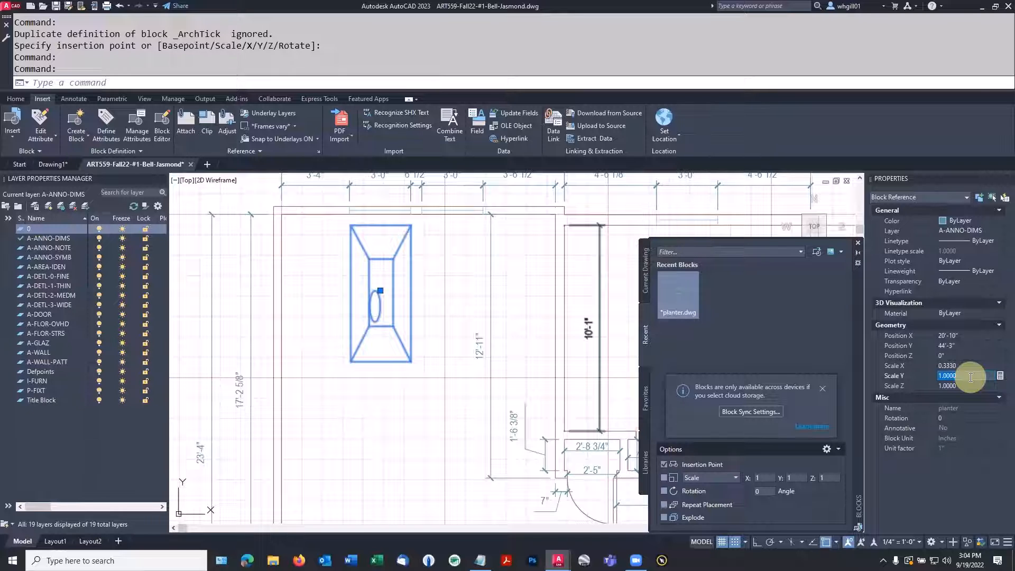
pyautogui.write('.333')
pyautogui.press('Return')
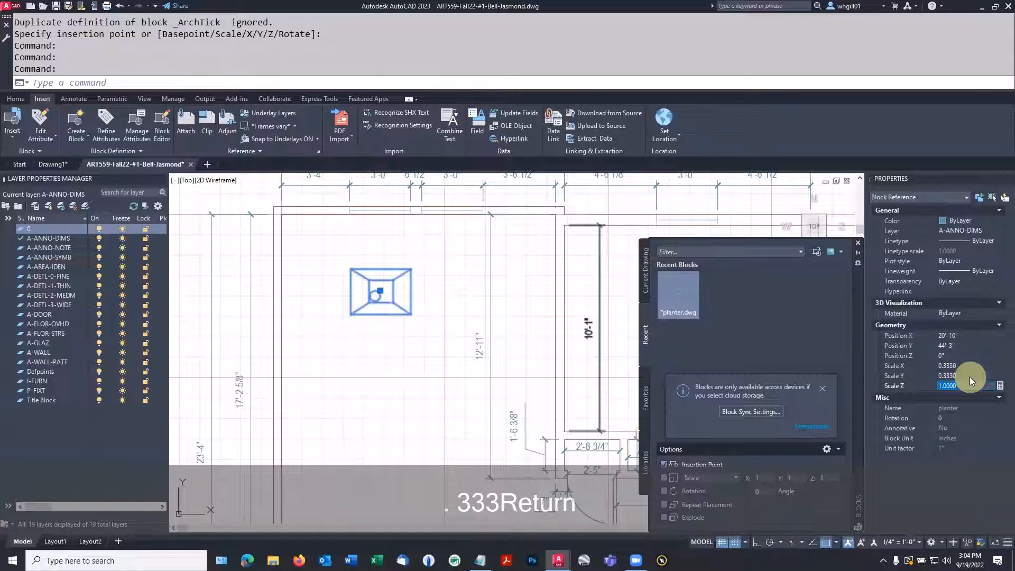
pyautogui.click(405, 363)
pyautogui.press('Escape')
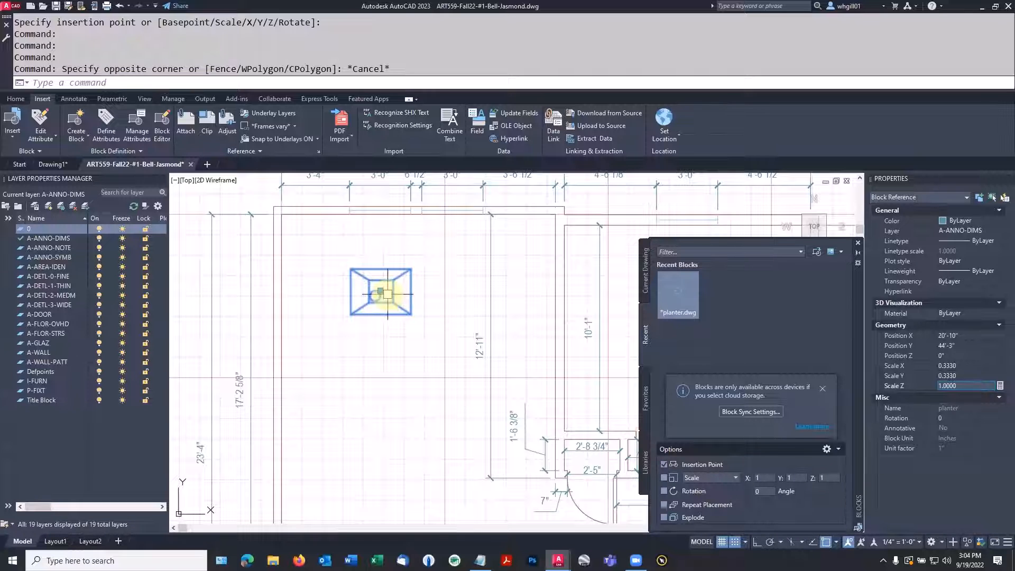
pyautogui.press('Escape')
# Move the scaled planter block straight up by its own height, toward the upper wall, using its lower-right corner as base point
pyautogui.write('m')
pyautogui.press('space')
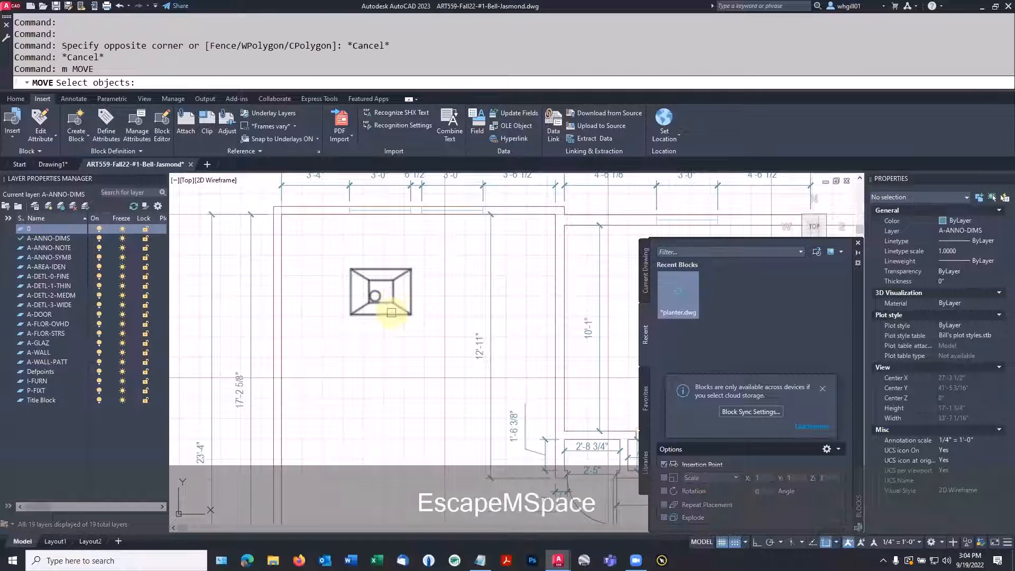
pyautogui.click(390, 303)
pyautogui.press('space')
pyautogui.click(411, 314)
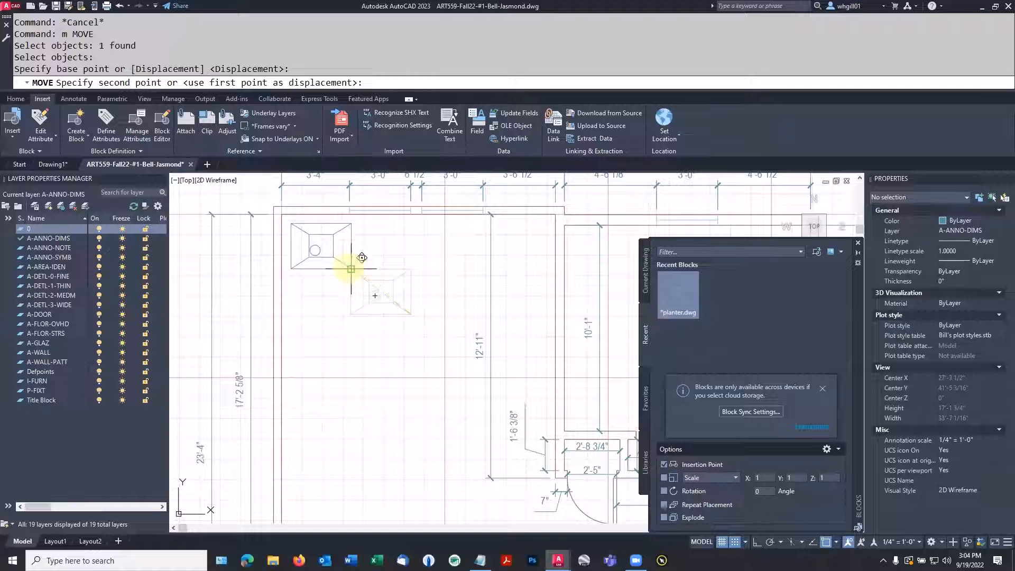
pyautogui.click(410, 269)
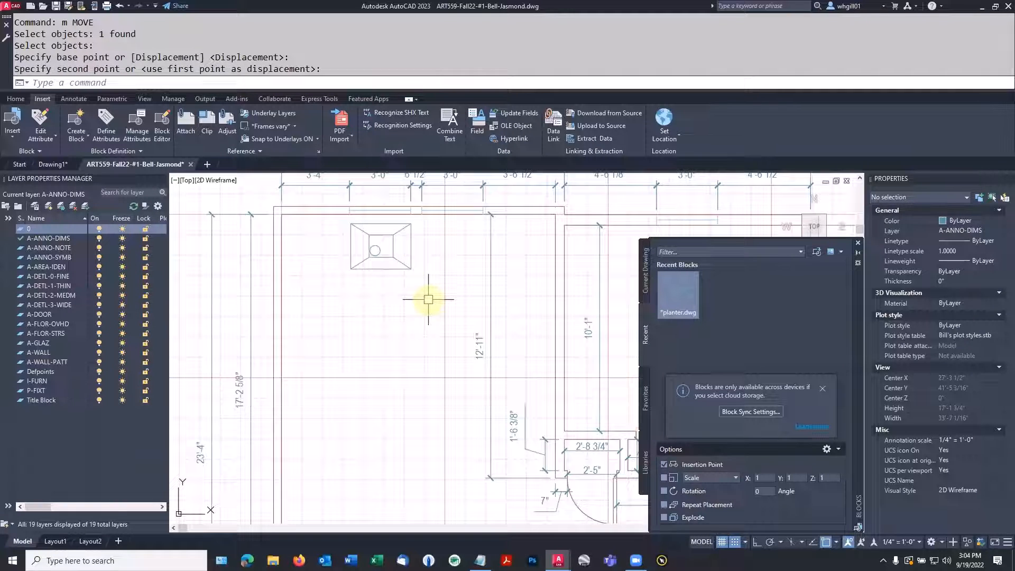
# Copy the planter block horizontally to the right, placing the copy below the room's second window
pyautogui.write('cp')
pyautogui.press('space')
pyautogui.click(407, 265)
pyautogui.press('space')
pyautogui.click(380, 296)
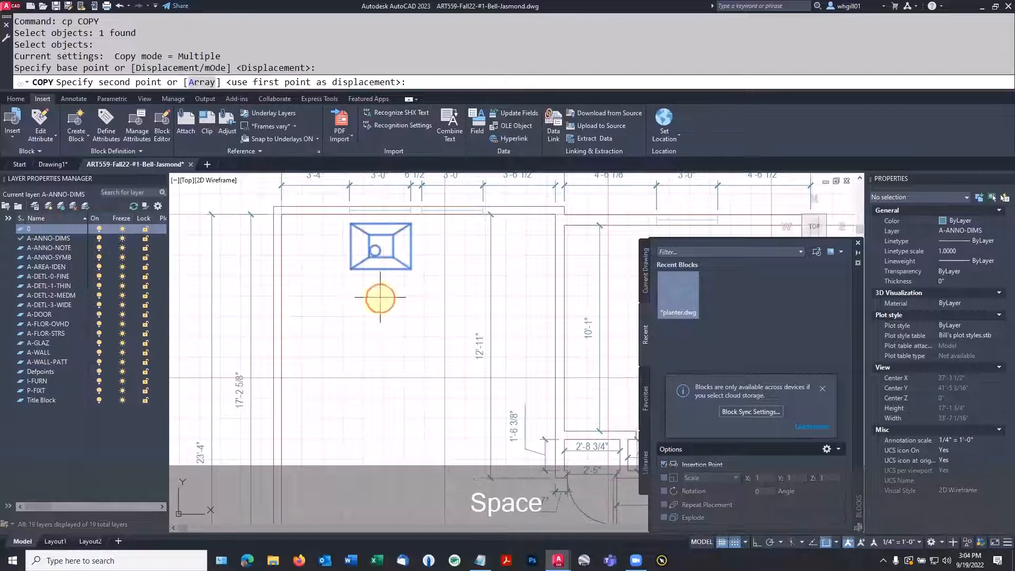
pyautogui.click(452, 297)
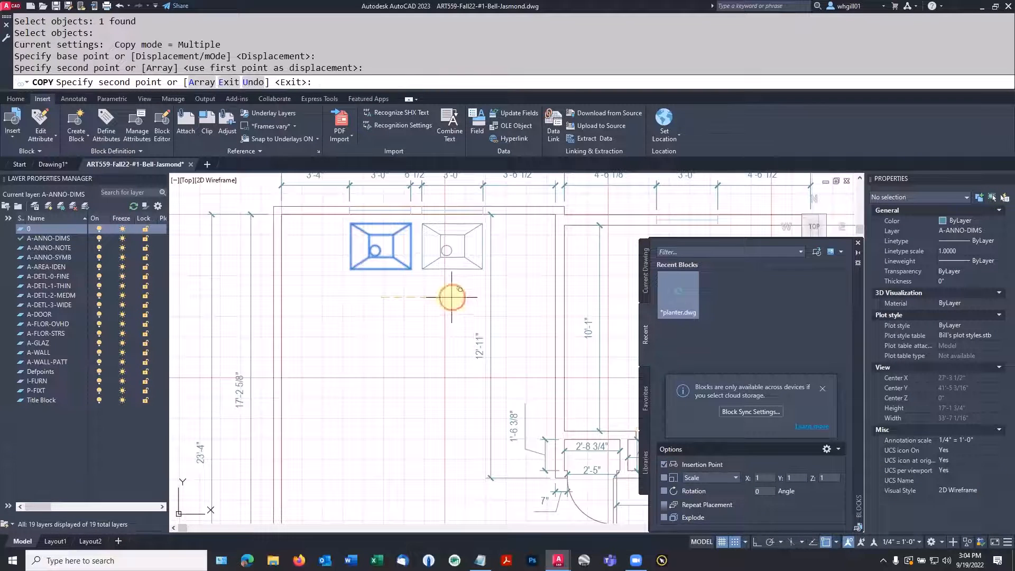
# End the planter copying and save the floor plan drawing
pyautogui.scroll(-2, 451, 300)
pyautogui.press('Escape')
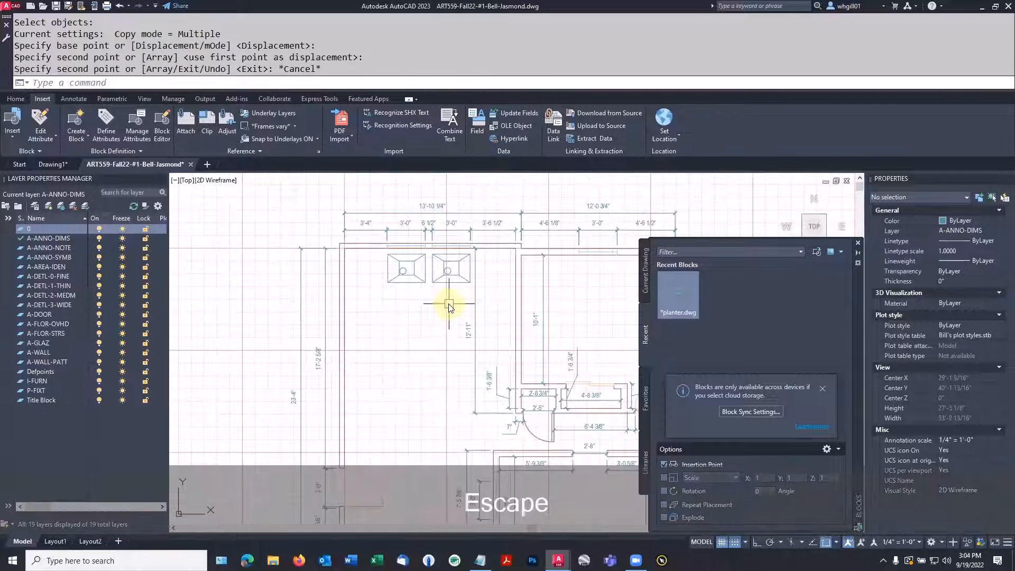
pyautogui.scroll(-4, 449, 306)
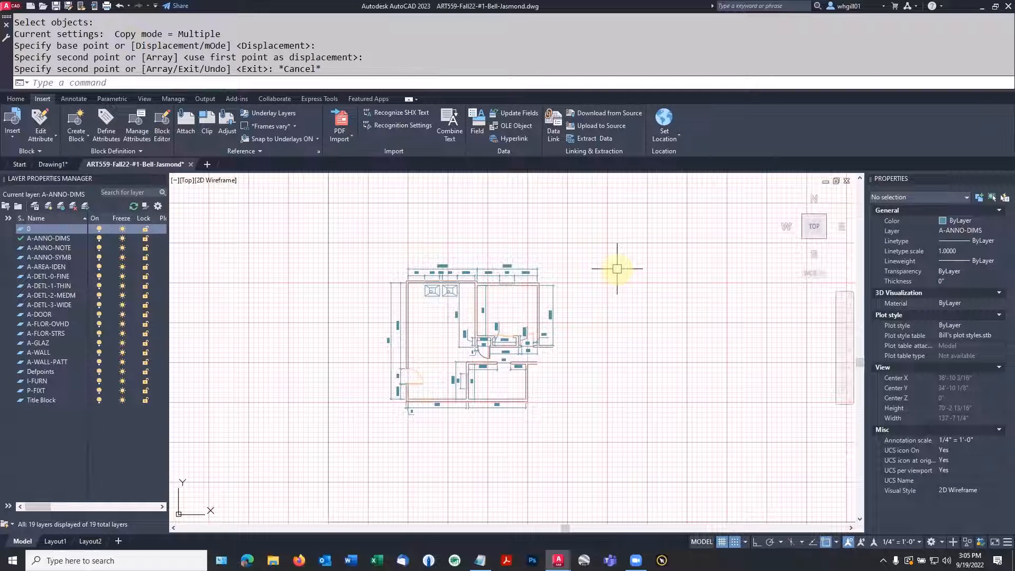
pyautogui.hotkey('ctrl', 's')
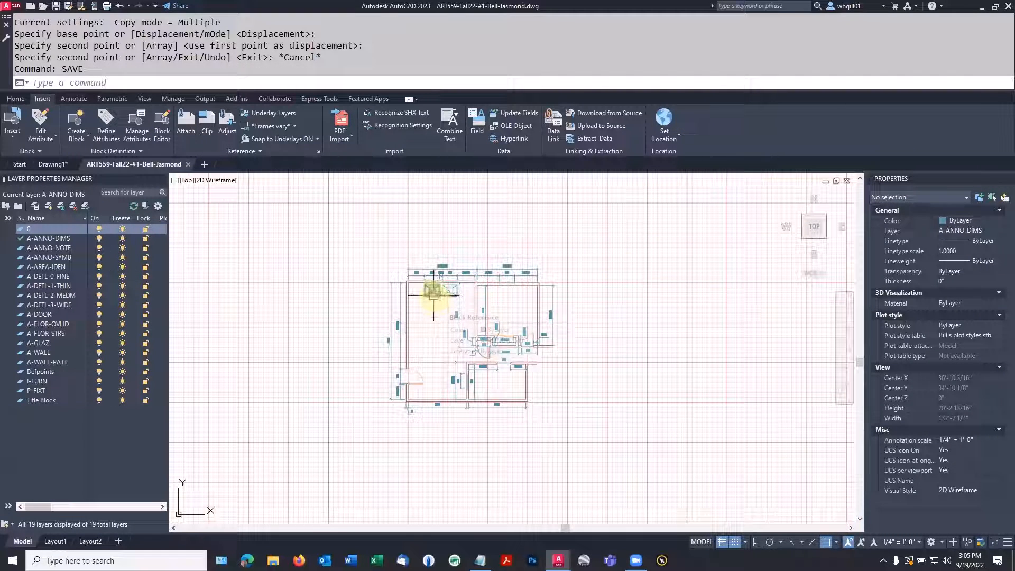
# Erase both planter blocks from the floor plan's upper-left room
pyautogui.write('e')
pyautogui.press('space')
pyautogui.click(432, 291)
pyautogui.press('space')
pyautogui.press('space')
pyautogui.click(449, 295)
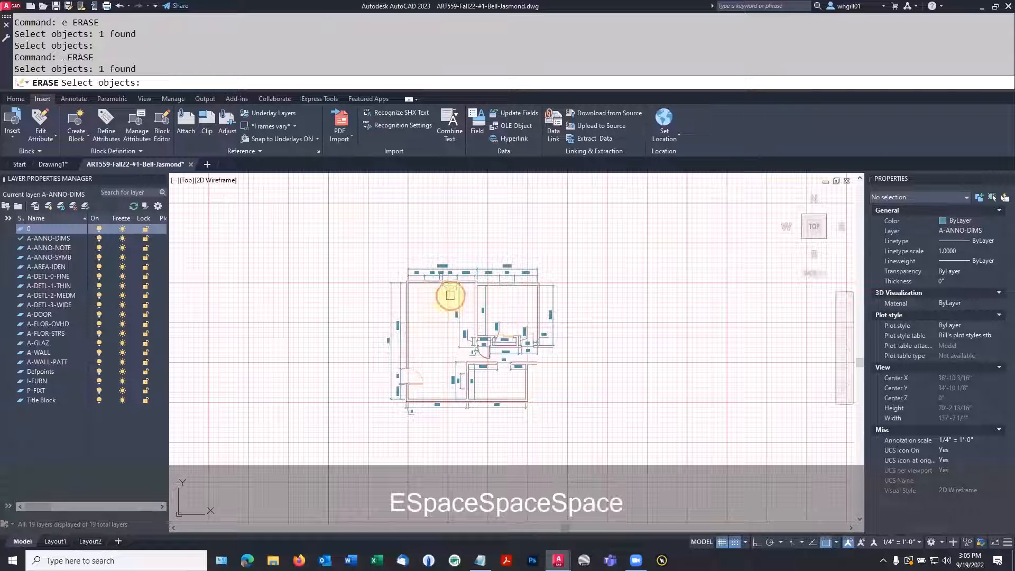
pyautogui.press('space')
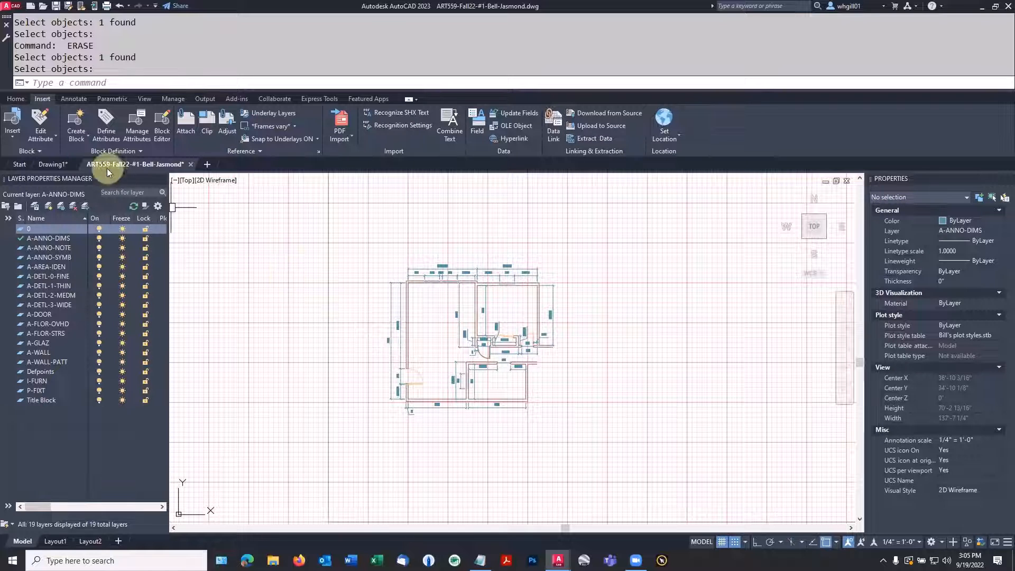
pyautogui.press('Escape')
pyautogui.write('in')
pyautogui.press('Return')
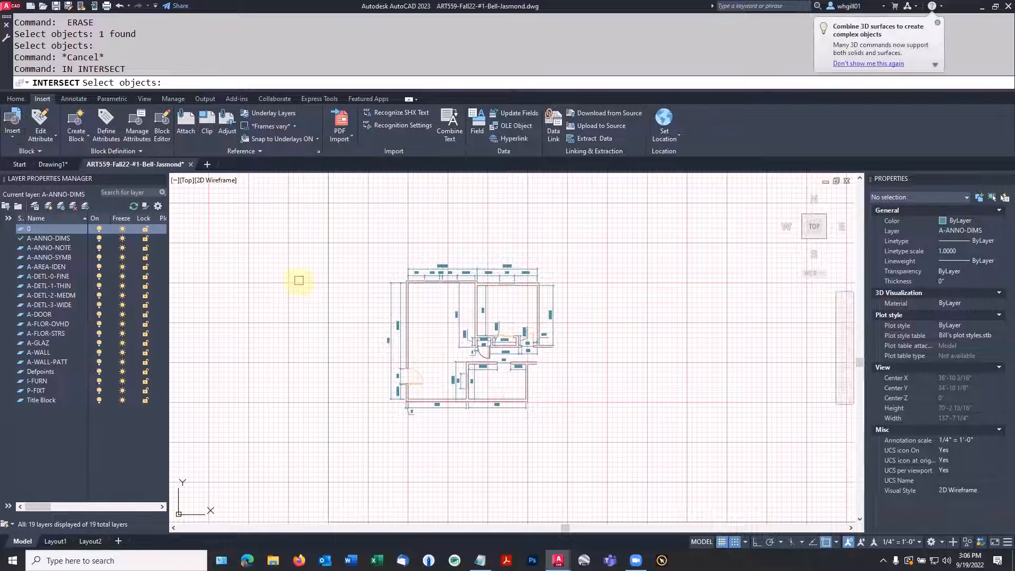
pyautogui.press('Escape')
pyautogui.press('Escape')
# Insert the planter block from the current drawing's blocks in the empty area left of the floor plan, and close the block library
pyautogui.write('in')
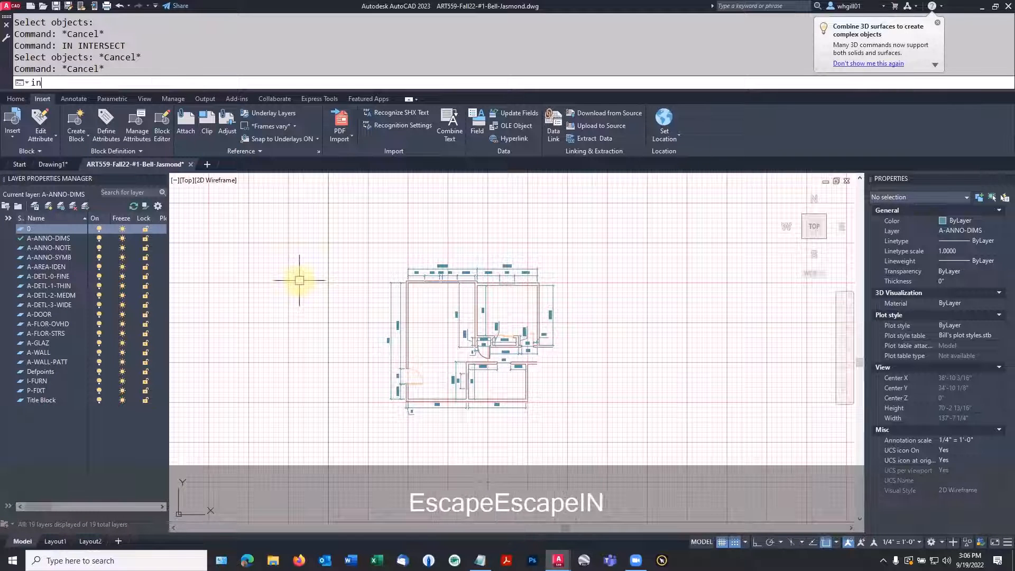
pyautogui.write('sert')
pyautogui.press('Return')
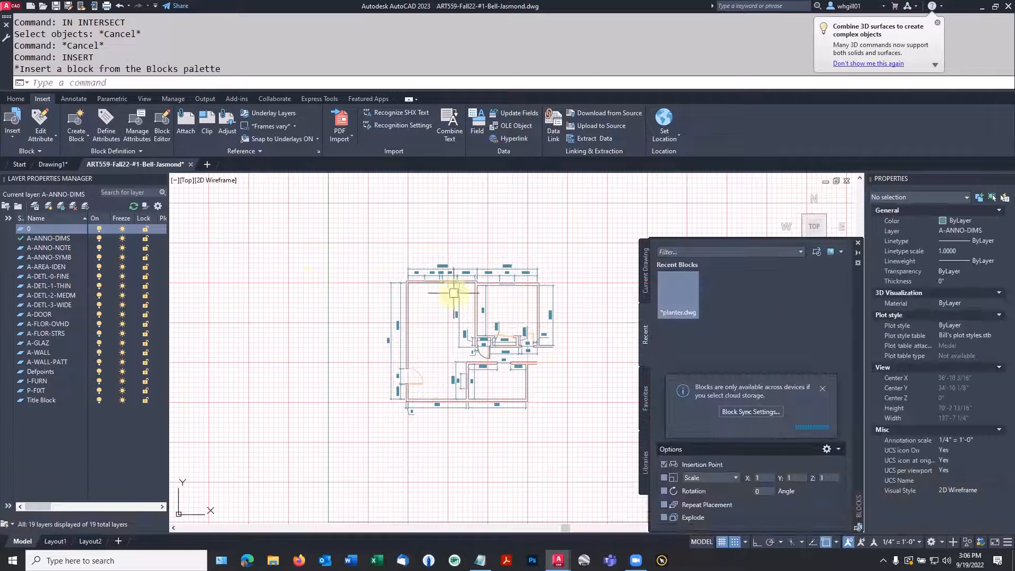
pyautogui.write('insert')
pyautogui.press('Return')
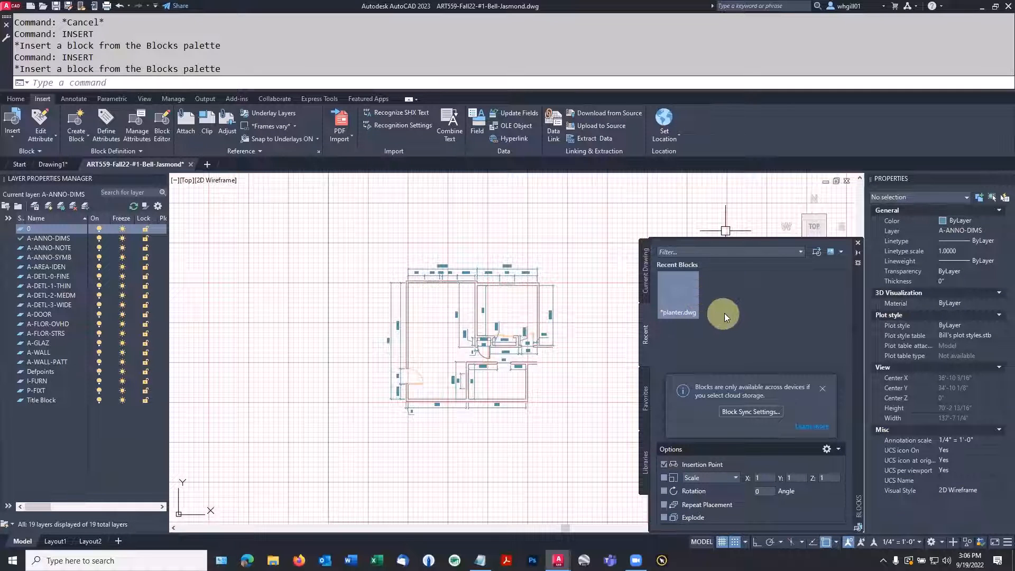
pyautogui.click(644, 278)
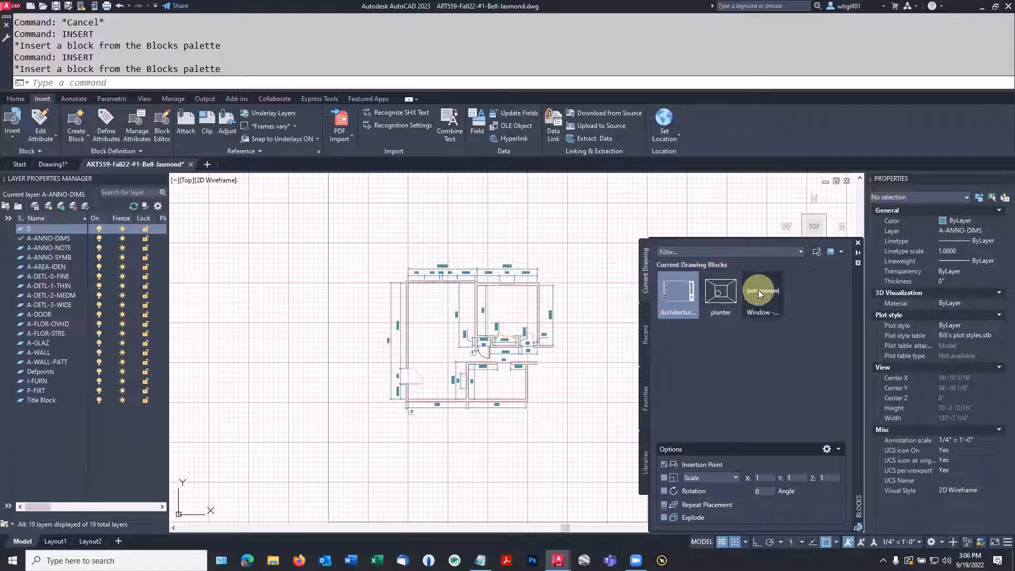
pyautogui.click(721, 295)
pyautogui.moveTo(722, 295); pyautogui.dragTo(330, 308)
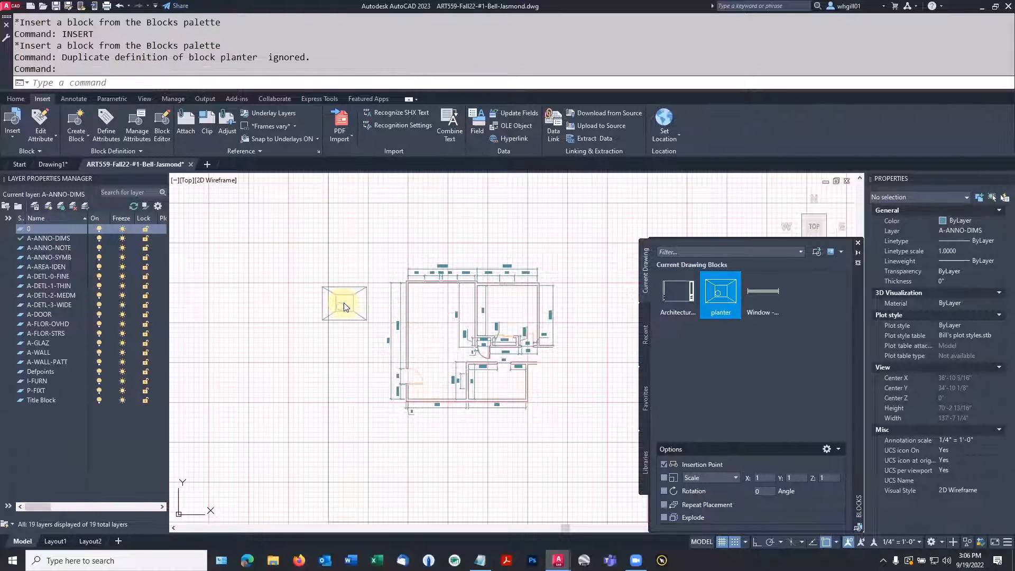
pyautogui.press('Escape')
pyautogui.press('Escape')
pyautogui.click(335, 341)
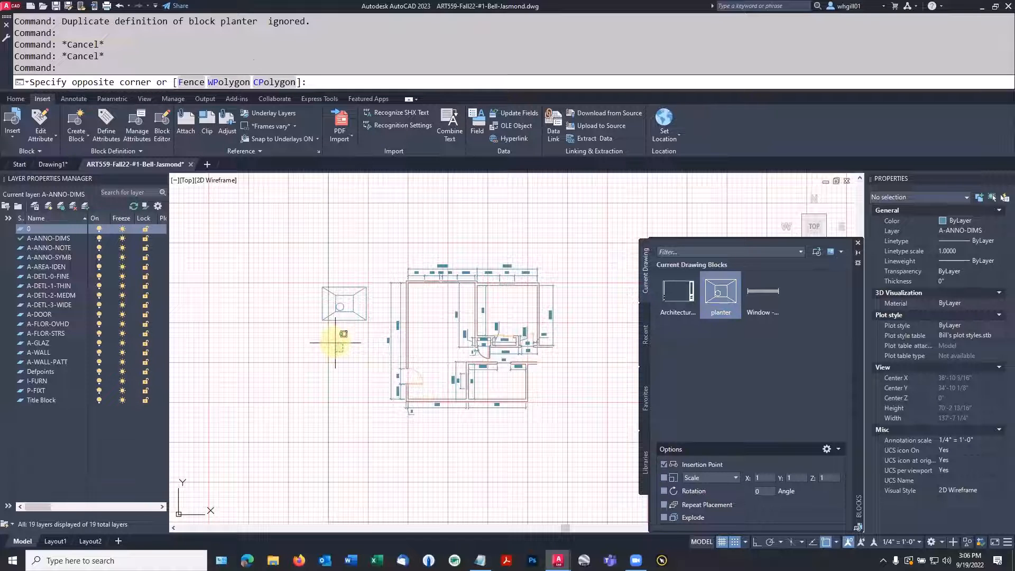
pyautogui.press('Escape')
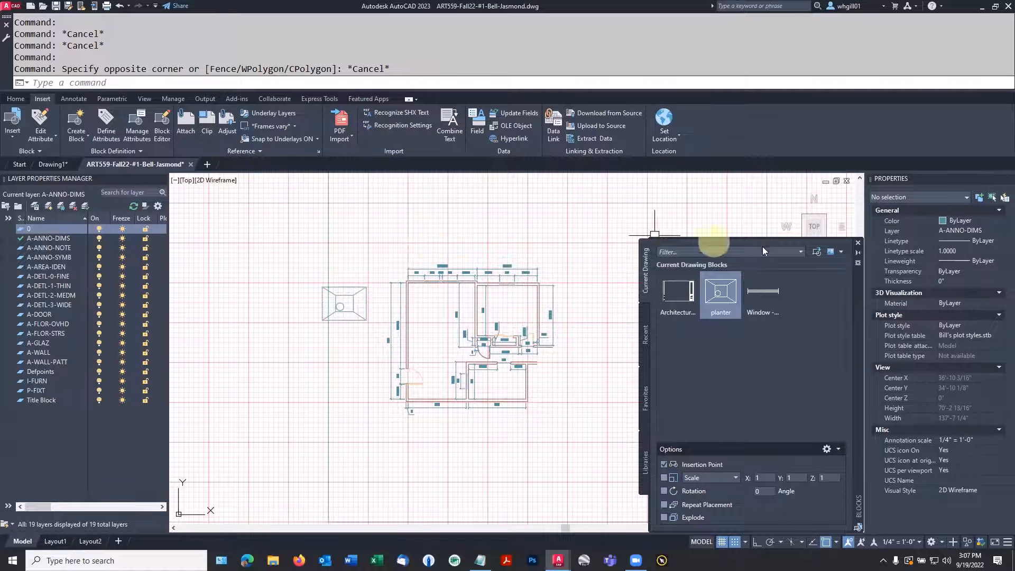
pyautogui.click(857, 246)
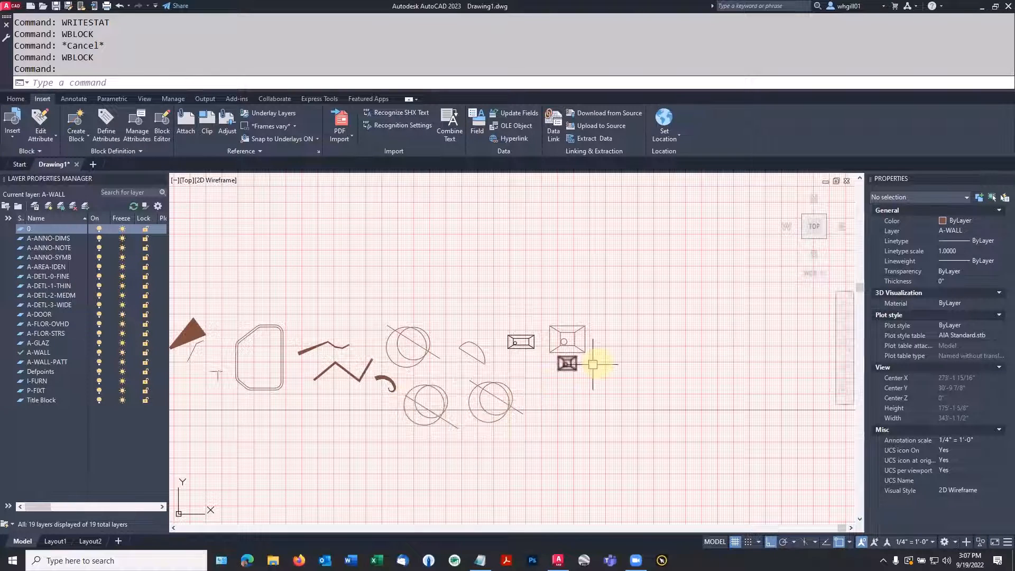
# Draw a circle in the empty area to the right of the two planter blocks in Drawing1
pyautogui.scroll(4, 596, 360)
pyautogui.moveTo(604, 364)
pyautogui.mouseDown(button='middle')
pyautogui.moveTo(569, 404)
pyautogui.moveTo(512, 402)
pyautogui.mouseUp(button='middle')
pyautogui.scroll(2, 568, 403)
pyautogui.write('c')
pyautogui.press('space')
pyautogui.click(619, 331)
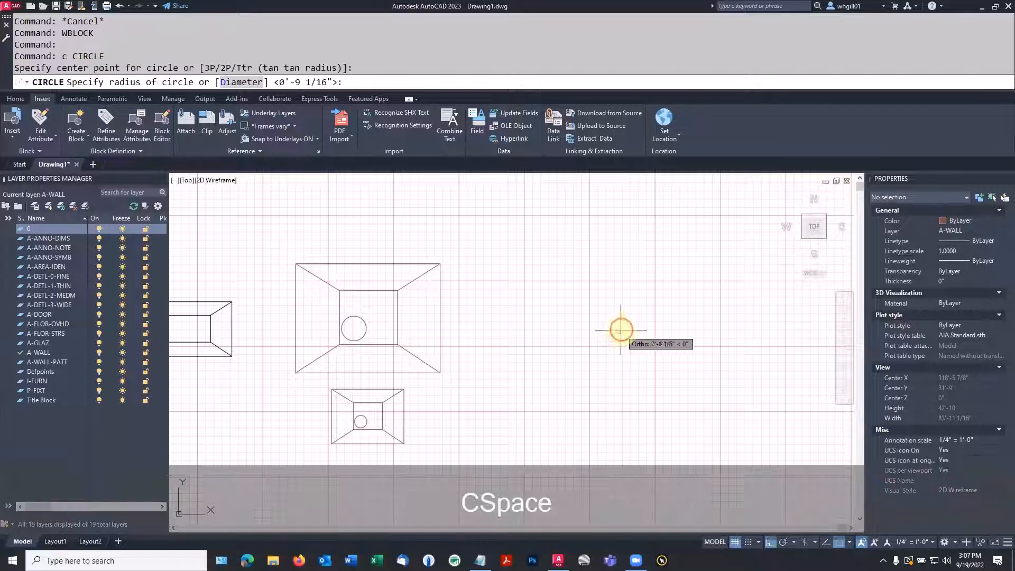
# Draw a small rectangle inside the new circle, roughly around its center
pyautogui.write('rec')
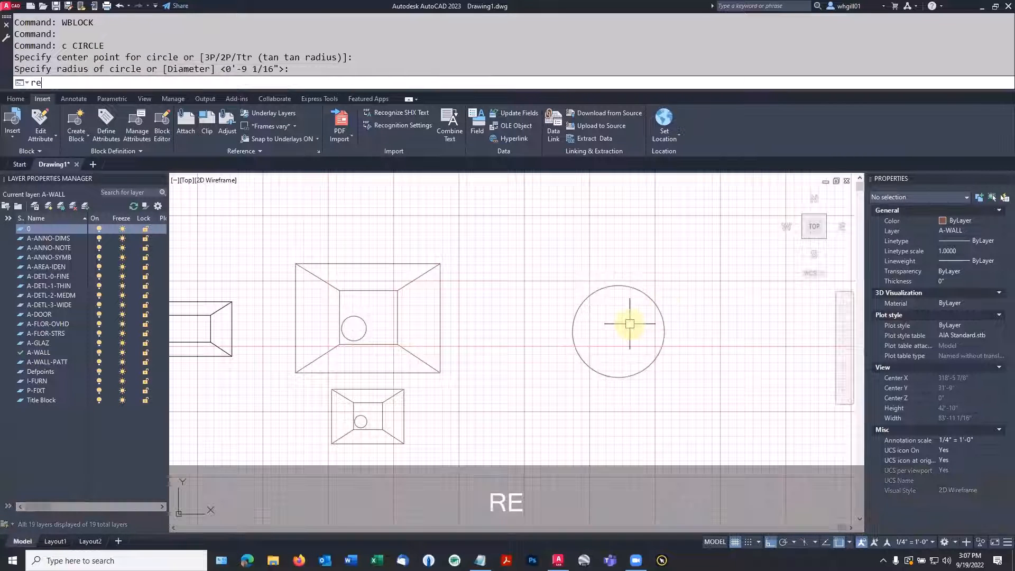
pyautogui.press('space')
pyautogui.click(598, 315)
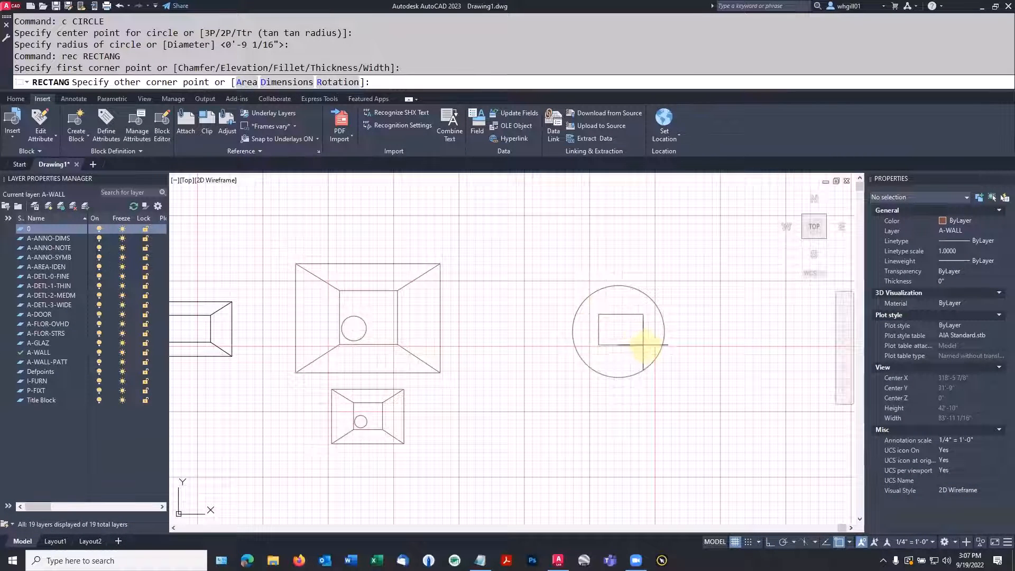
pyautogui.click(642, 348)
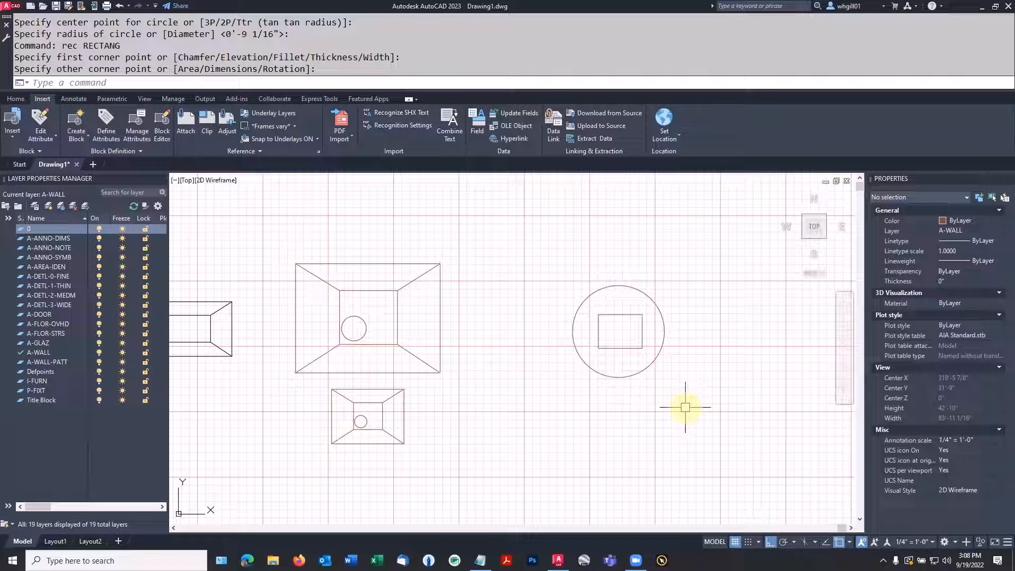
# Start a block definition named planter containing the new circle and the rectangle inside it
pyautogui.write('blo')
pyautogui.press('Return')
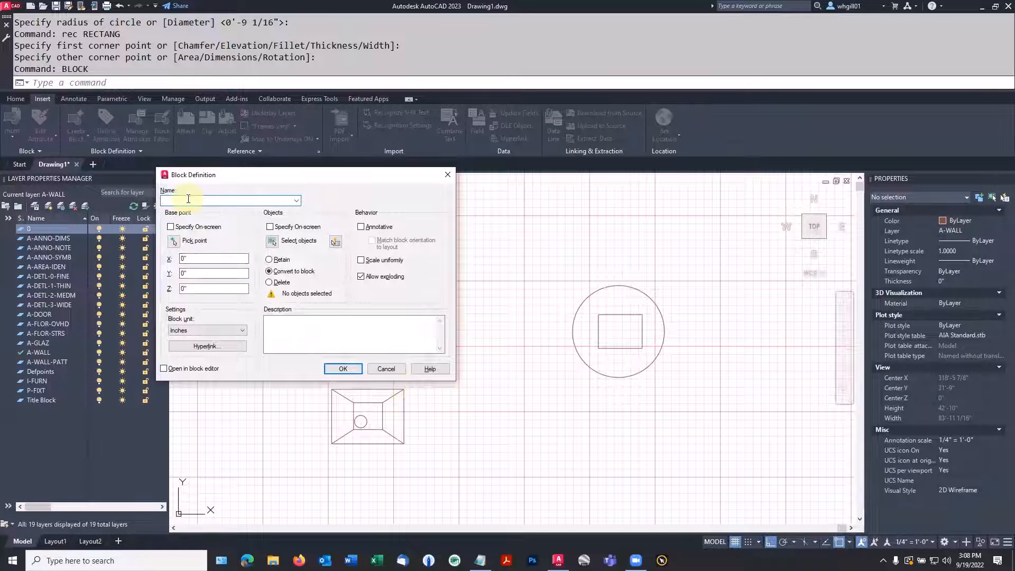
pyautogui.write('planter')
pyautogui.click(274, 242)
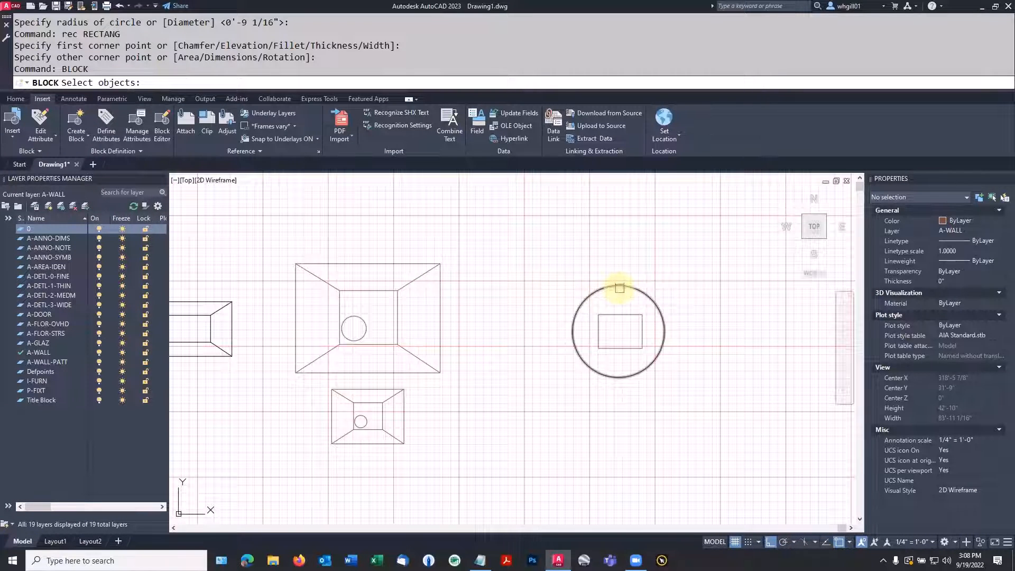
pyautogui.click(619, 288)
pyautogui.click(614, 313)
pyautogui.press('space')
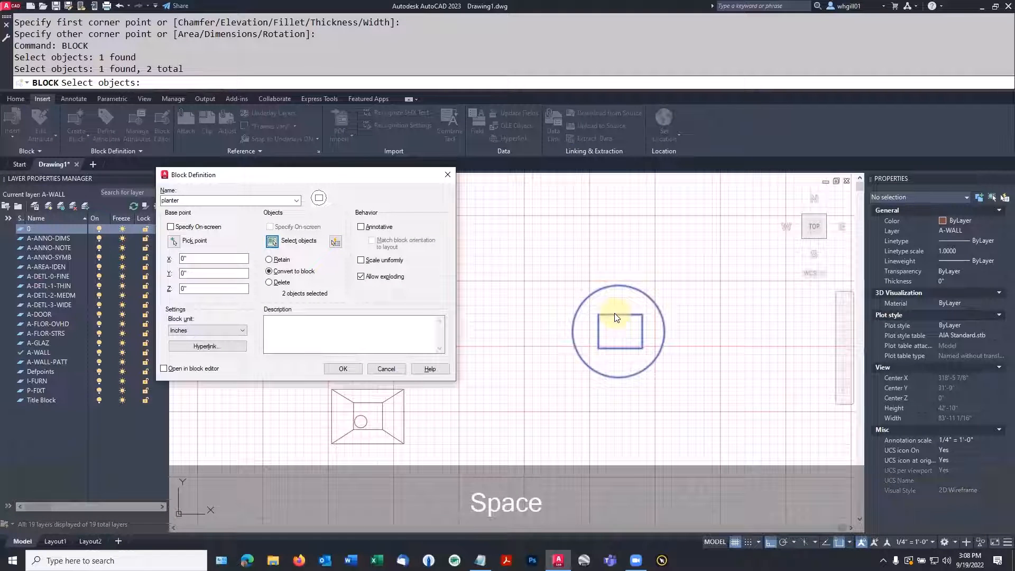
# Set the block's base point at the circle's bottom quadrant and redefine the existing planter block
pyautogui.click(174, 241)
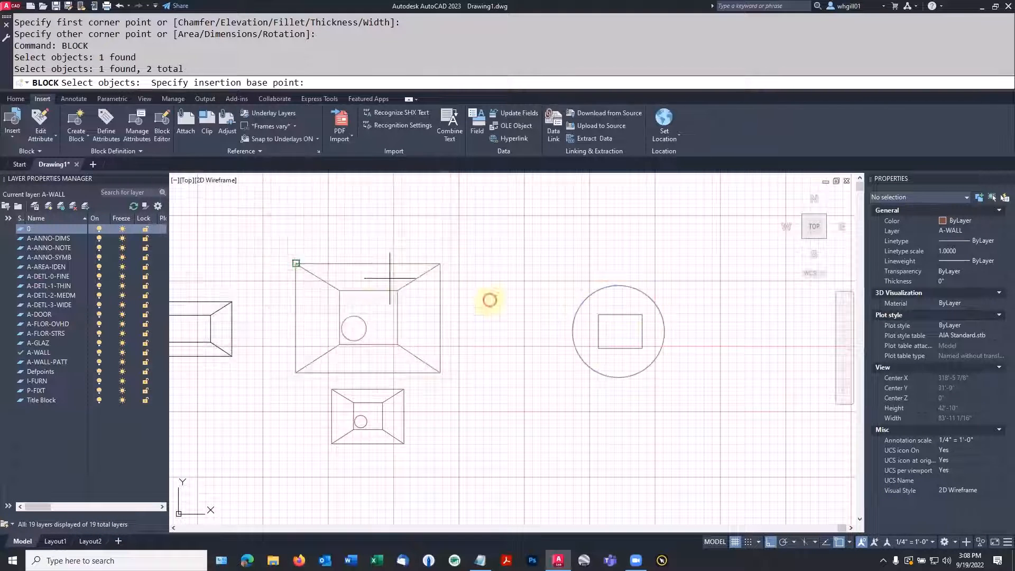
pyautogui.click(618, 376)
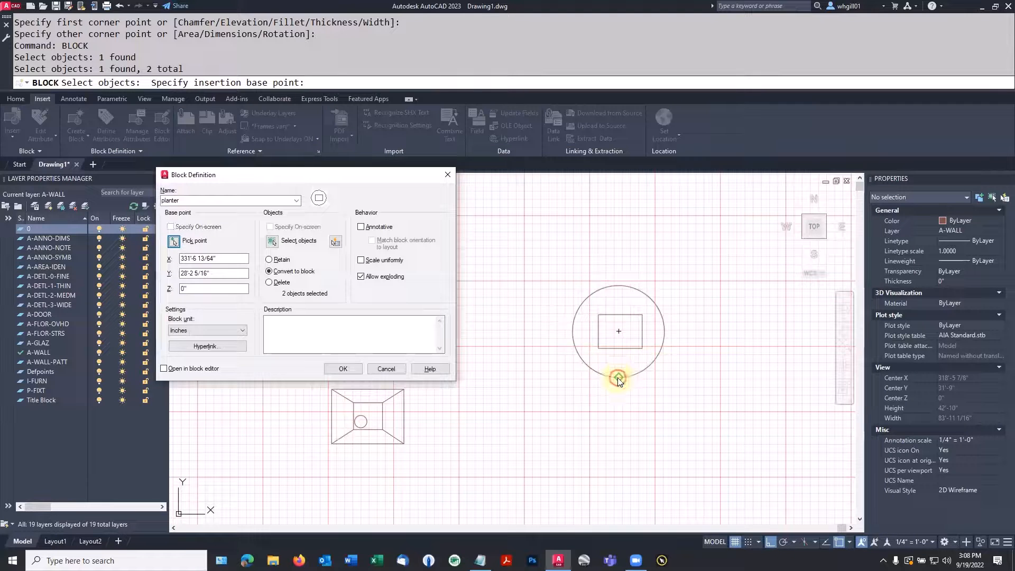
pyautogui.click(346, 372)
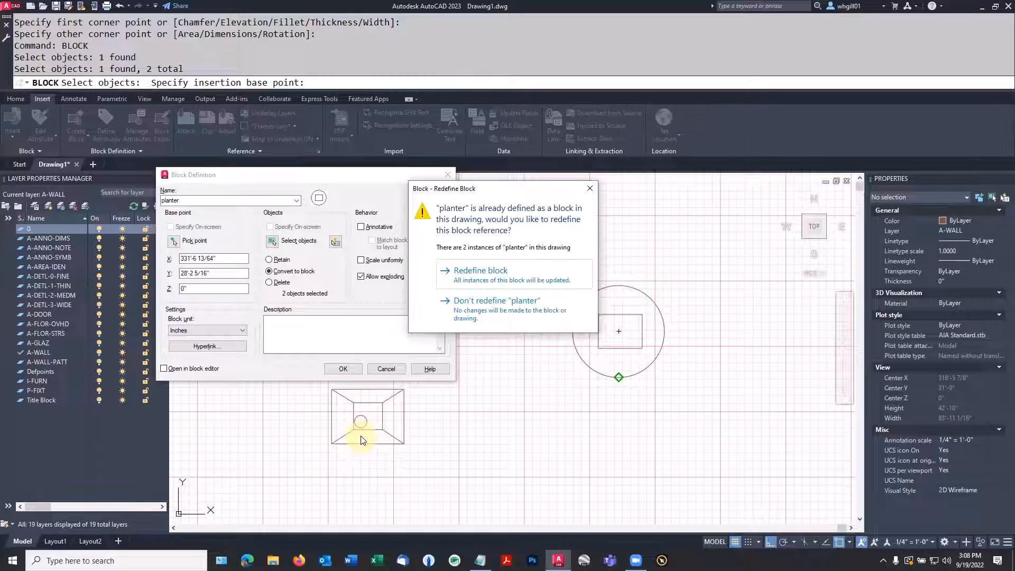
pyautogui.click(465, 275)
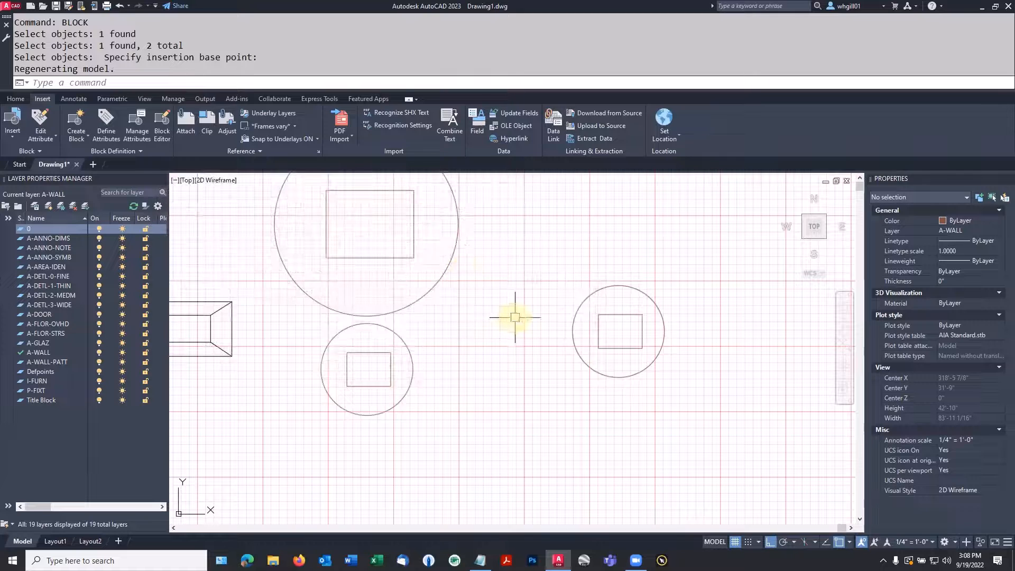
pyautogui.scroll(-2, 514, 317)
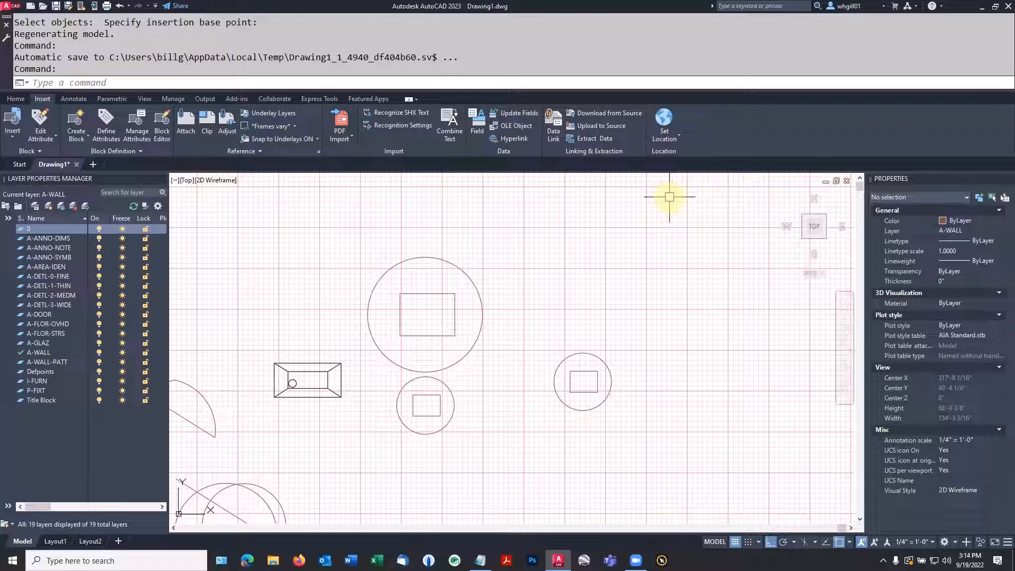
# Start a freehand revision cloud in the empty area above the rightmost circular planter
pyautogui.click(727, 138)
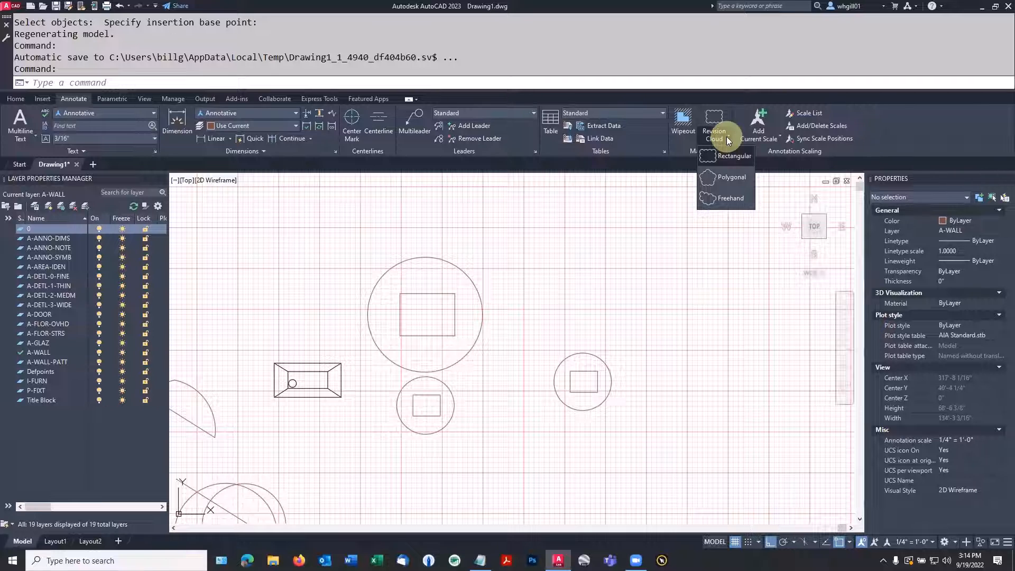
pyautogui.click(724, 198)
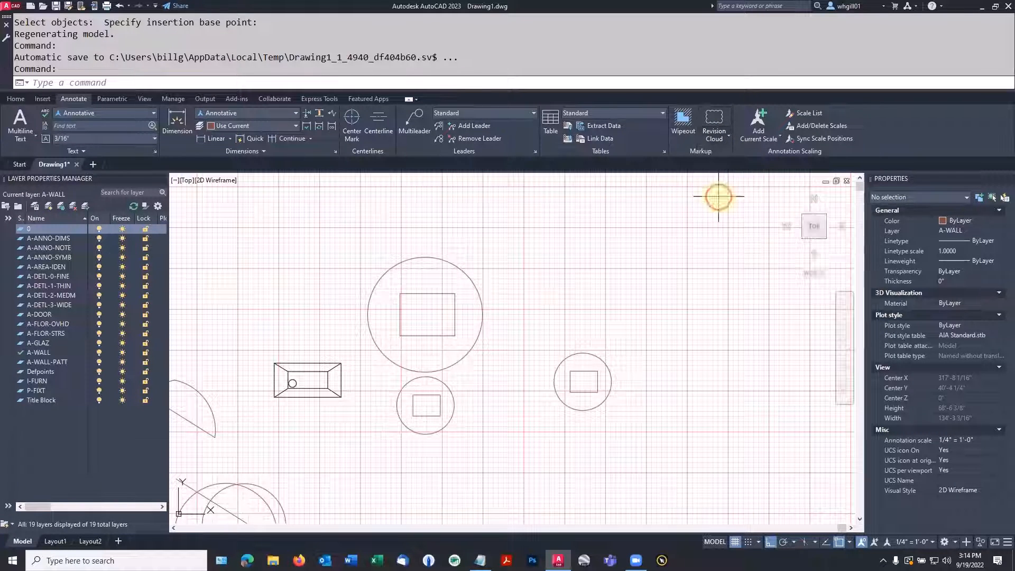
pyautogui.click(601, 275)
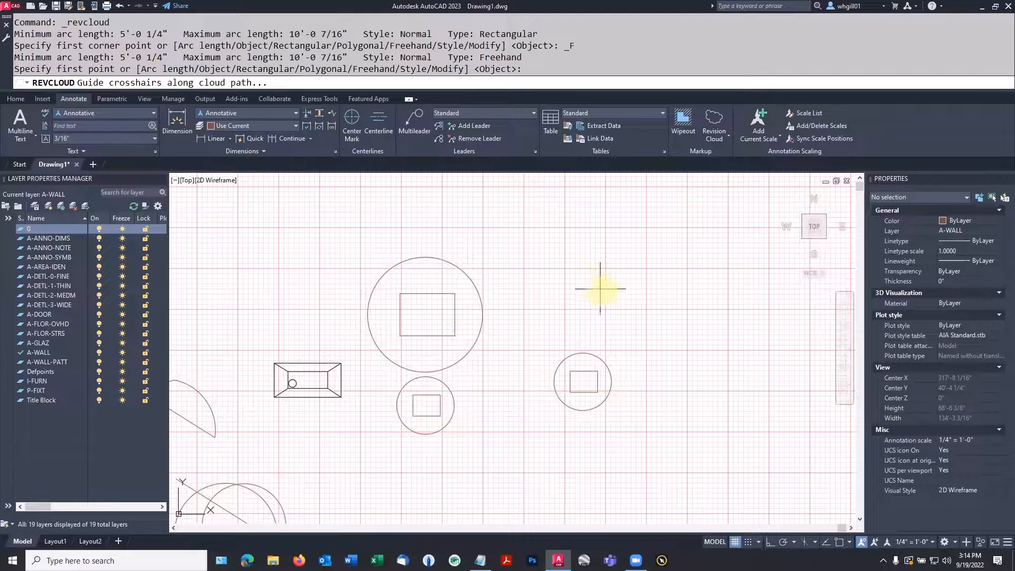